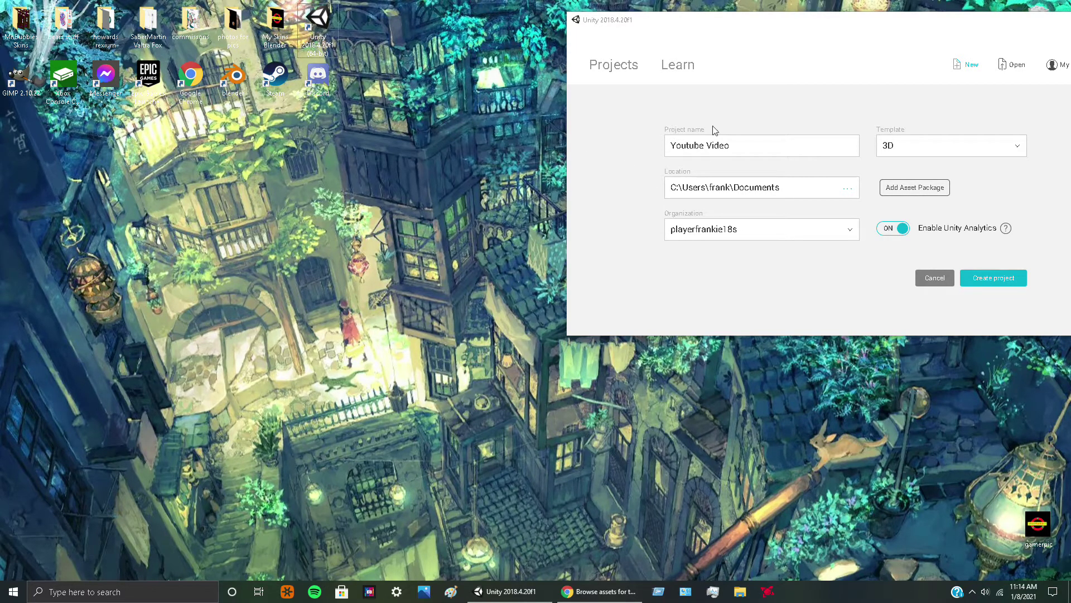
Cancel the pending Youtube Video project form and move the Unity launcher window fully into view.
{"action": "left_click", "coordinate": [944, 307]}
{"action": "left_click", "coordinate": [935, 278]}
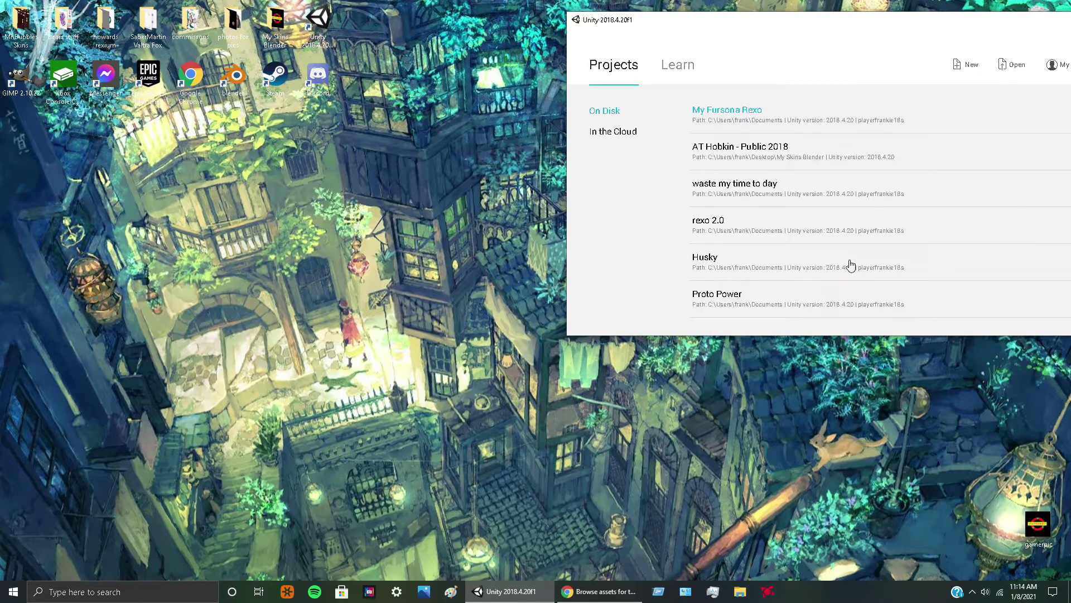
{"action": "left_click_drag", "start_coordinate": [921, 26], "coordinate": [714, 47]}
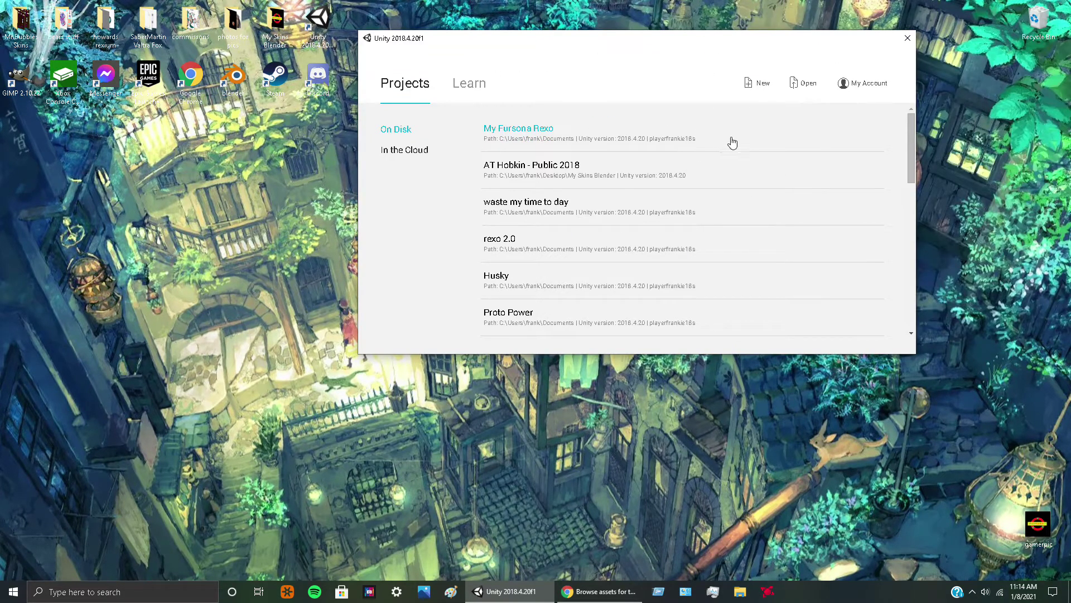
Create a new 3D Unity project named playerfrankie18 youtube video in the Documents folder.
{"action": "left_click", "coordinate": [761, 83]}
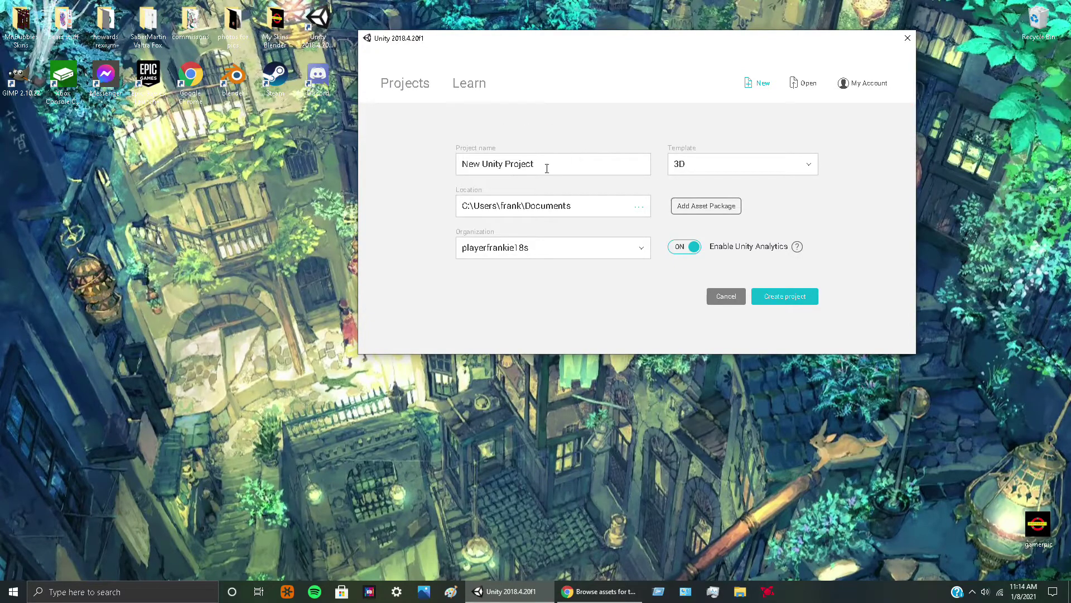
{"action": "left_click", "coordinate": [547, 168]}
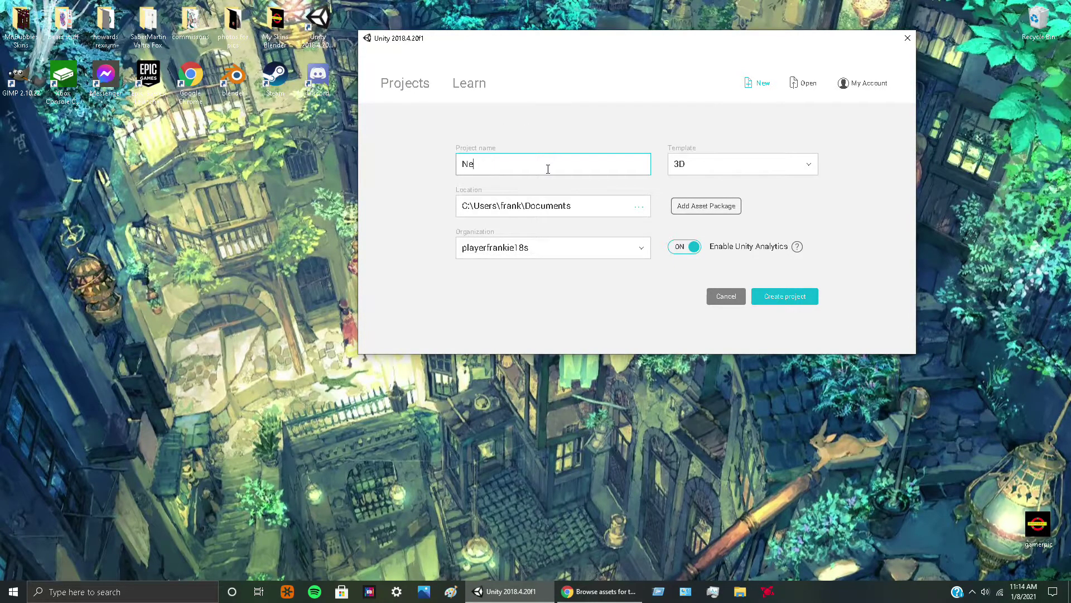
{"action": "key", "text": "BackSpace"}
{"action": "key", "text": "BackSpace"}
{"action": "type", "text": "playerfrankie"}
{"action": "type", "text": "18 youtube video"}
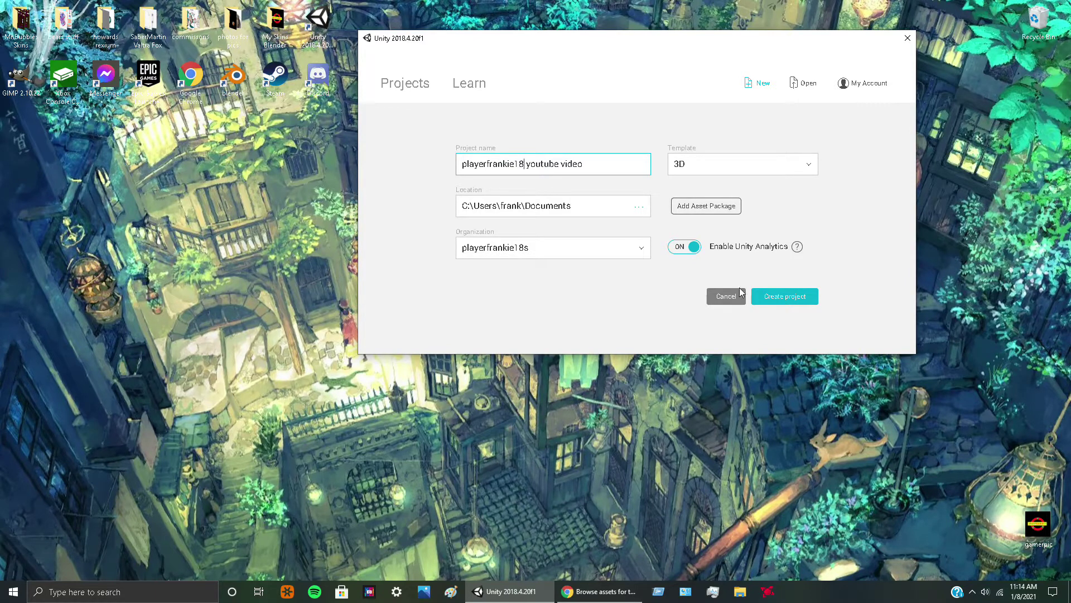
{"action": "left_click", "coordinate": [791, 297]}
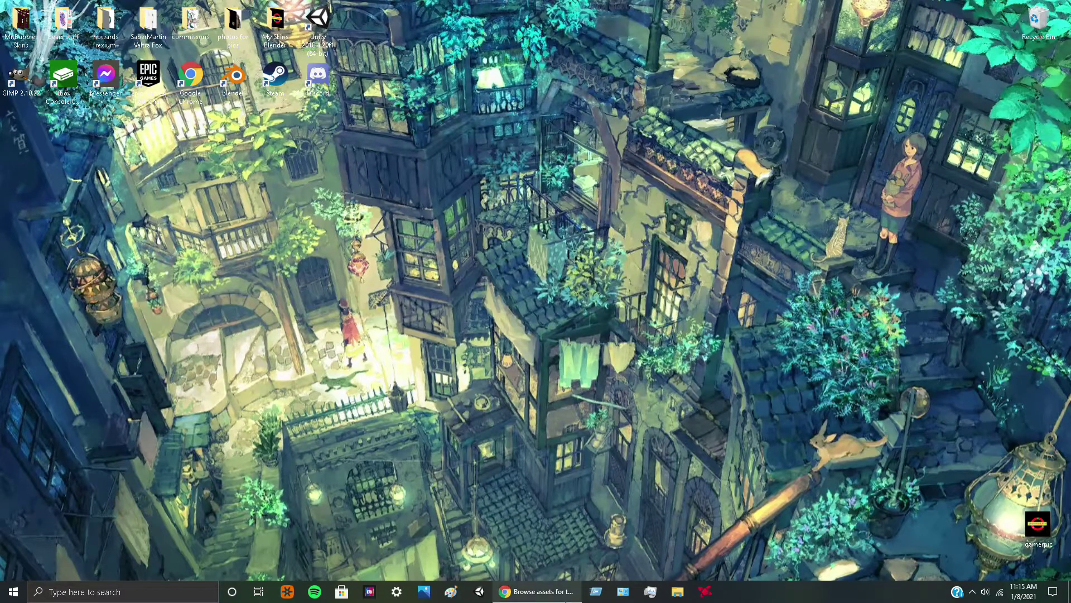
Switch to Chrome and look through the news and species lists on the VRC Arena home page.
{"action": "mouse_move", "coordinate": [536, 592]}
{"action": "left_click", "coordinate": [536, 545]}
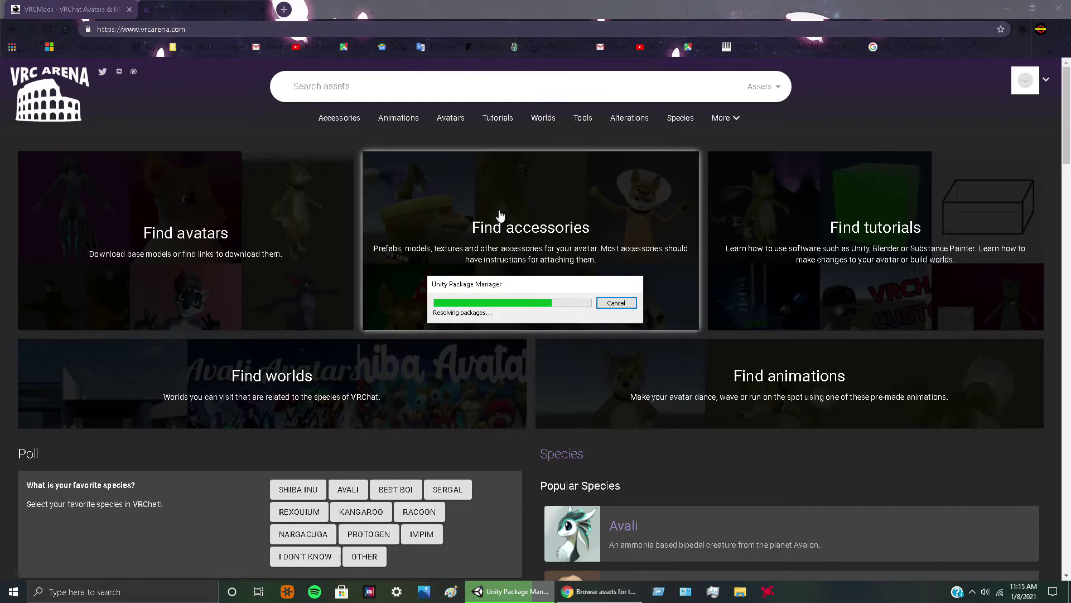
{"action": "scroll", "coordinate": [411, 201], "scroll_direction": "down", "scroll_amount": 3}
{"action": "scroll", "coordinate": [353, 210], "scroll_direction": "down", "scroll_amount": 6}
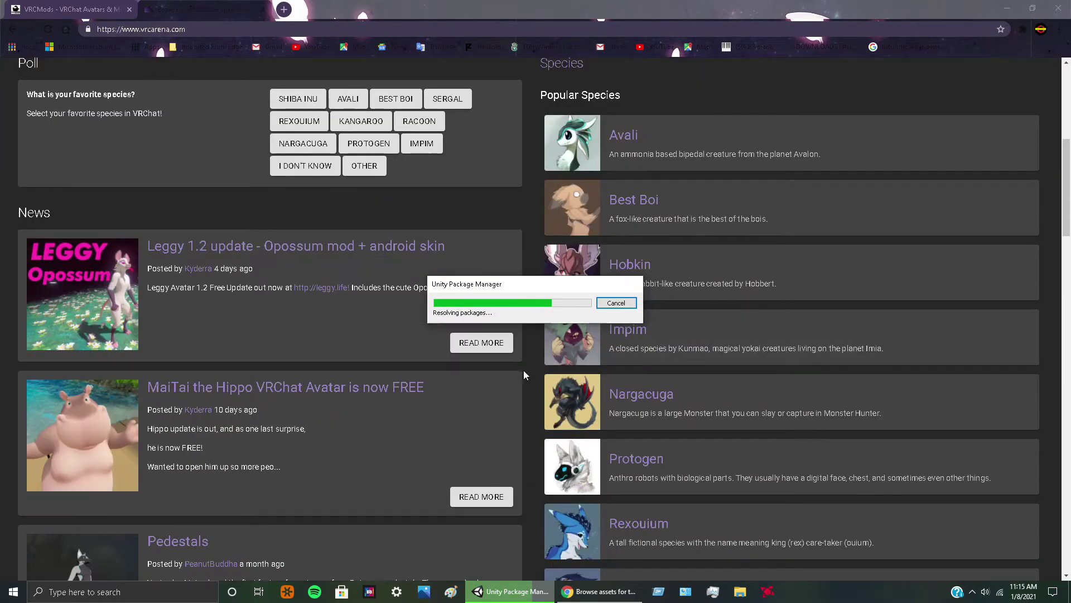
{"action": "scroll", "coordinate": [770, 259], "scroll_direction": "down", "scroll_amount": 2}
{"action": "scroll", "coordinate": [736, 279], "scroll_direction": "down", "scroll_amount": 4}
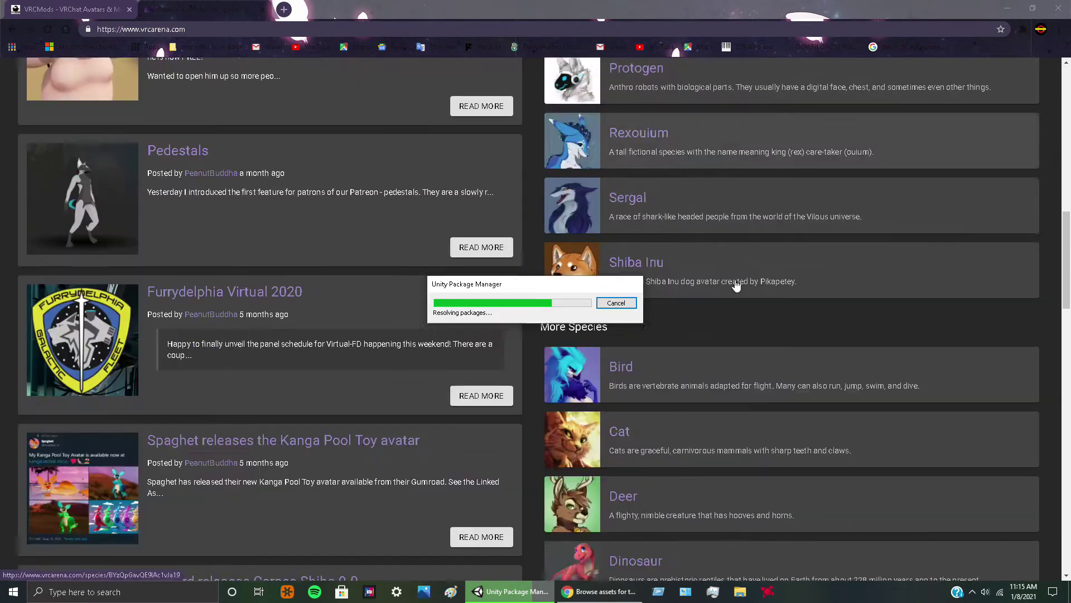
{"action": "scroll", "coordinate": [737, 281], "scroll_direction": "up", "scroll_amount": 6}
{"action": "scroll", "coordinate": [698, 262], "scroll_direction": "up", "scroll_amount": 4}
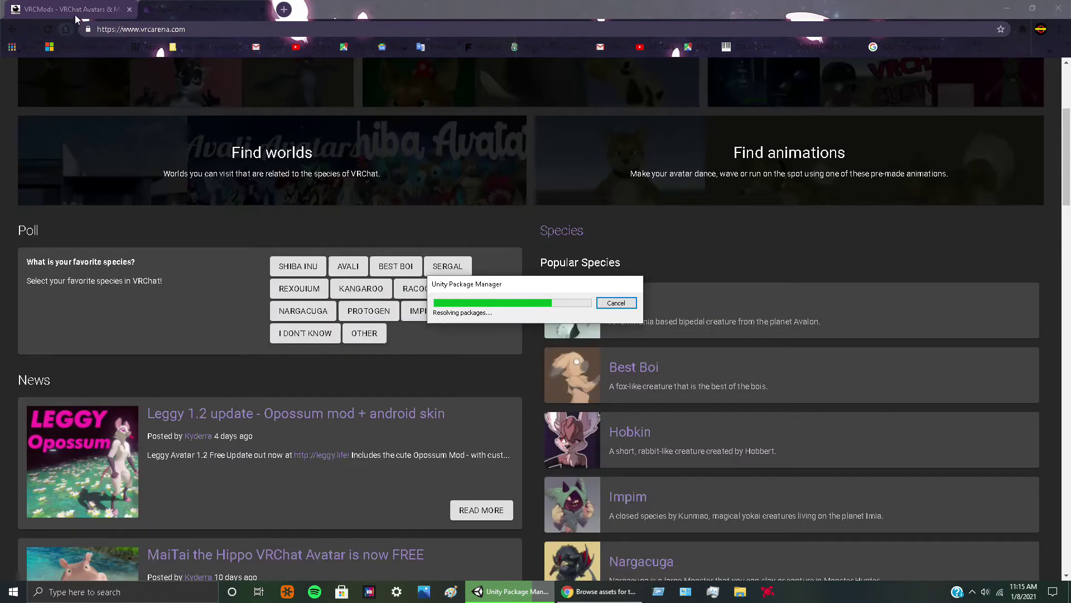
Look through the trending community uploads on the VRCMods home page.
{"action": "left_click", "coordinate": [78, 10]}
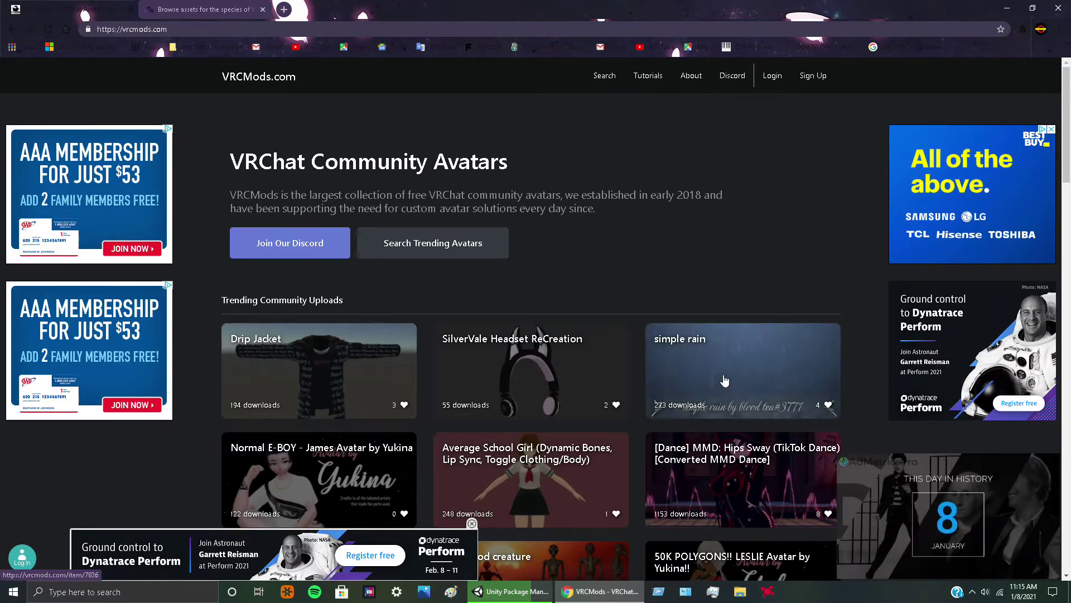
{"action": "scroll", "coordinate": [637, 350], "scroll_direction": "down", "scroll_amount": 3}
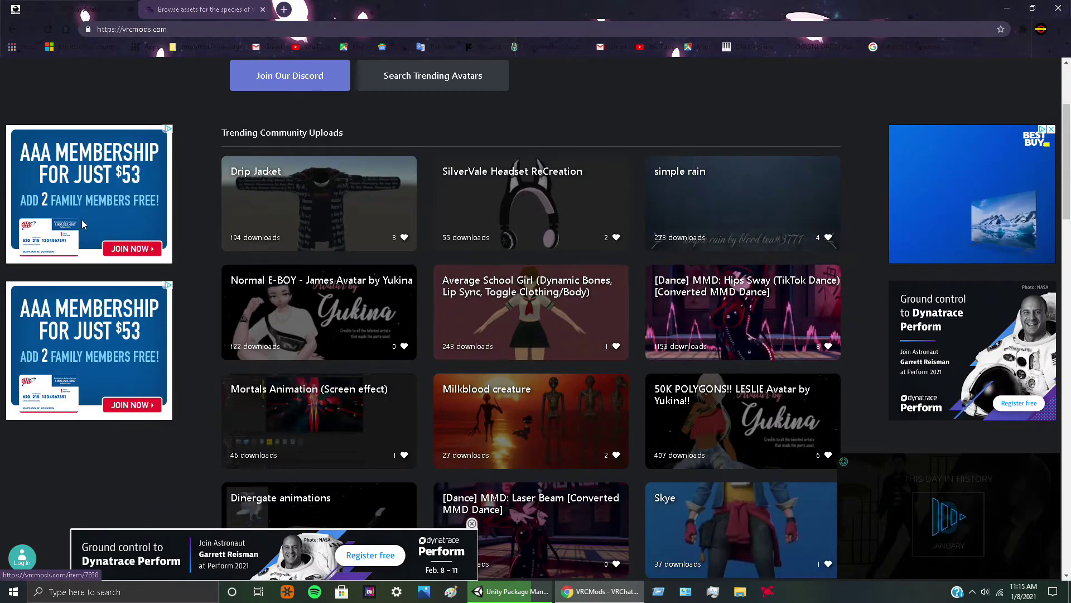
{"action": "scroll", "coordinate": [327, 173], "scroll_direction": "down", "scroll_amount": 5}
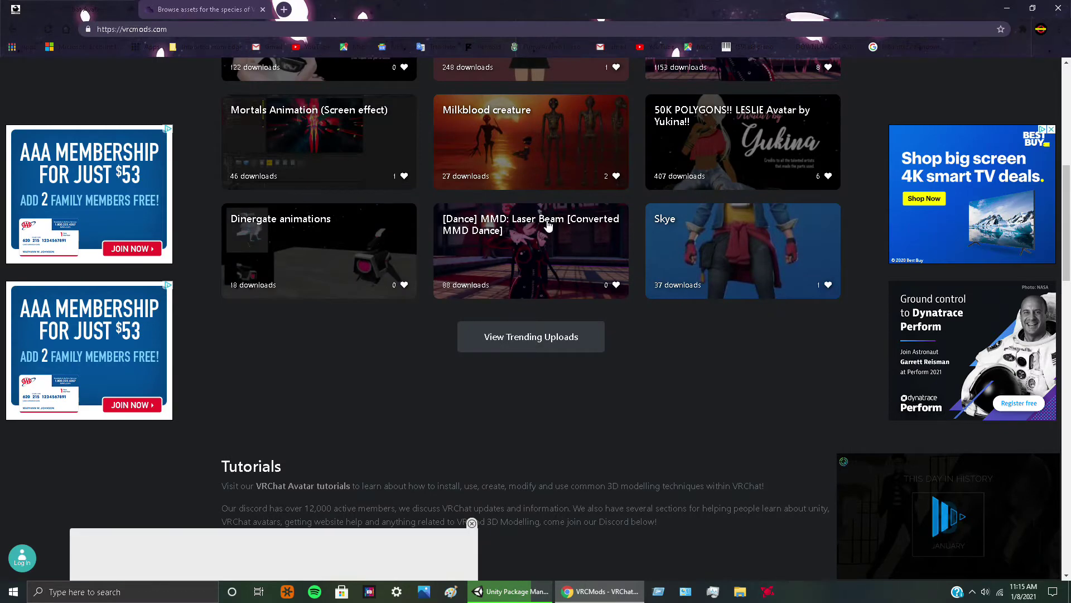
{"action": "scroll", "coordinate": [551, 228], "scroll_direction": "up", "scroll_amount": 6}
{"action": "scroll", "coordinate": [551, 229], "scroll_direction": "up", "scroll_amount": 2}
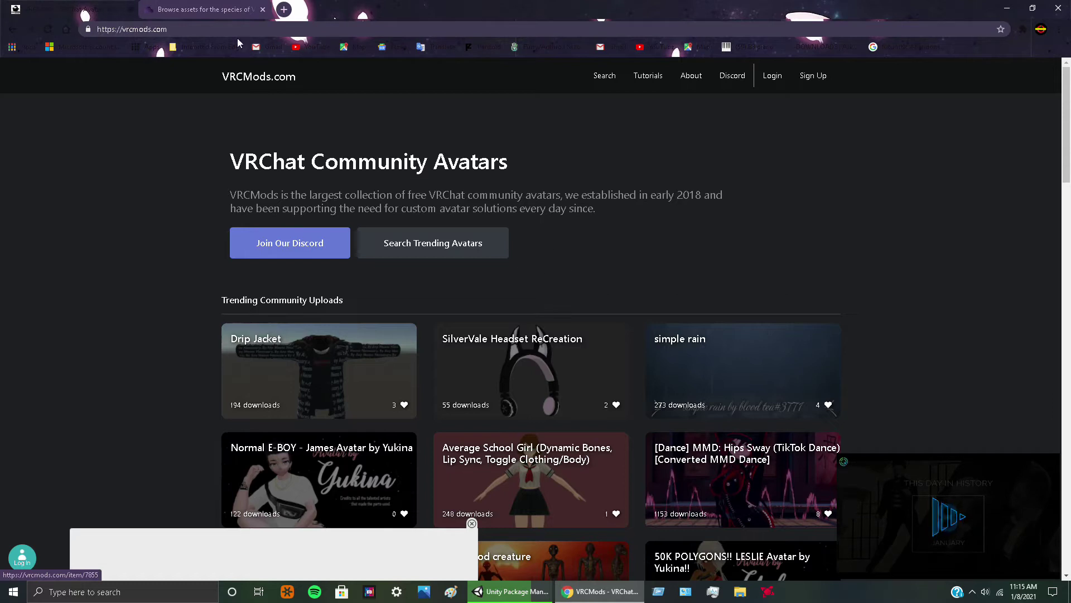
Return to the VRC Arena page, minimize the browser and move the Unity Package Manager progress window aside.
{"action": "left_click", "coordinate": [192, 7]}
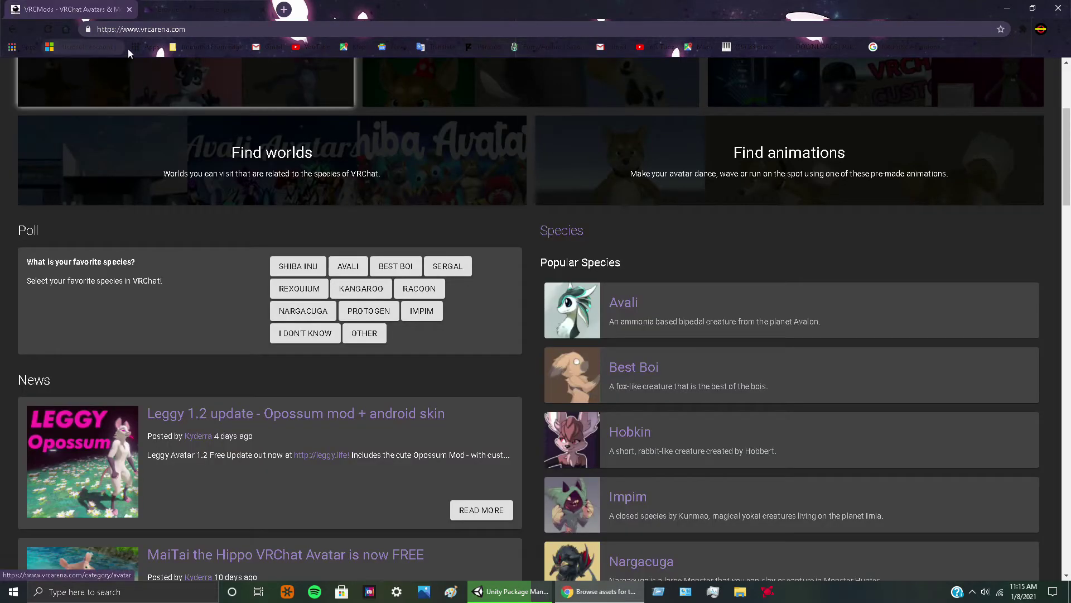
{"action": "mouse_move", "coordinate": [527, 597]}
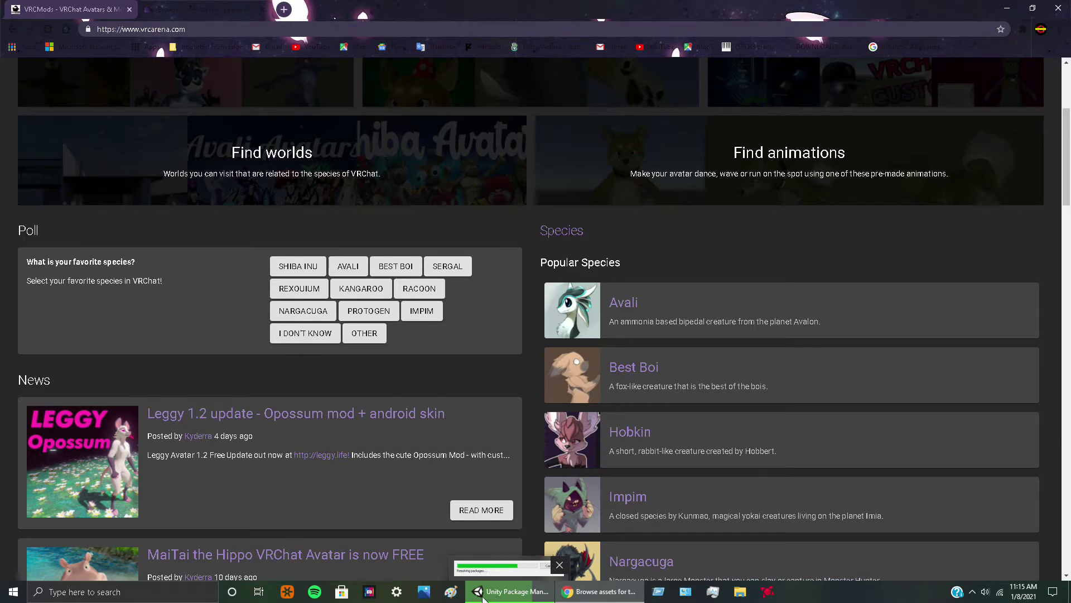
{"action": "left_click", "coordinate": [1007, 12]}
{"action": "left_click_drag", "start_coordinate": [493, 281], "coordinate": [827, 109]}
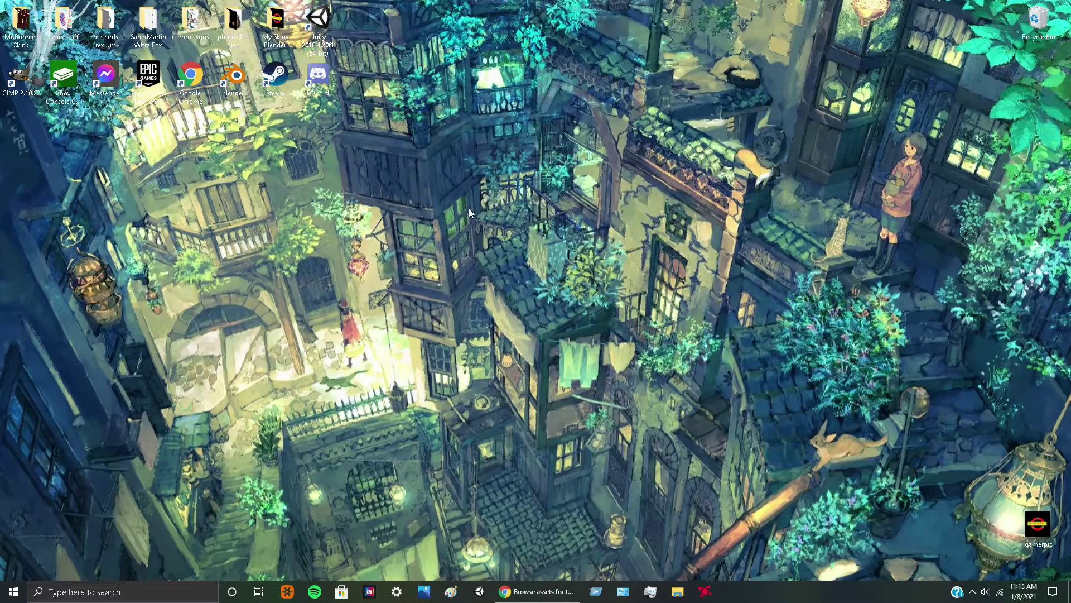
Bring Chrome back up and open the search page of the VRCMods site.
{"action": "left_click", "coordinate": [536, 591]}
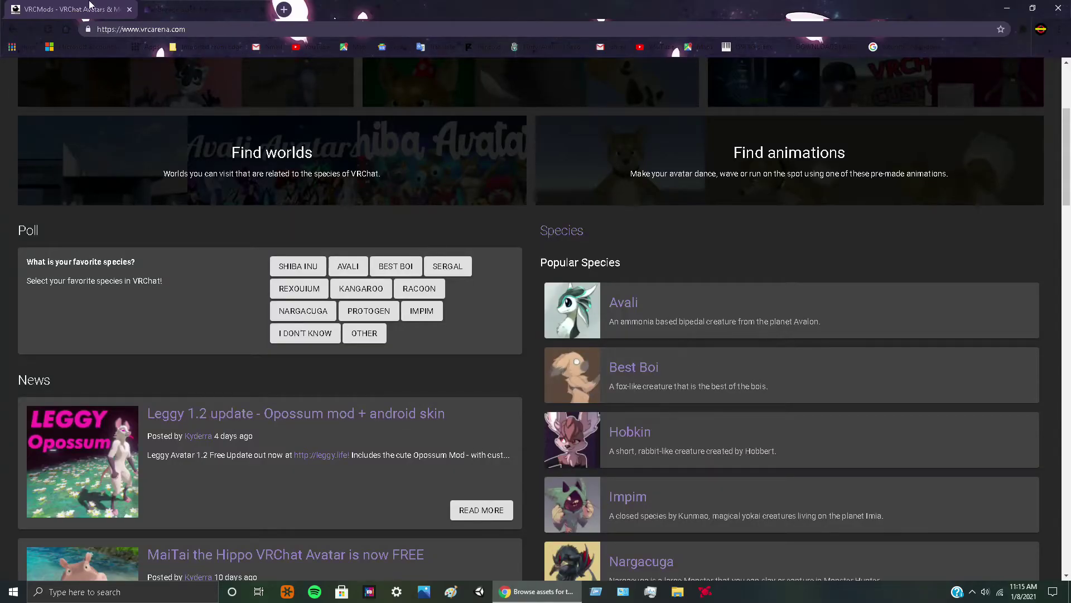
{"action": "left_click", "coordinate": [57, 8]}
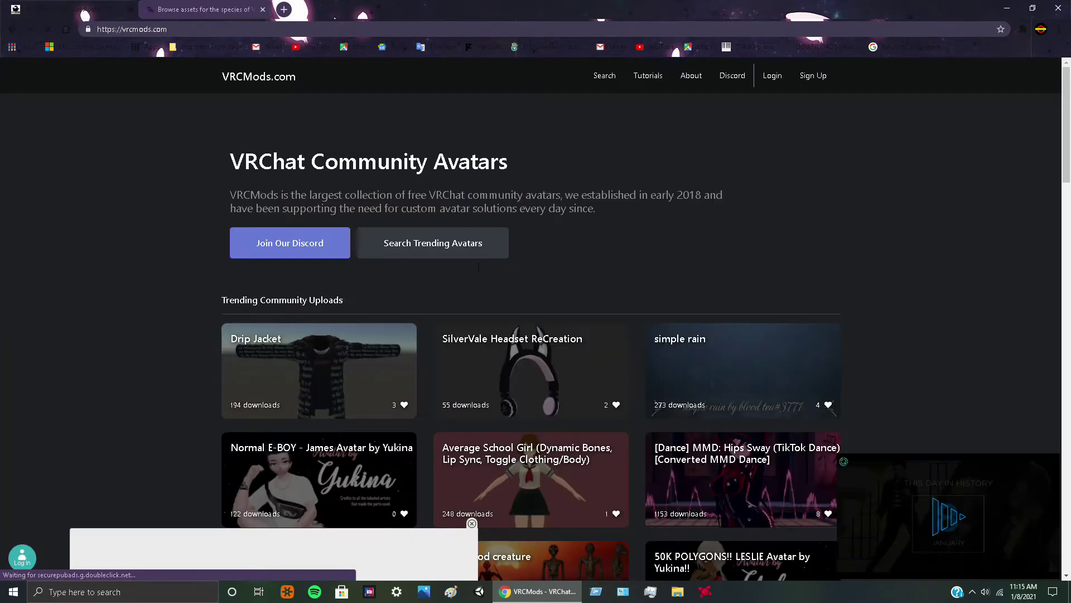
{"action": "left_click", "coordinate": [608, 78]}
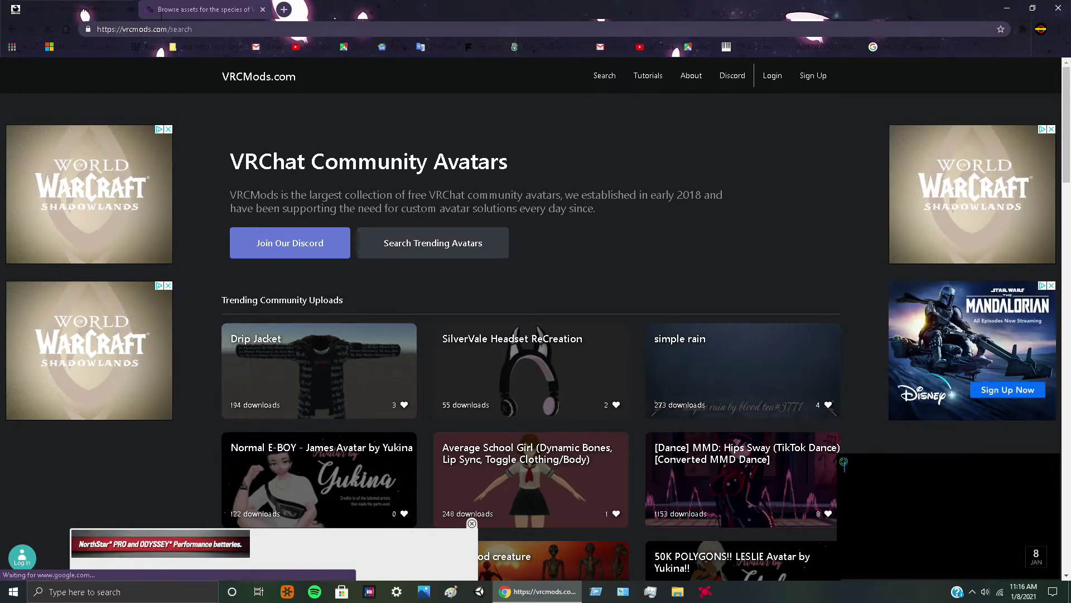
Open a new browser tab and enter gum in the Google search box without submitting it.
{"action": "left_click", "coordinate": [192, 9]}
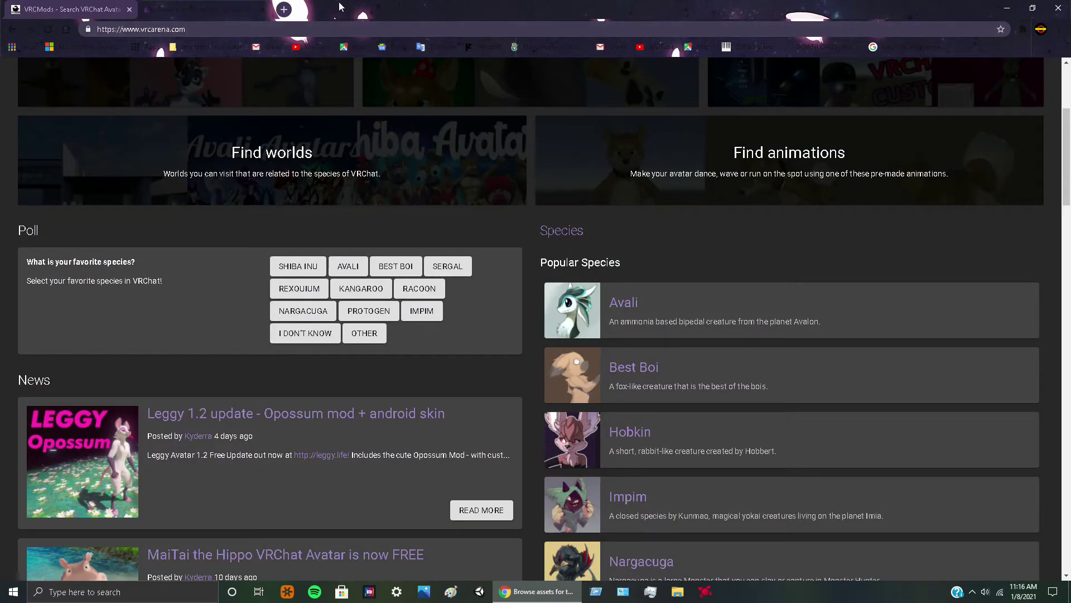
{"action": "left_click", "coordinate": [284, 10]}
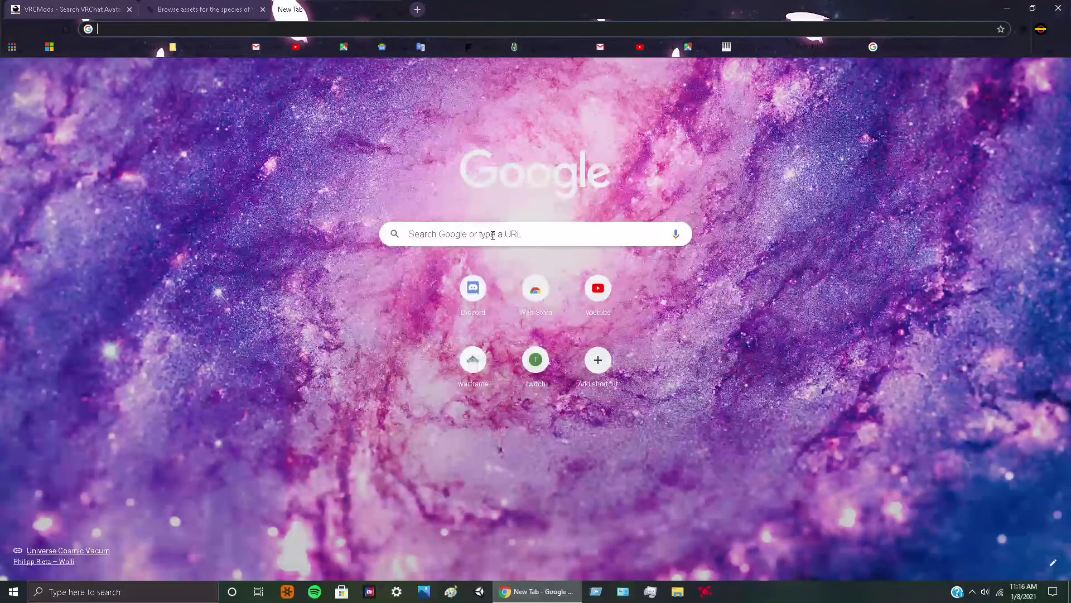
{"action": "left_click", "coordinate": [493, 235]}
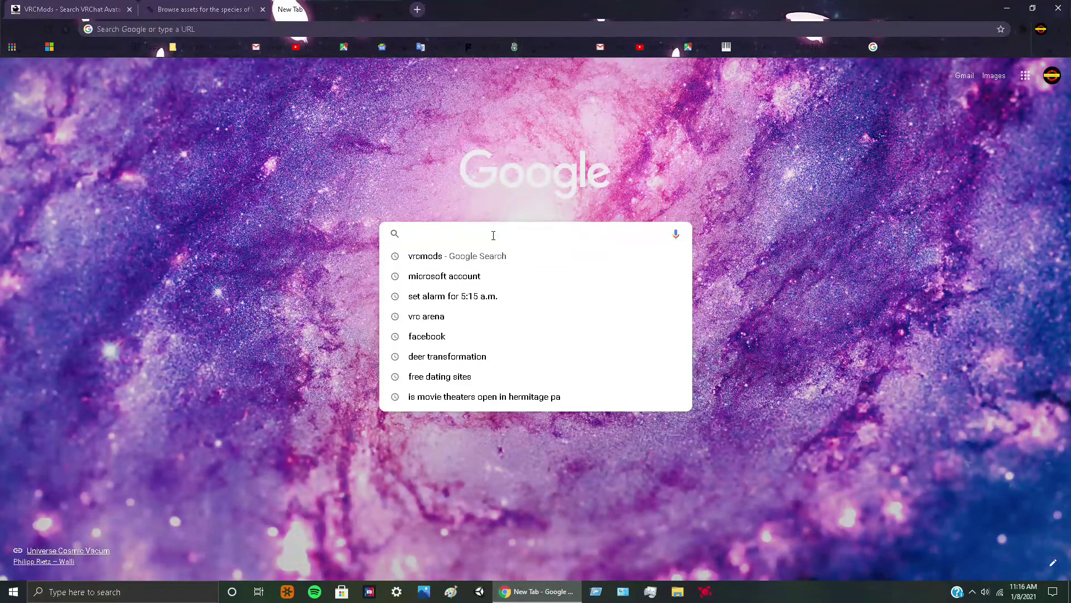
{"action": "type", "text": "gum"}
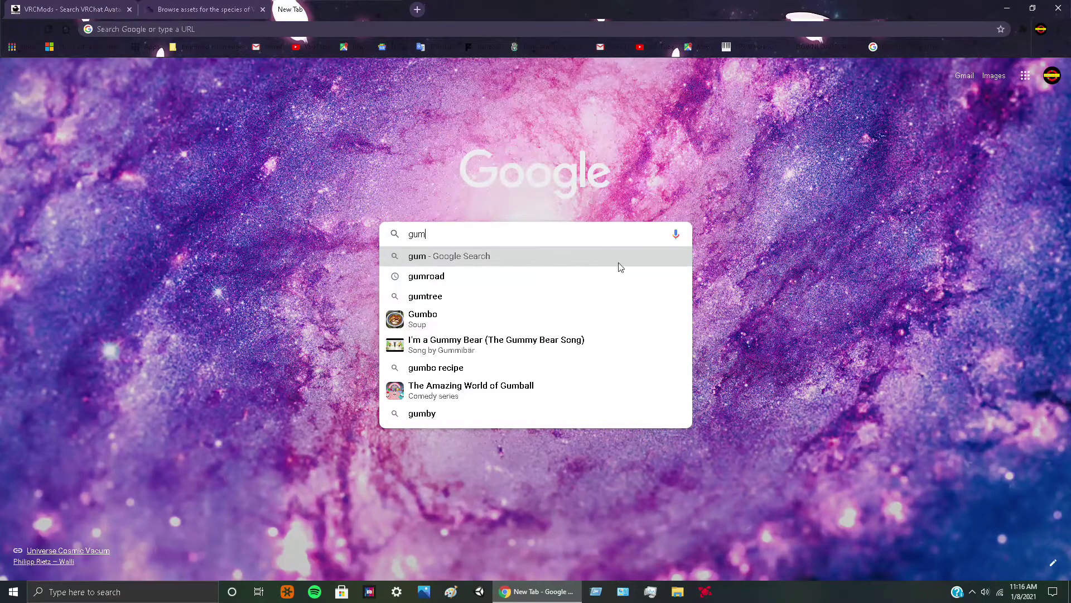
Search the VRC Arena assets for proto.
{"action": "left_click", "coordinate": [202, 10]}
{"action": "scroll", "coordinate": [665, 184], "scroll_direction": "up", "scroll_amount": 4}
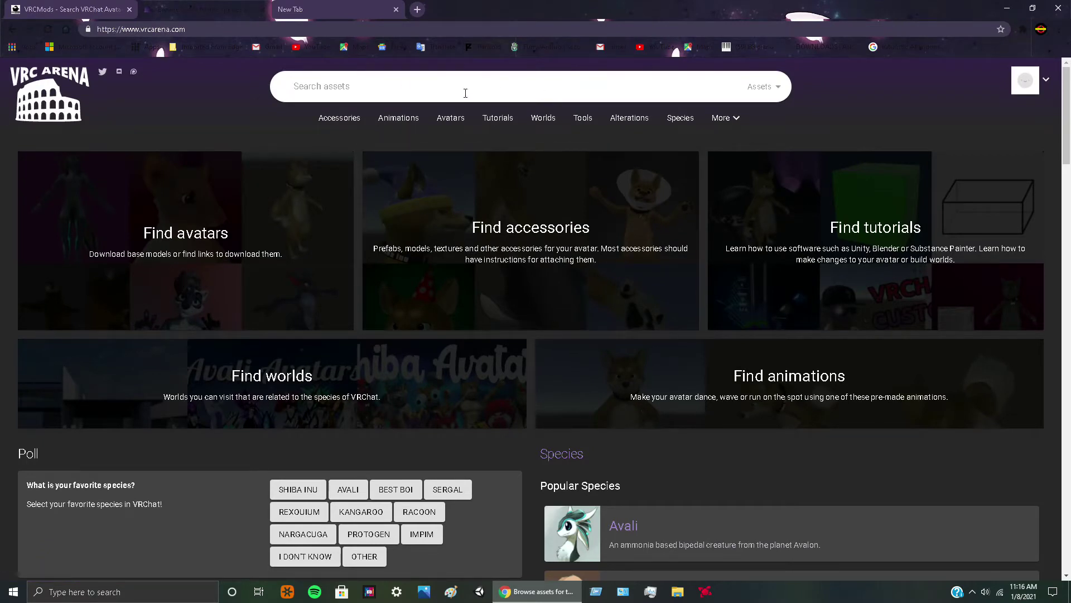
{"action": "type", "text": "prot"}
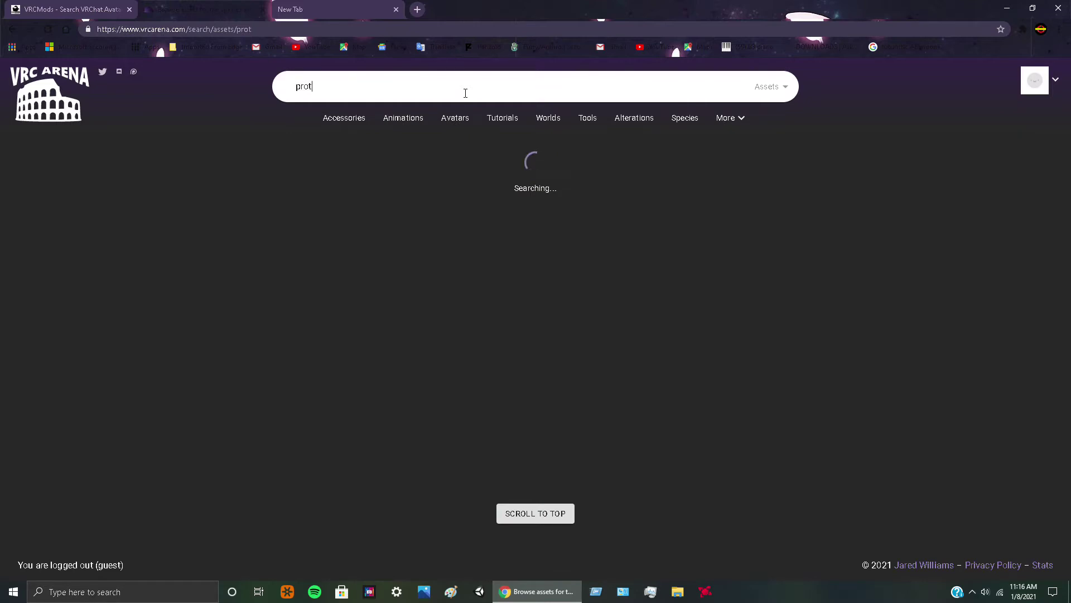
{"action": "type", "text": "o"}
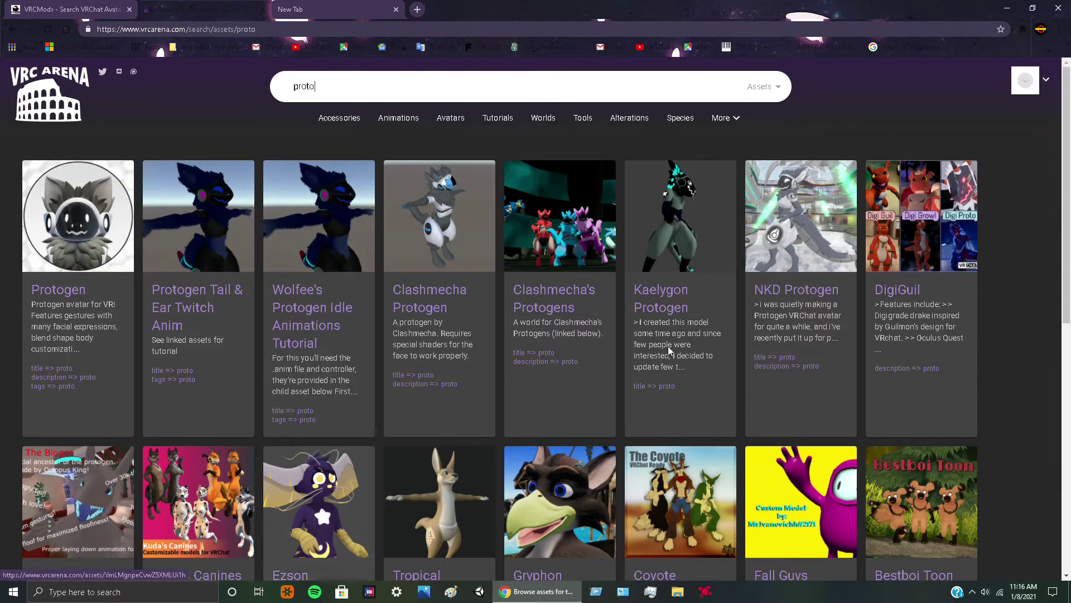
View the NKD Protogen asset and its download source page on Booth, closing the Booth page when done.
{"action": "left_click", "coordinate": [807, 284]}
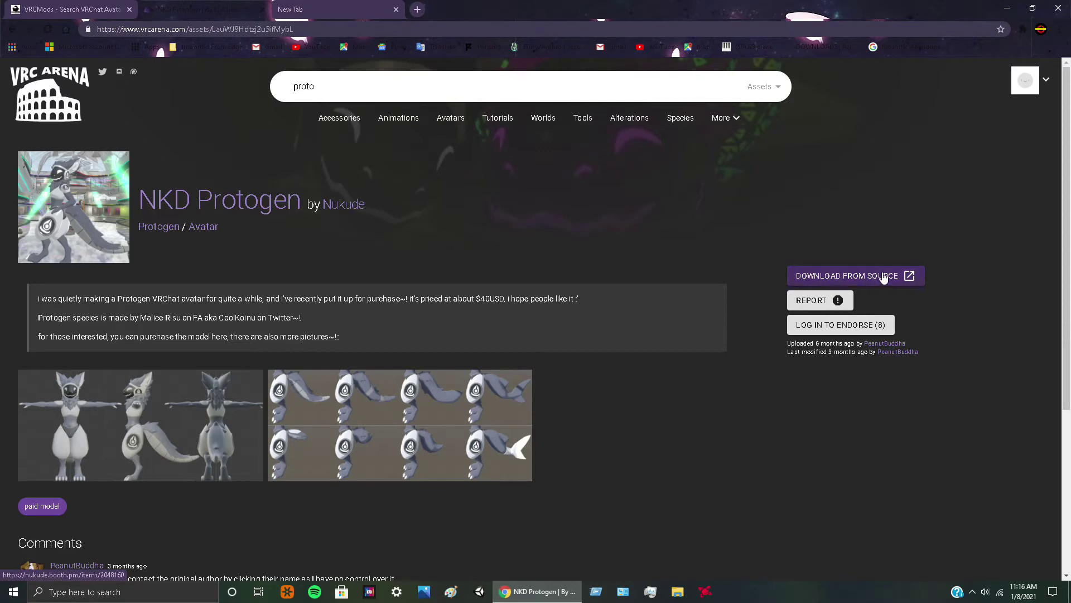
{"action": "left_click", "coordinate": [884, 276]}
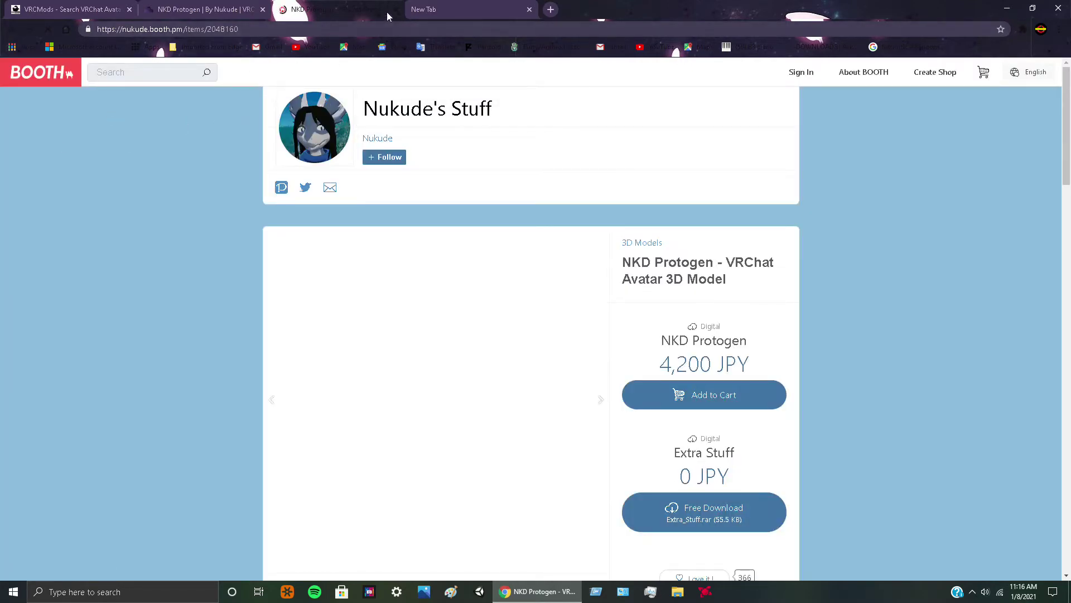
{"action": "left_click", "coordinate": [396, 9]}
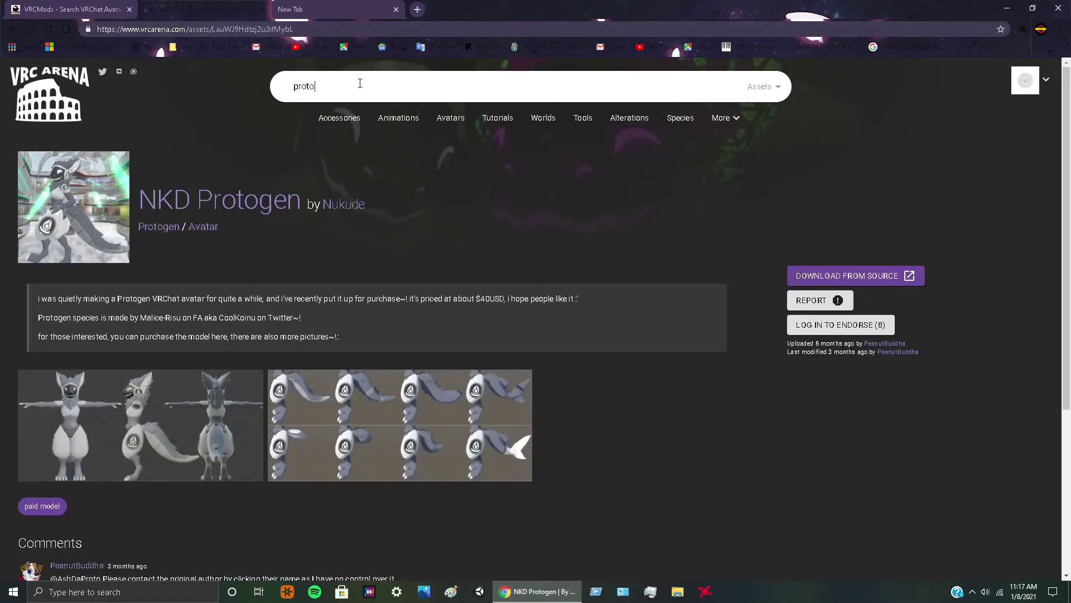
Clear the asset search text on VRC Arena.
{"action": "key", "text": "BackSpace"}
{"action": "key", "text": "BackSpace"}
{"action": "key", "text": "BackSpace"}
{"action": "key", "text": "BackSpace"}
{"action": "key", "text": "BackSpace"}
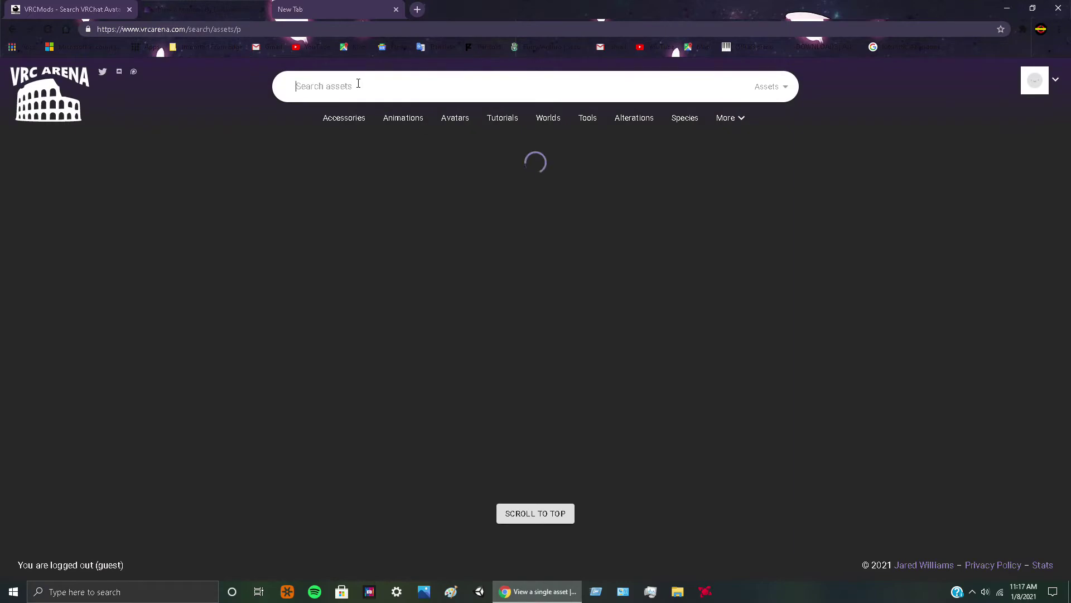
Search Google for gumroad in the spare tab and open the Gumroad website from the results.
{"action": "left_click", "coordinate": [333, 11]}
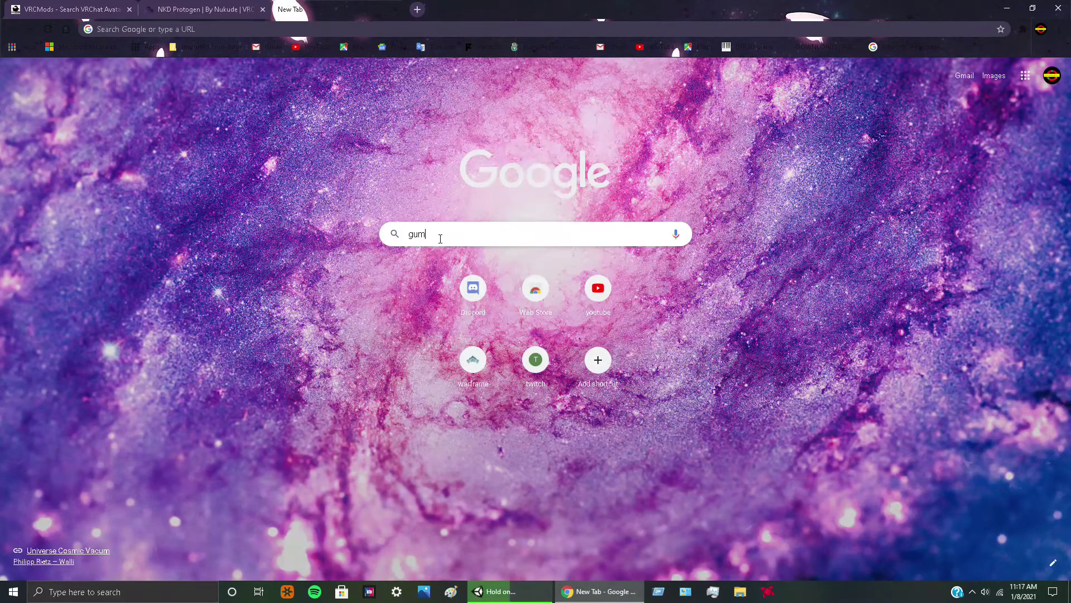
{"action": "type", "text": "r"}
{"action": "left_click", "coordinate": [461, 278]}
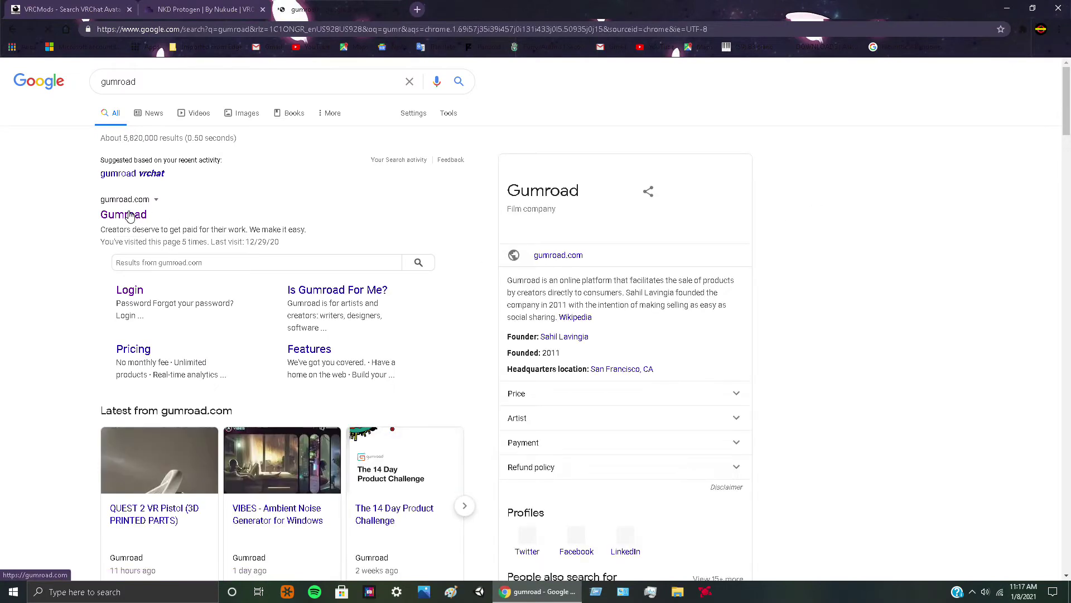
{"action": "left_click", "coordinate": [127, 215]}
Switch the Gumroad account to buying to open the library of purchased products.
{"action": "mouse_move", "coordinate": [534, 599]}
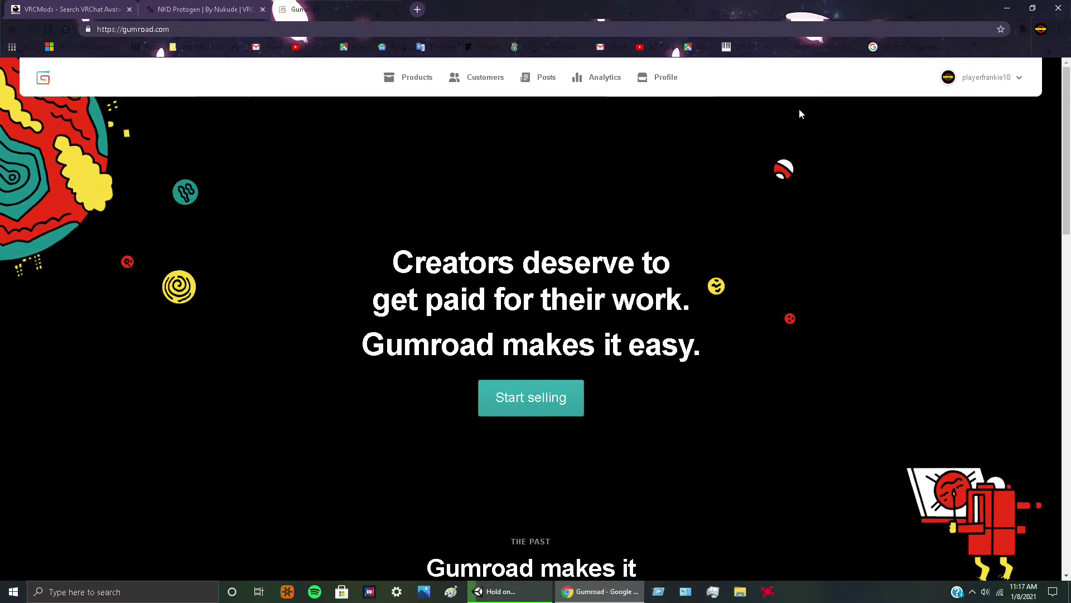
{"action": "left_click", "coordinate": [1021, 79]}
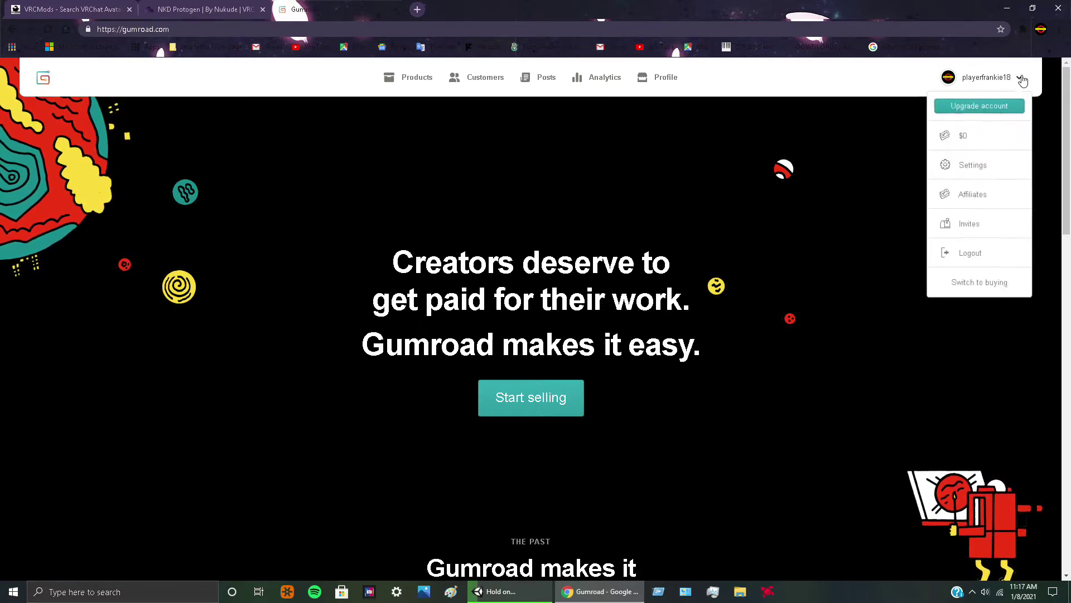
{"action": "left_click", "coordinate": [993, 273]}
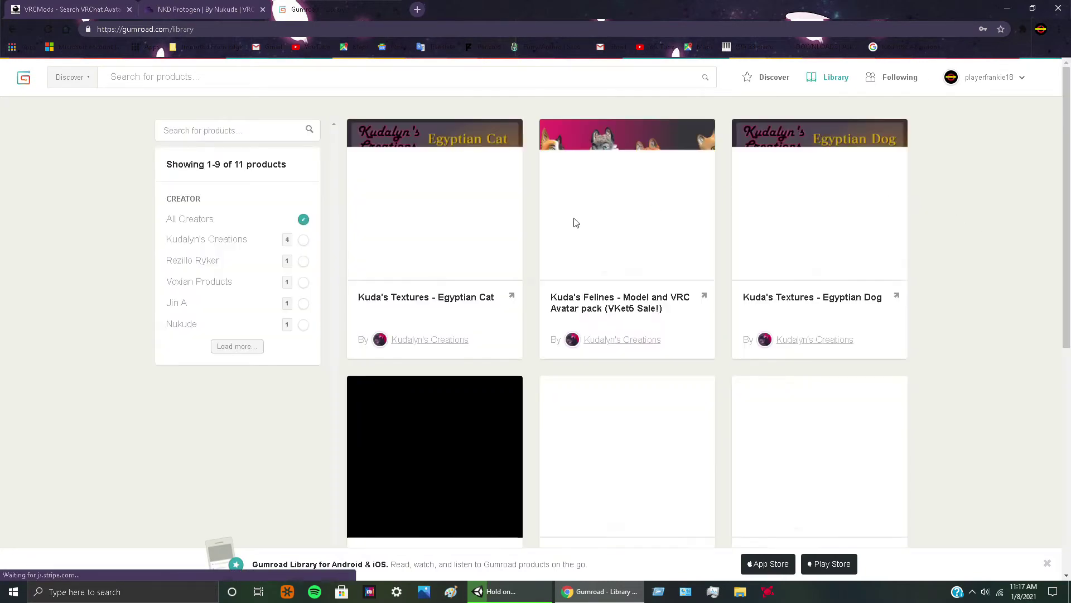
Browse the Gumroad library including its remaining products, and open the content page of NKD Protogen - VRChat Avatar.
{"action": "scroll", "coordinate": [804, 258], "scroll_direction": "down", "scroll_amount": 2}
{"action": "scroll", "coordinate": [803, 259], "scroll_direction": "down", "scroll_amount": 5}
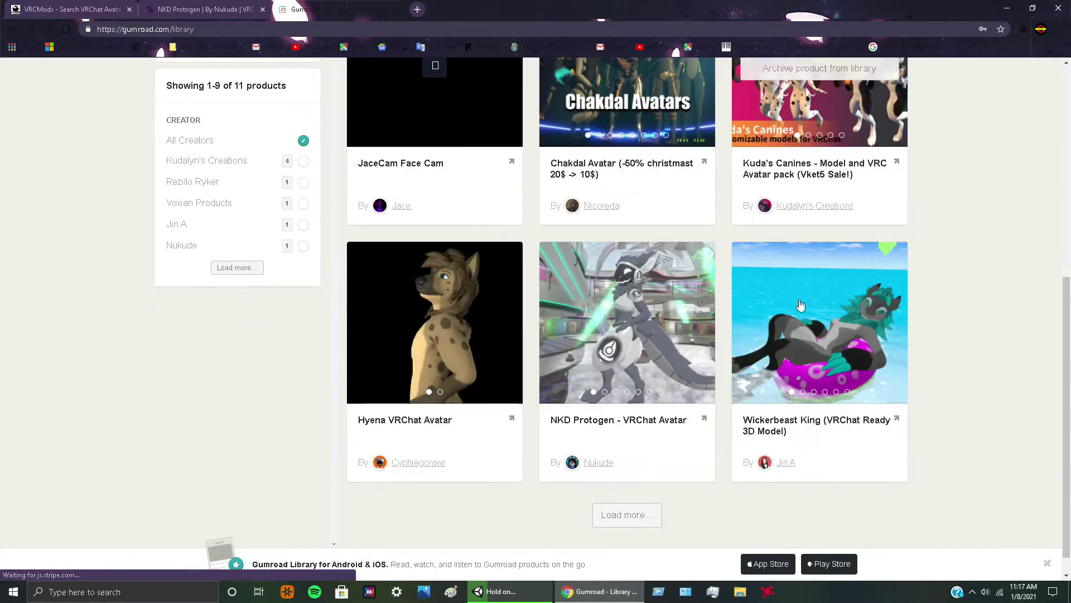
{"action": "mouse_move", "coordinate": [617, 419]}
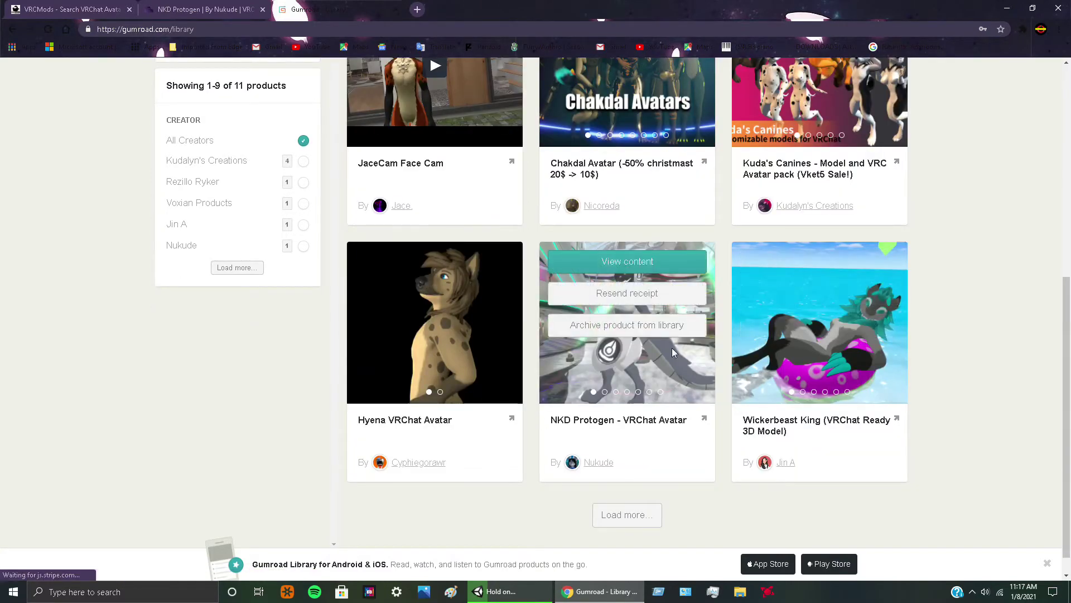
{"action": "scroll", "coordinate": [626, 252], "scroll_direction": "up", "scroll_amount": 7}
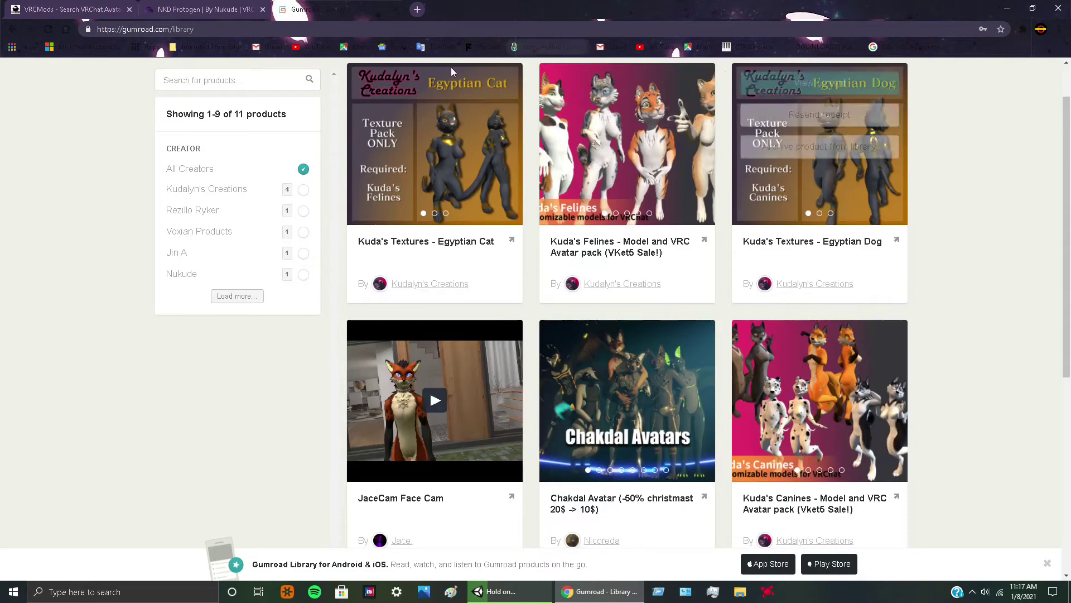
{"action": "scroll", "coordinate": [835, 262], "scroll_direction": "down", "scroll_amount": 7}
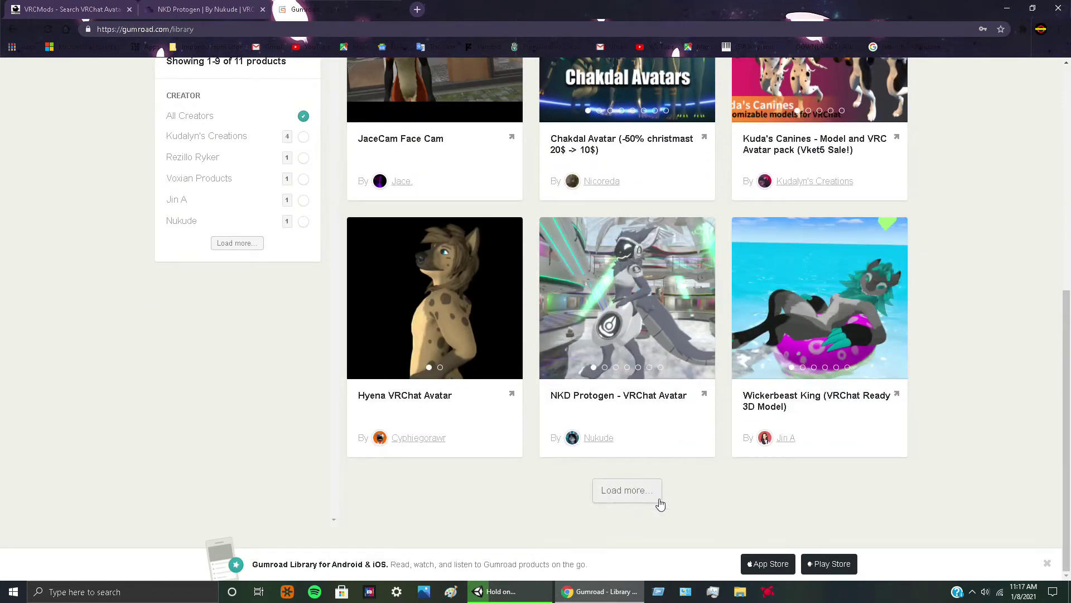
{"action": "left_click", "coordinate": [626, 491]}
{"action": "scroll", "coordinate": [554, 401], "scroll_direction": "down", "scroll_amount": 4}
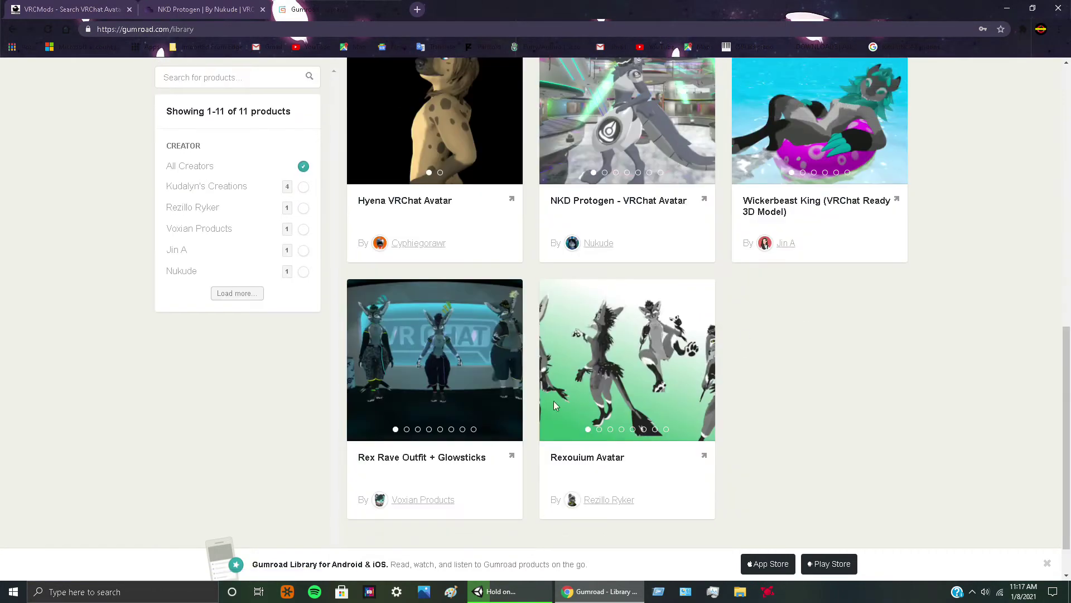
{"action": "scroll", "coordinate": [824, 244], "scroll_direction": "up", "scroll_amount": 3}
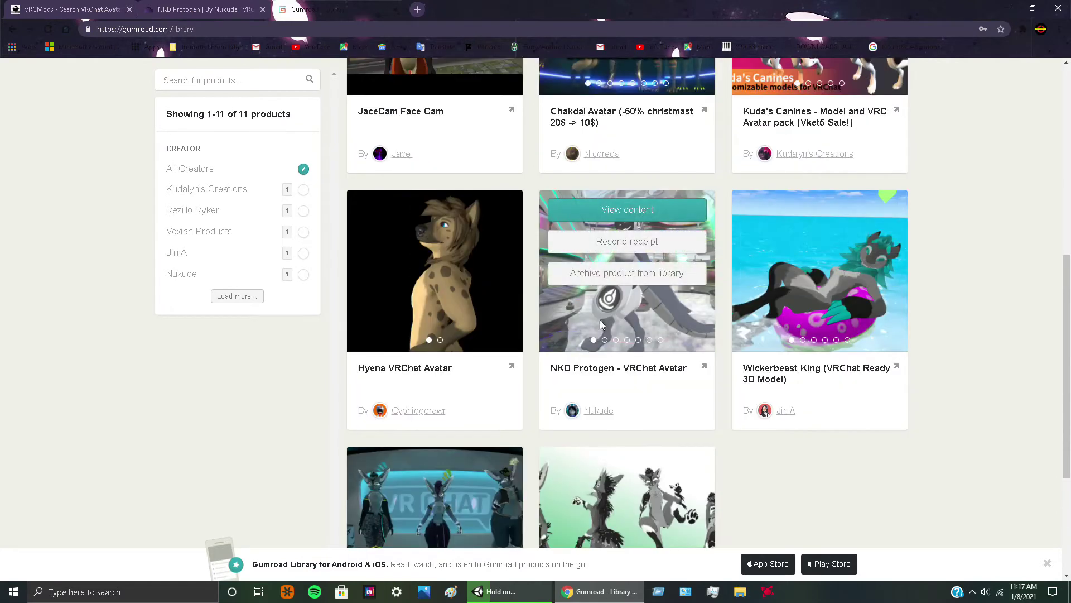
{"action": "left_click", "coordinate": [642, 211]}
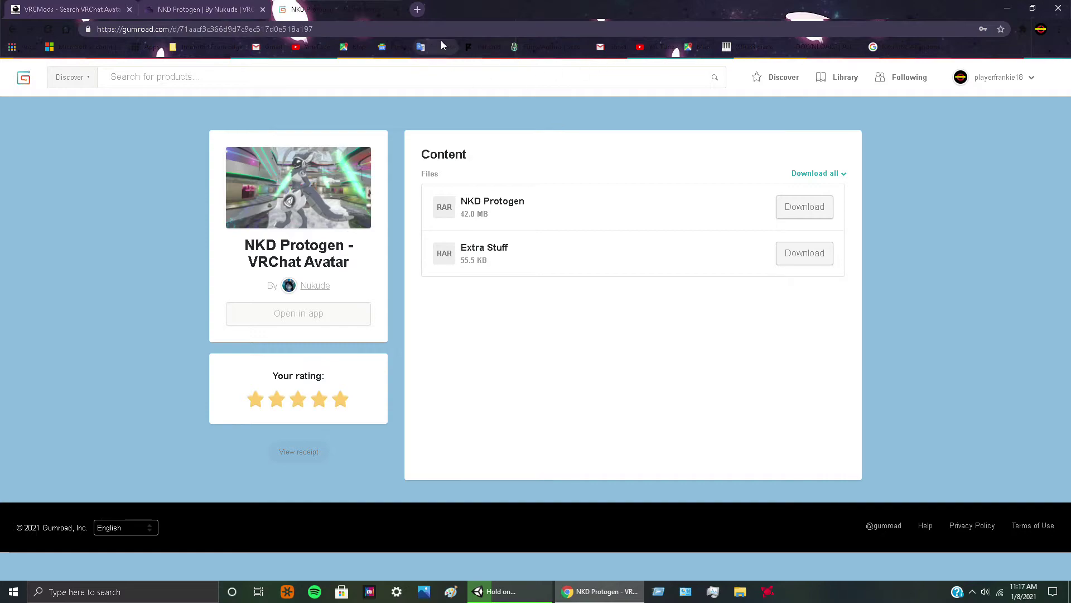
{"action": "left_click", "coordinate": [417, 10]}
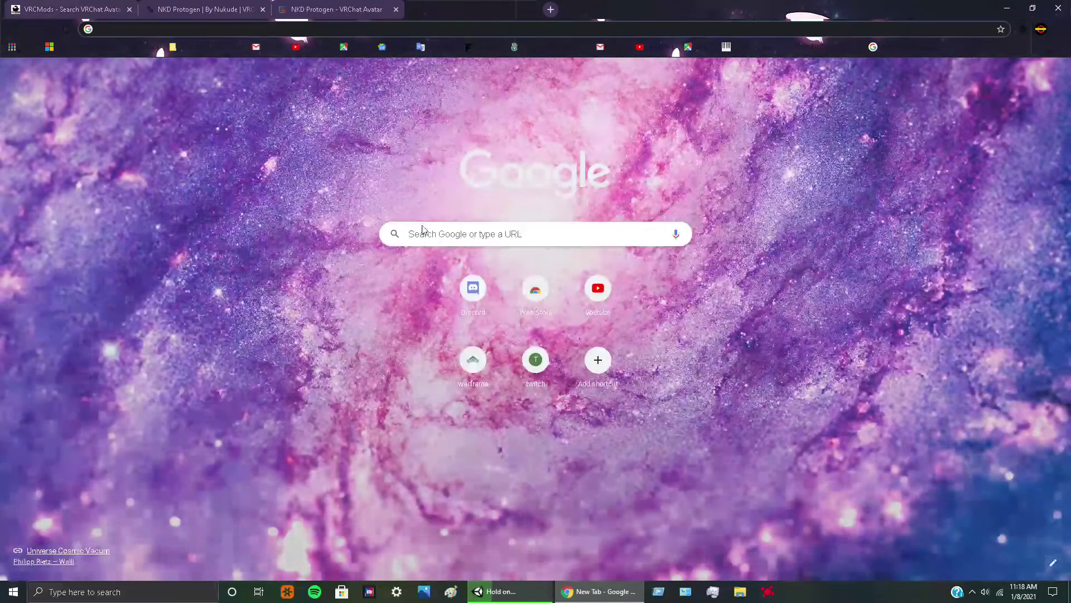
{"action": "left_click", "coordinate": [439, 231]}
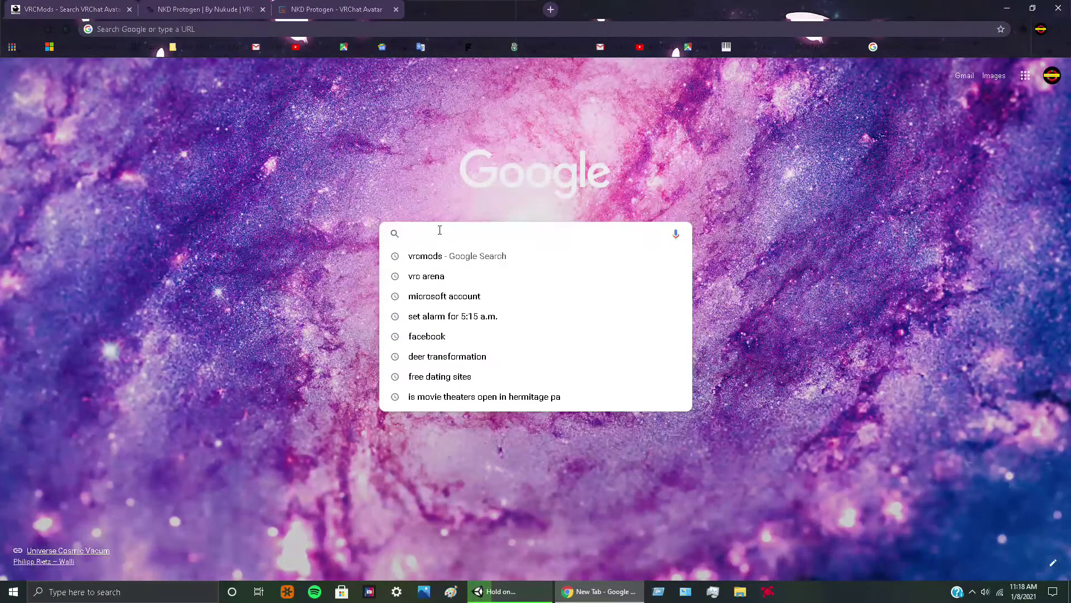
{"action": "type", "text": "win"}
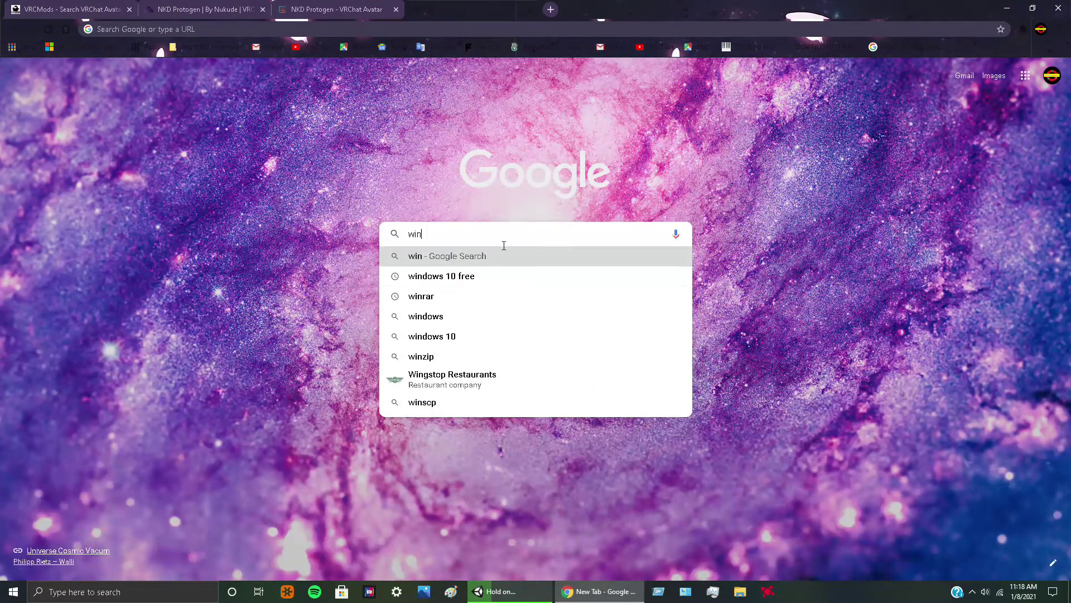
{"action": "left_click", "coordinate": [456, 296]}
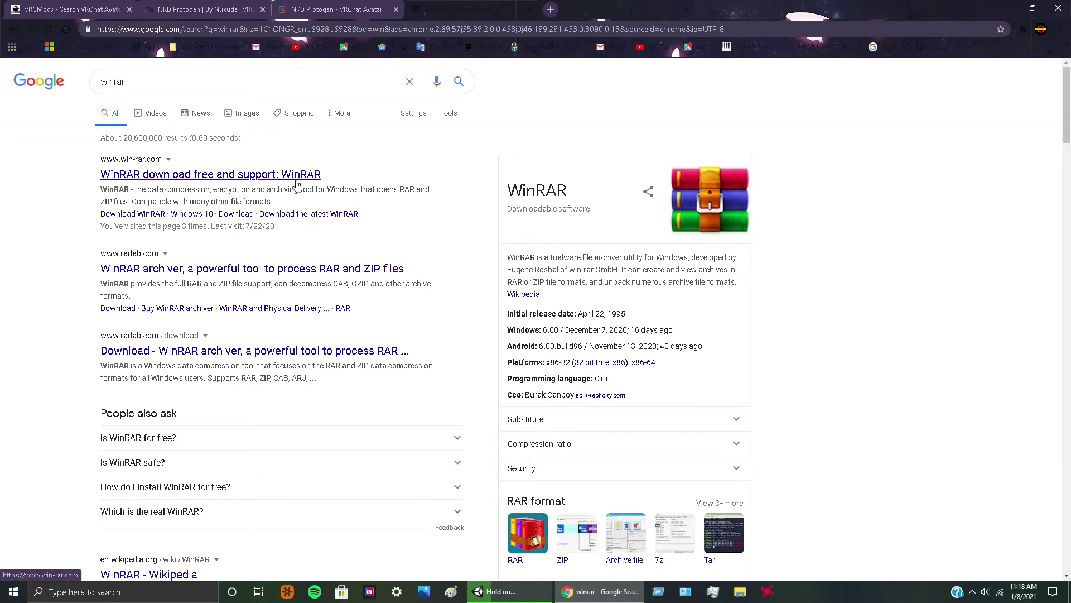
{"action": "left_click", "coordinate": [301, 181]}
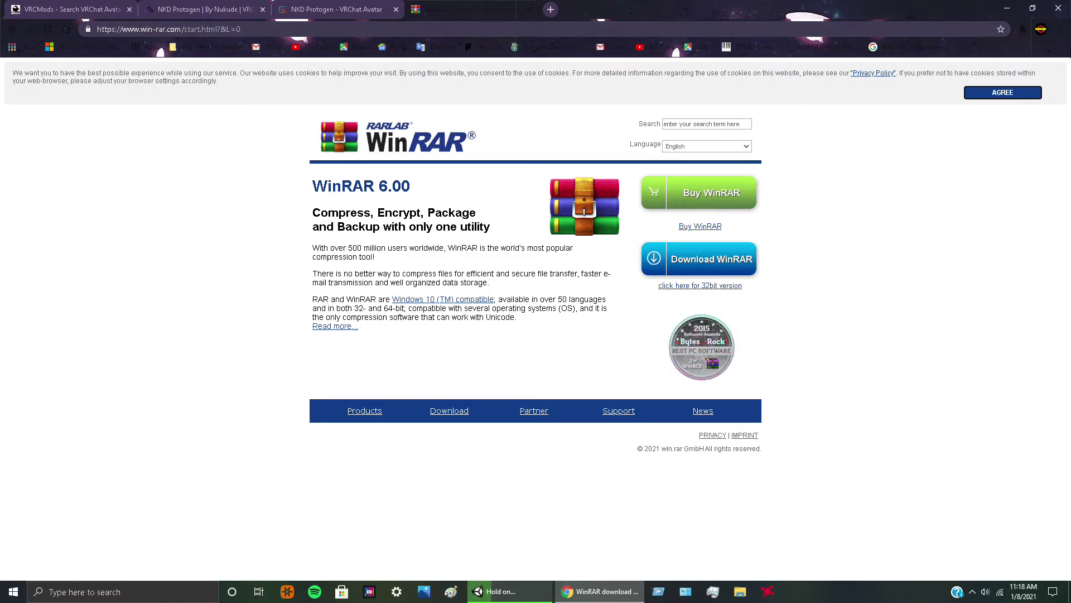
{"action": "left_click", "coordinate": [1058, 9]}
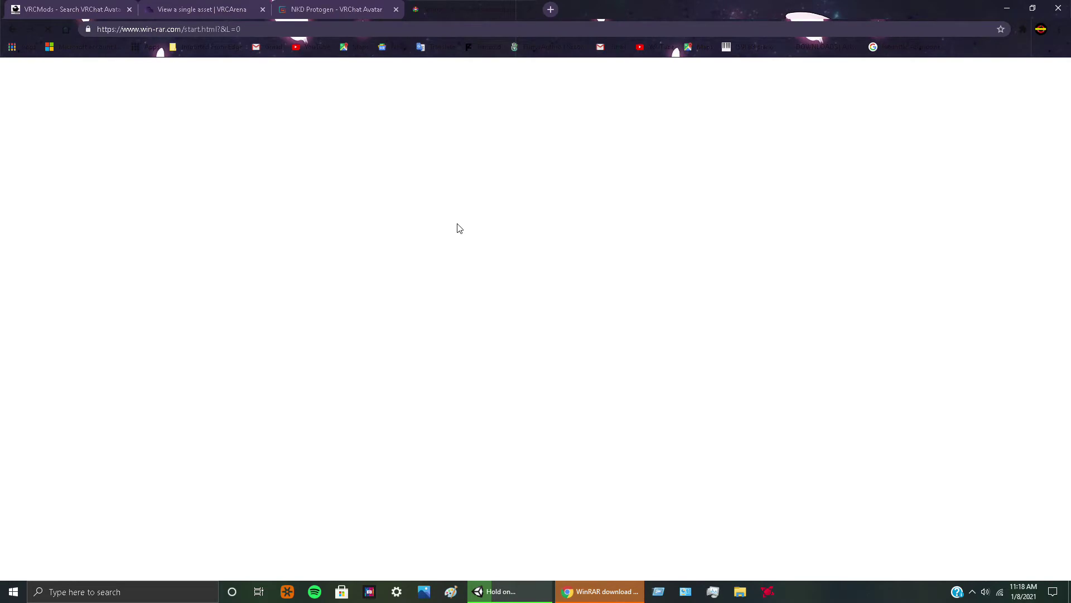
Open a new browser tab and close the WinRAR and NKD Protogen tabs.
{"action": "left_click", "coordinate": [550, 10]}
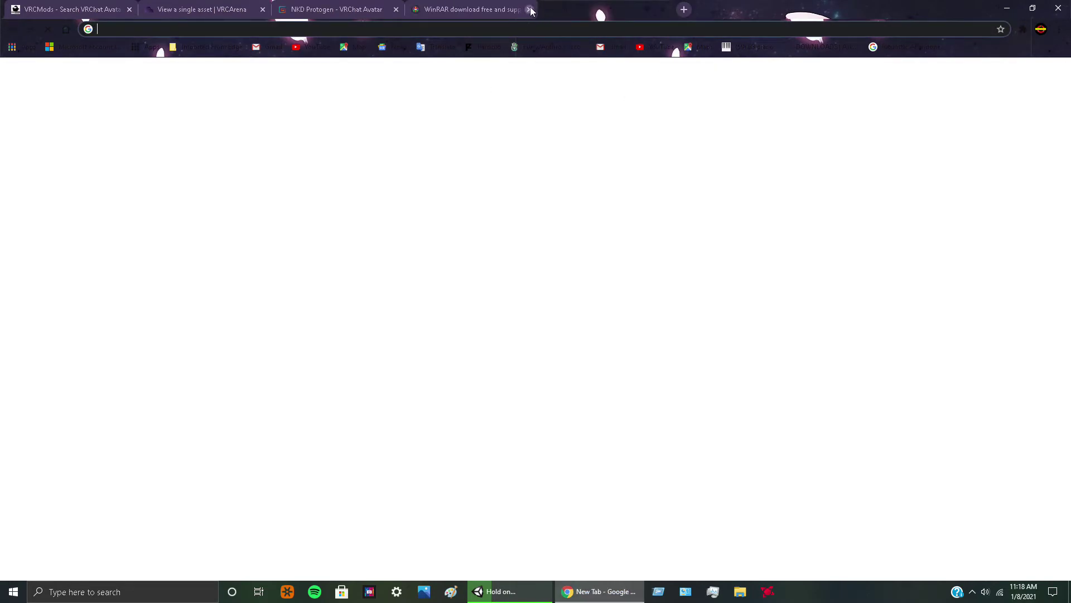
{"action": "left_click", "coordinate": [529, 10]}
{"action": "left_click", "coordinate": [397, 9]}
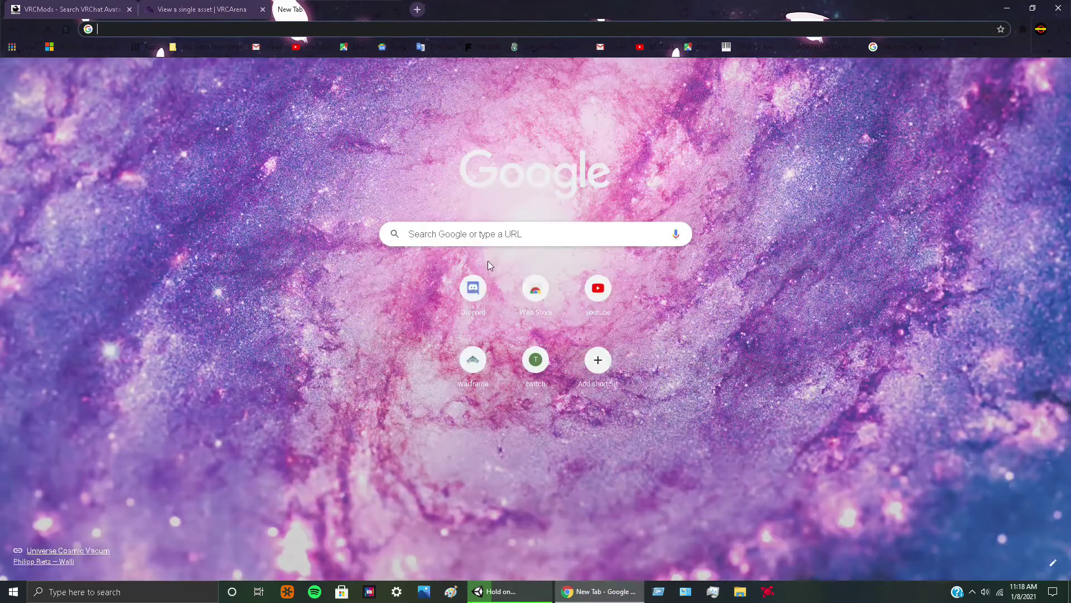
Search Google for blender in the new tab.
{"action": "left_click", "coordinate": [505, 234]}
{"action": "type", "text": "b"}
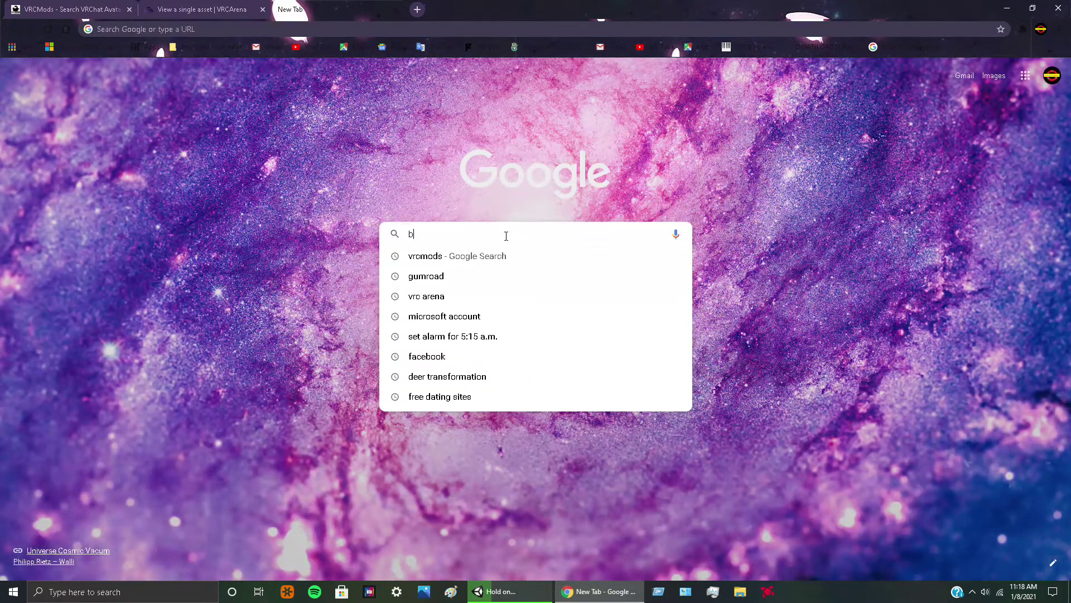
{"action": "type", "text": "lender"}
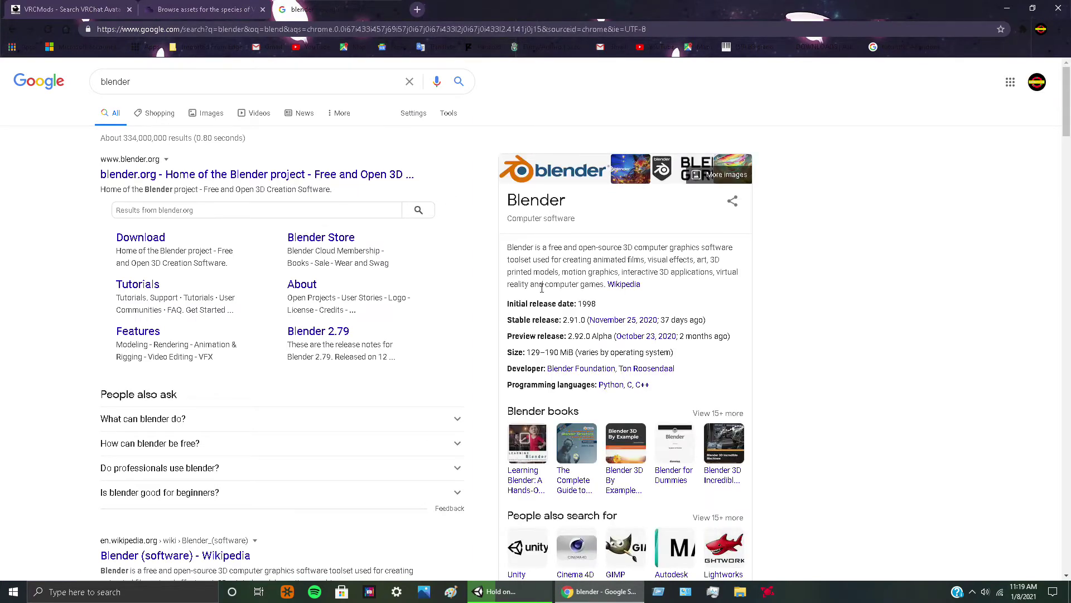
Search Google for gimp in another new tab, closing the browser when done.
{"action": "left_click", "coordinate": [417, 9]}
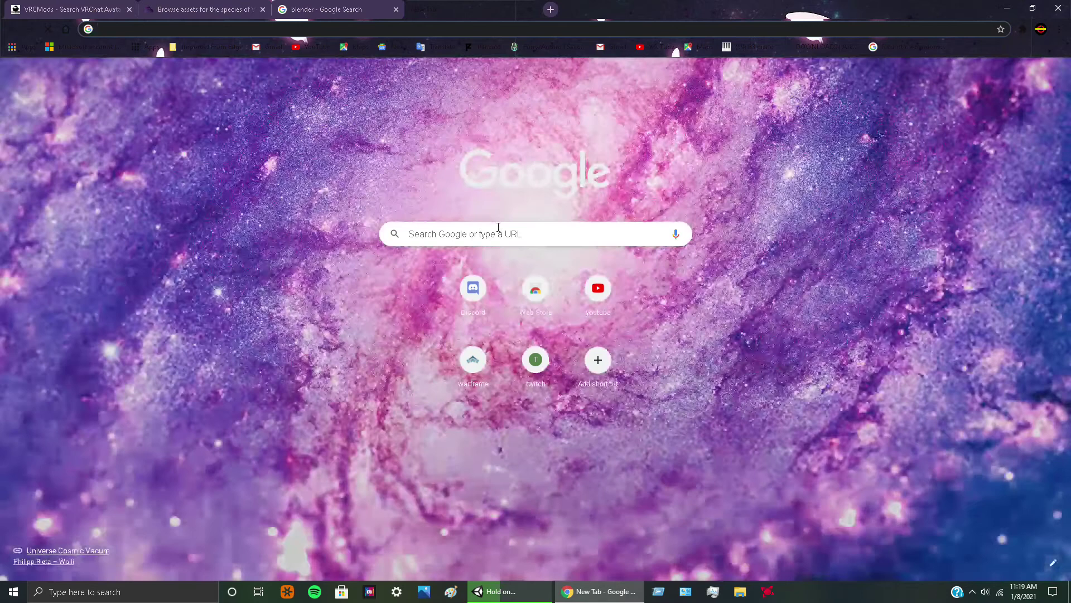
{"action": "left_click", "coordinate": [500, 231]}
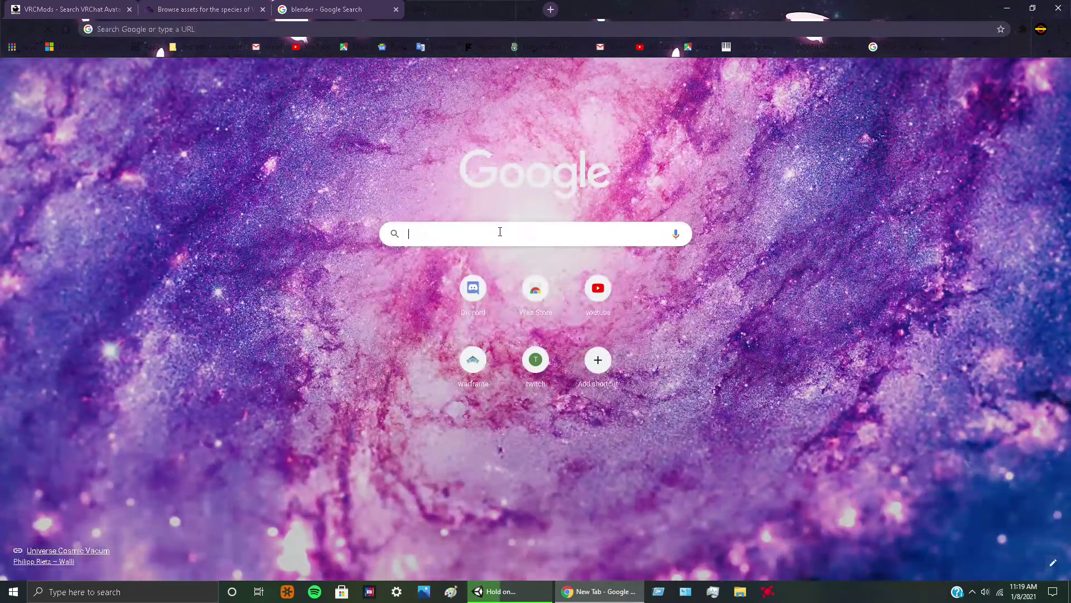
{"action": "type", "text": "gimp"}
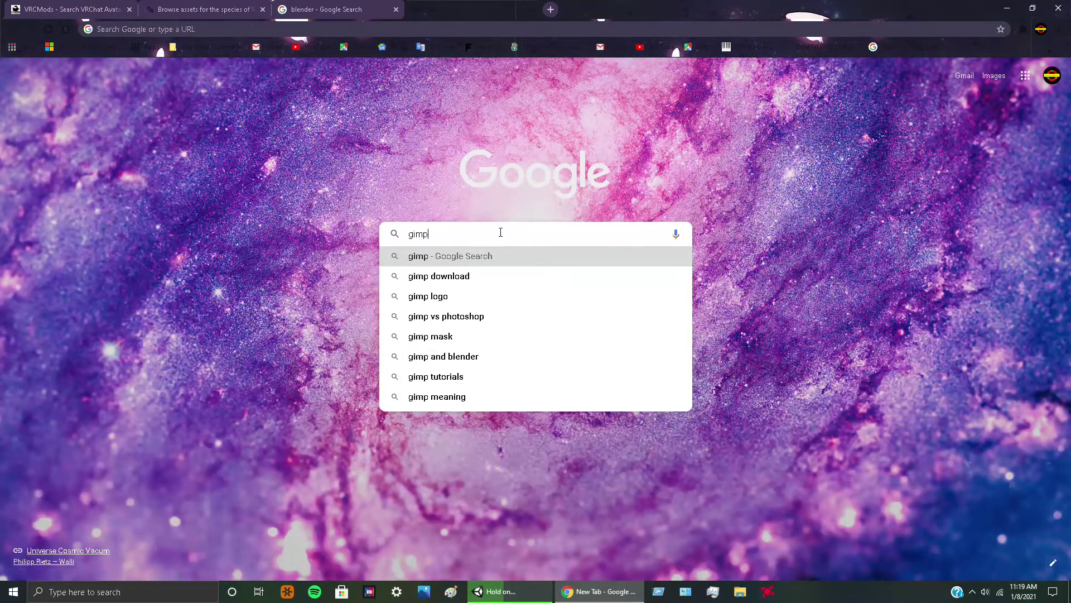
{"action": "key", "text": "Return"}
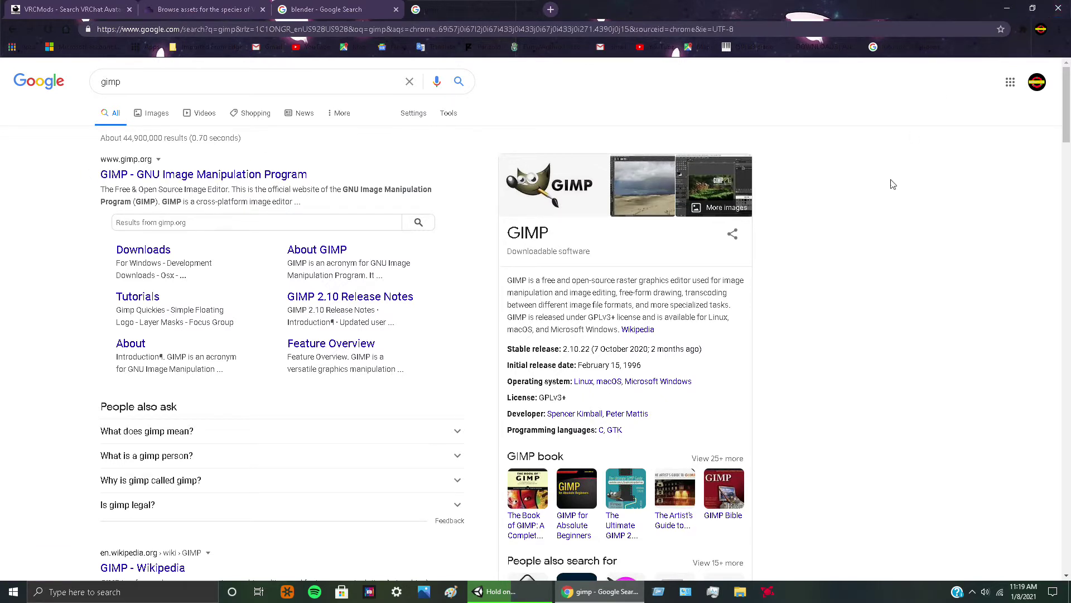
{"action": "left_click", "coordinate": [1057, 9]}
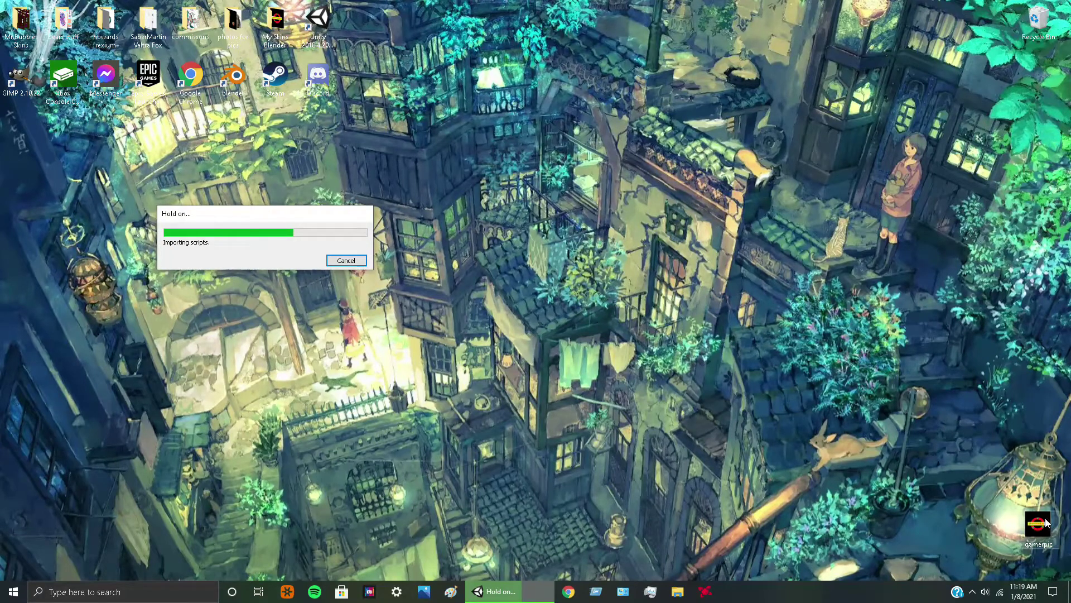
{"action": "left_click_drag", "start_coordinate": [734, 405], "coordinate": [472, 115]}
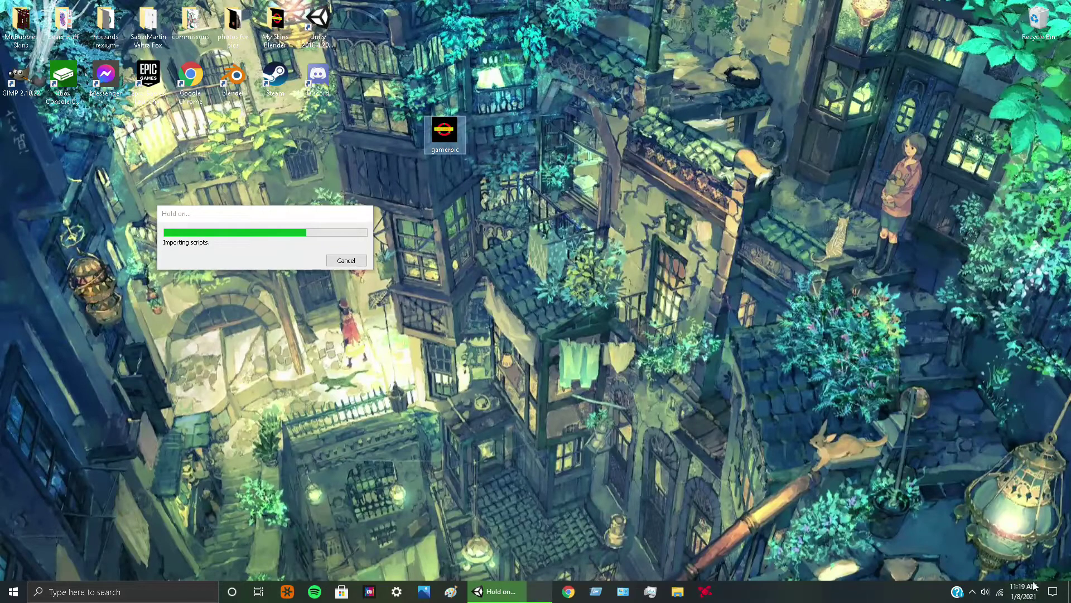
{"action": "left_click_drag", "start_coordinate": [452, 142], "coordinate": [1039, 536]}
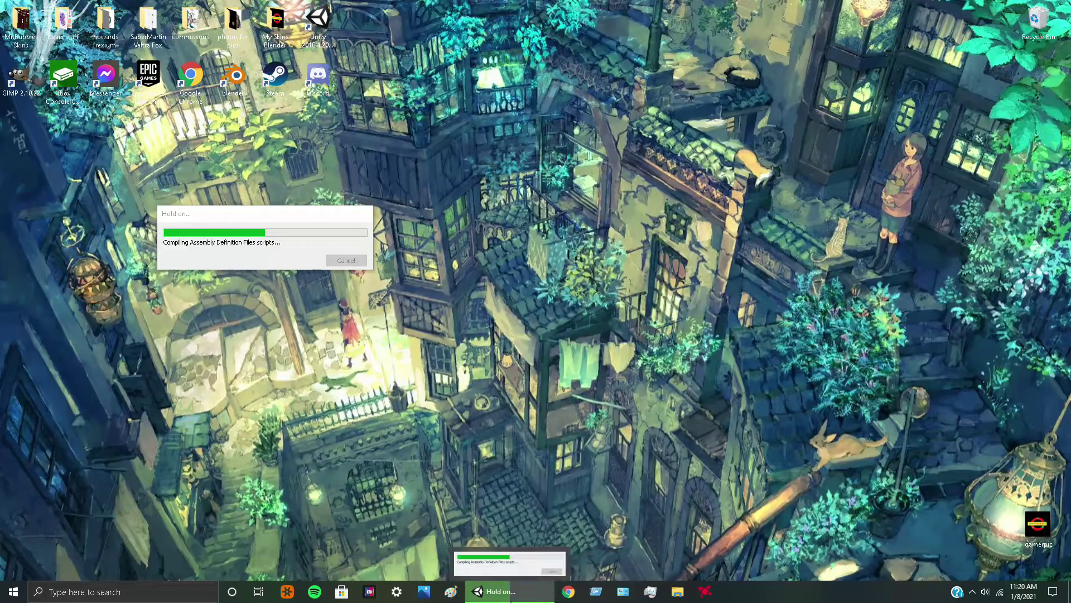
Open Task Manager and examine the memory, GPU and CPU performance while the Unity project loads.
{"action": "left_click", "coordinate": [652, 592]}
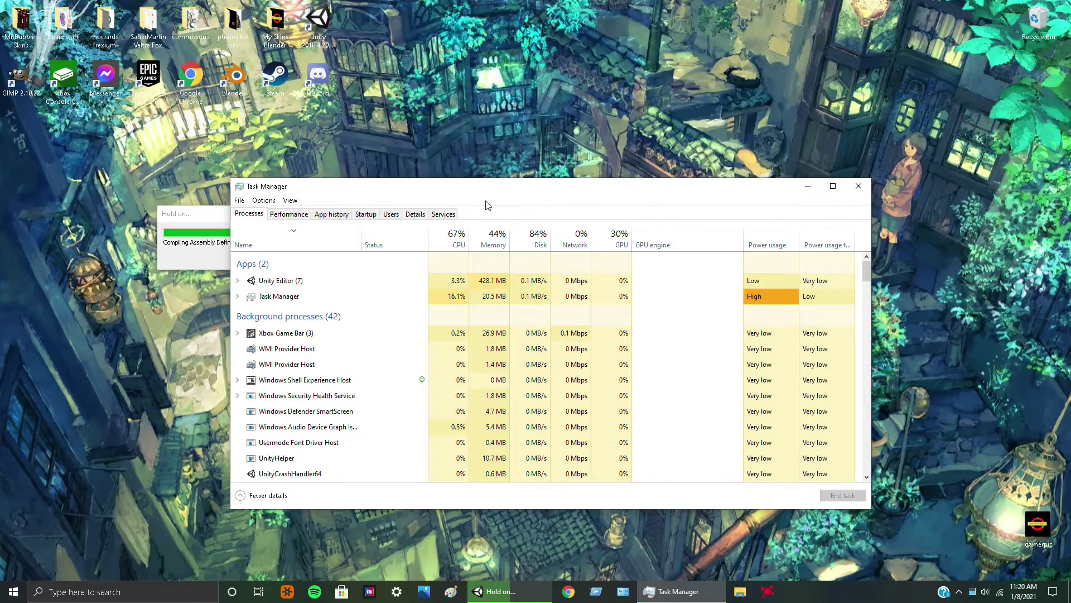
{"action": "left_click", "coordinate": [292, 215]}
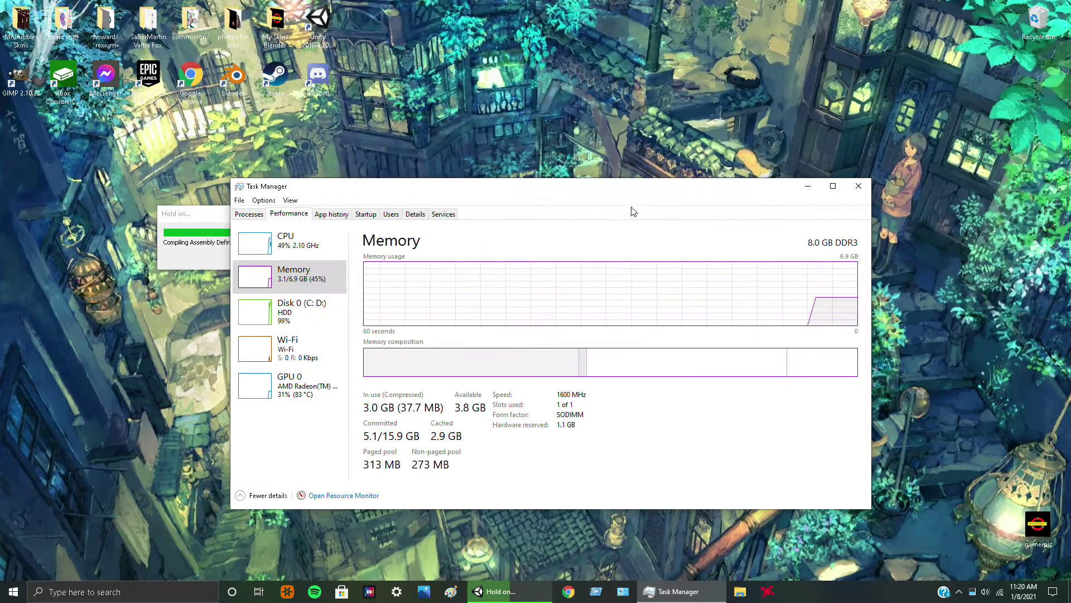
{"action": "left_click_drag", "start_coordinate": [633, 191], "coordinate": [634, 120]}
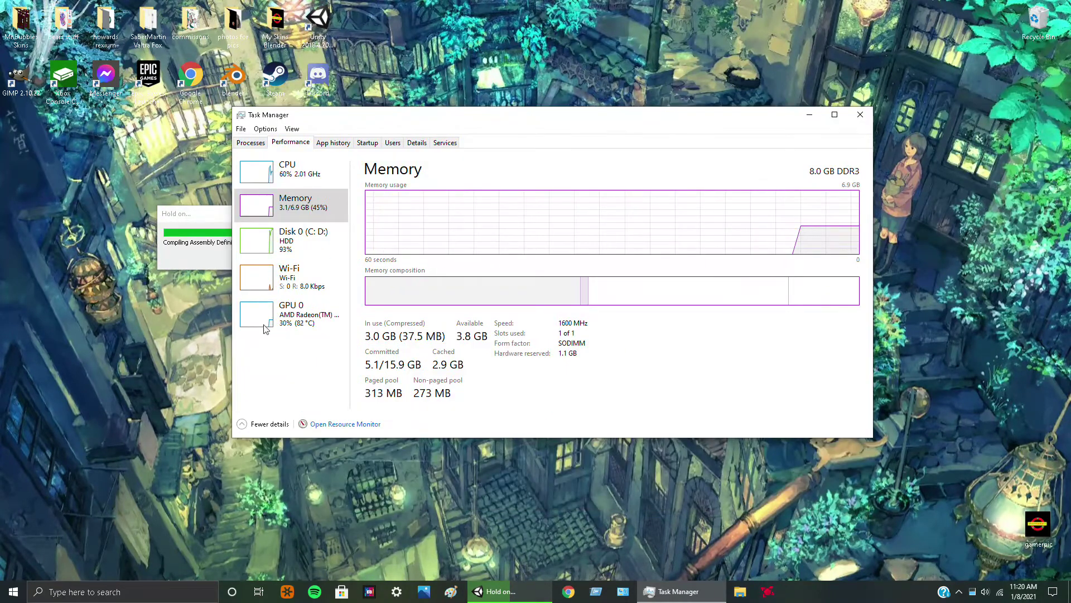
{"action": "left_click", "coordinate": [286, 315]}
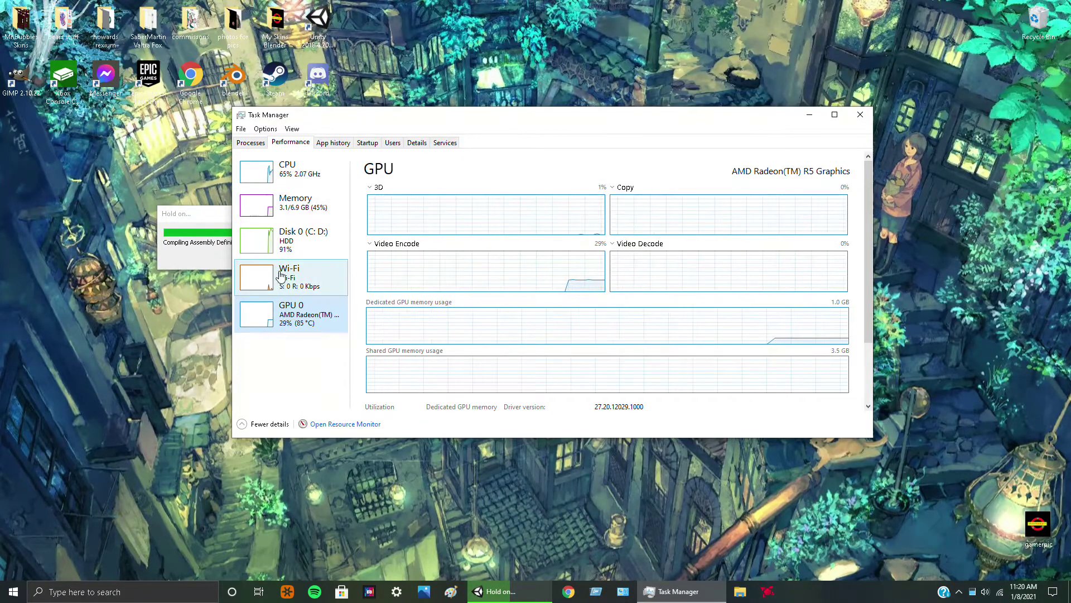
{"action": "left_click", "coordinate": [306, 168]}
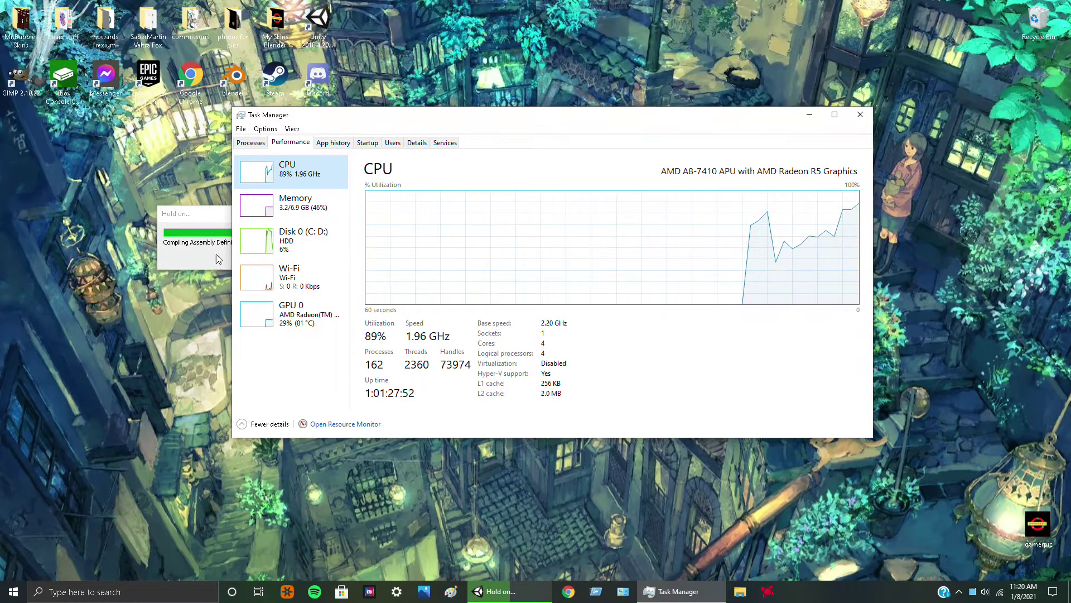
End the Xbox Game Bar background process and close Task Manager.
{"action": "left_click", "coordinate": [251, 143]}
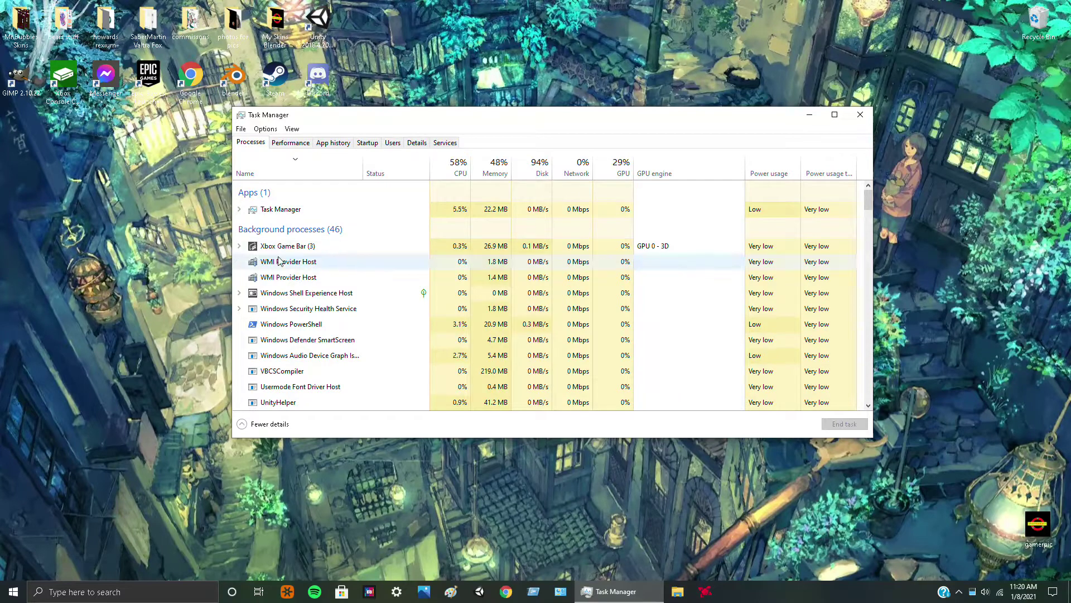
{"action": "right_click", "coordinate": [302, 248]}
{"action": "left_click", "coordinate": [363, 283]}
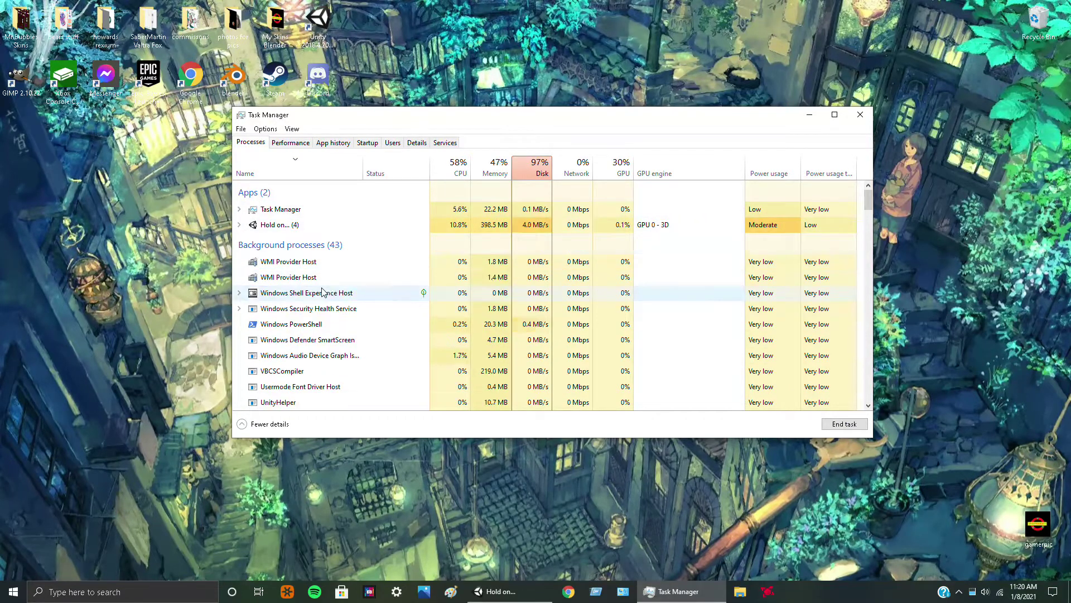
{"action": "left_click", "coordinate": [862, 116]}
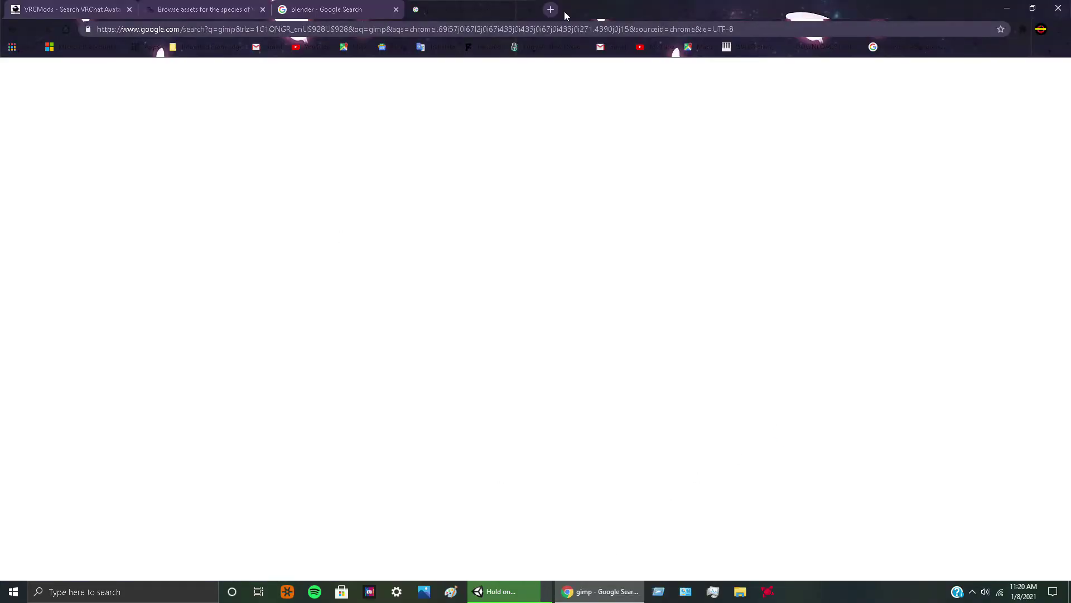
Open a new browser tab and close the gimp, blender, asset-browsing and VRCMods tabs.
{"action": "left_click", "coordinate": [551, 13]}
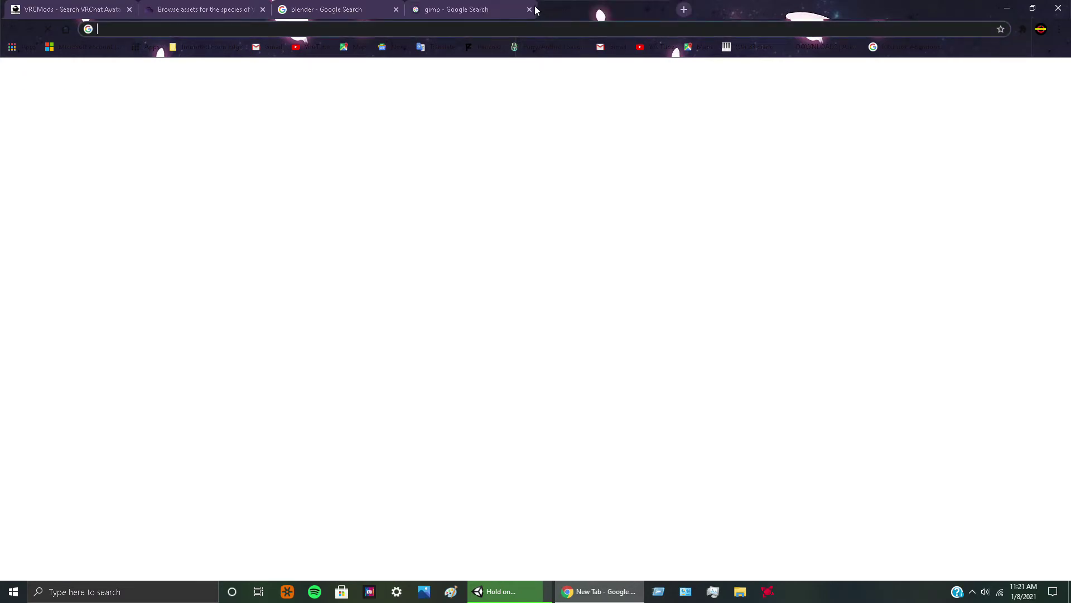
{"action": "left_click", "coordinate": [530, 10]}
{"action": "left_click", "coordinate": [396, 10]}
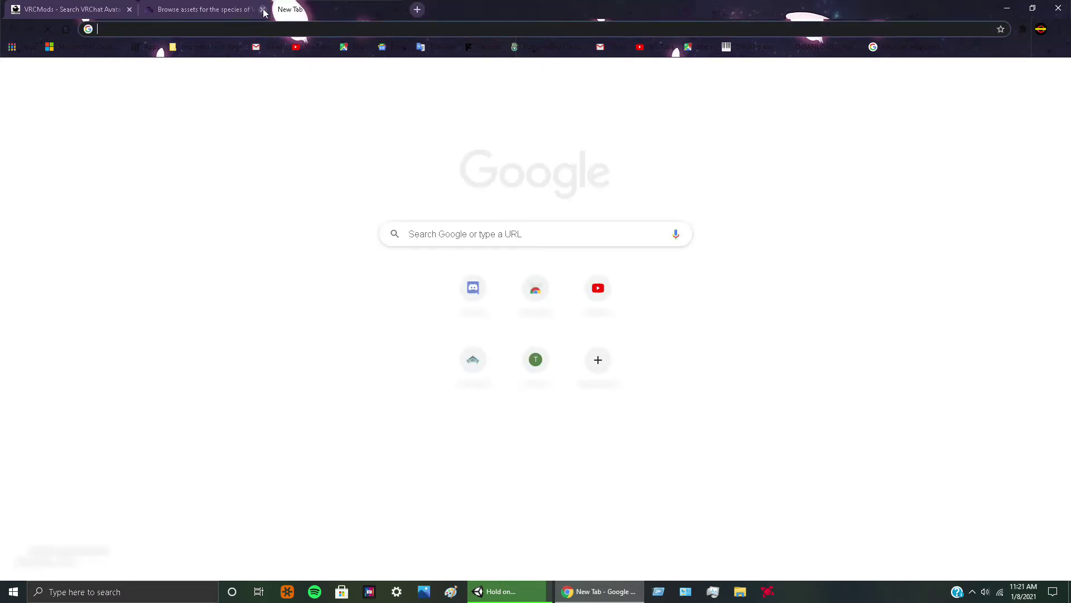
{"action": "left_click", "coordinate": [263, 10]}
{"action": "left_click", "coordinate": [129, 10]}
Search Google for vrchat.
{"action": "left_click", "coordinate": [514, 235]}
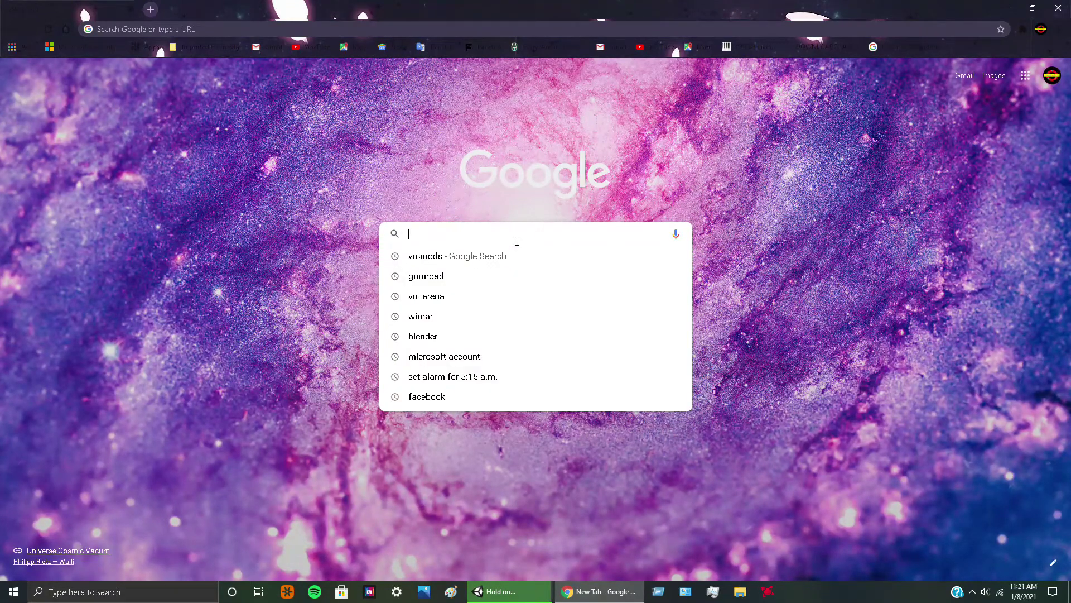
{"action": "type", "text": "vrcmods"}
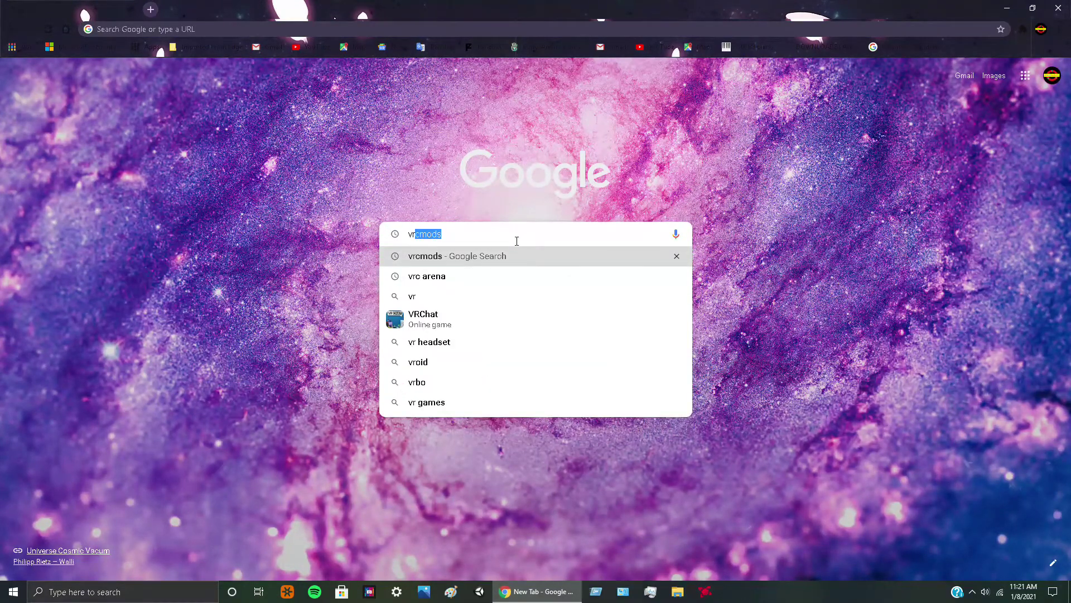
{"action": "key", "text": "Return"}
{"action": "key", "text": "BackSpace"}
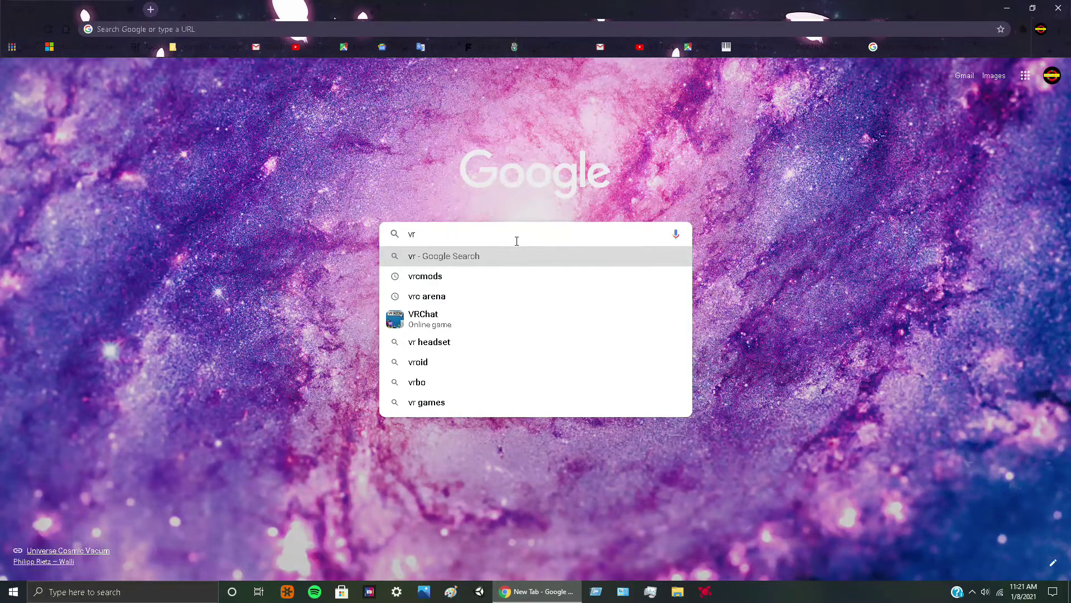
{"action": "type", "text": "chat"}
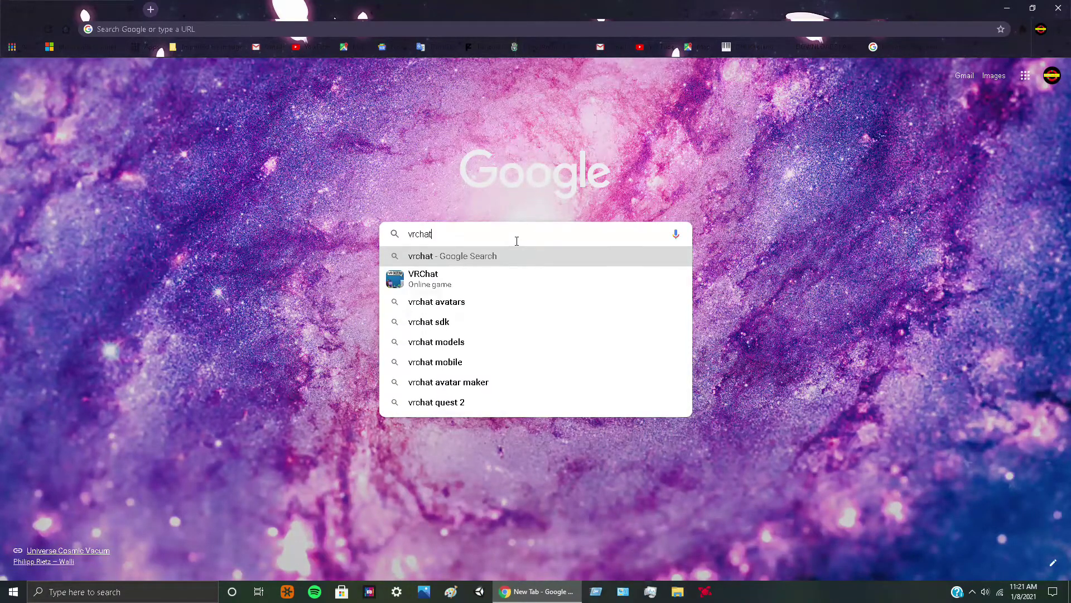
{"action": "key", "text": "Return"}
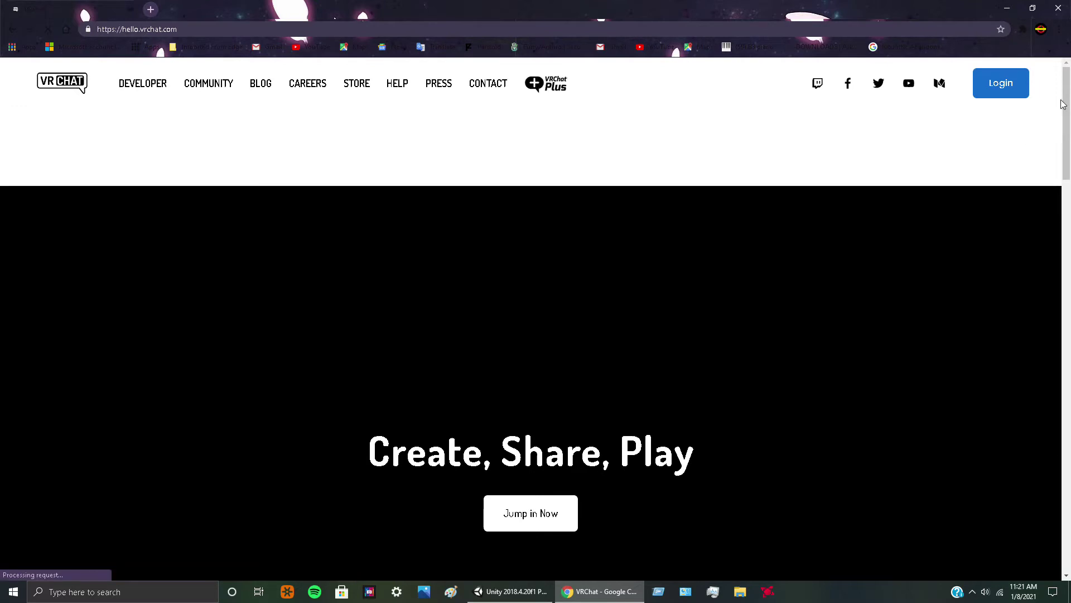
Log in to the VRChat website with the saved account credentials.
{"action": "left_click", "coordinate": [1004, 95]}
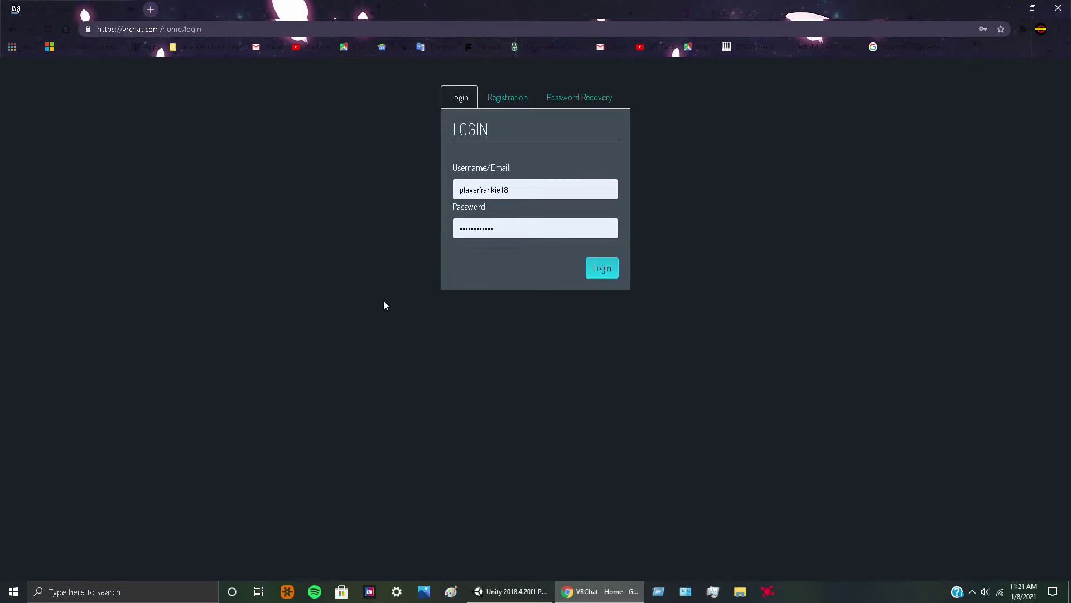
{"action": "left_click", "coordinate": [596, 270]}
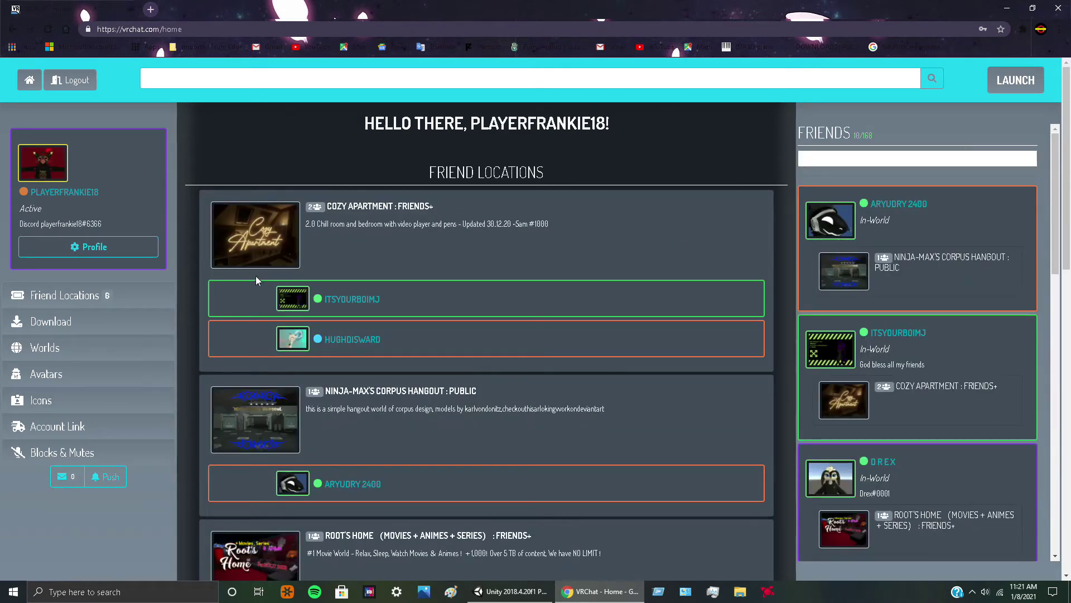
View the account's Avatars page and the Download page with the VRChat SDKs, closing the browser when done.
{"action": "left_click", "coordinate": [42, 374]}
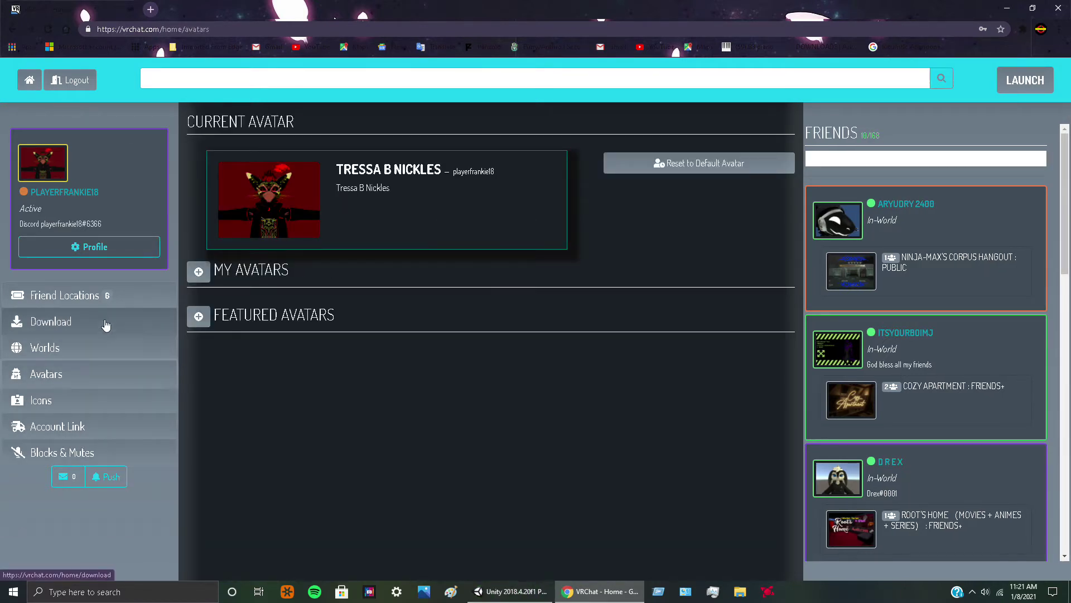
{"action": "left_click", "coordinate": [37, 322]}
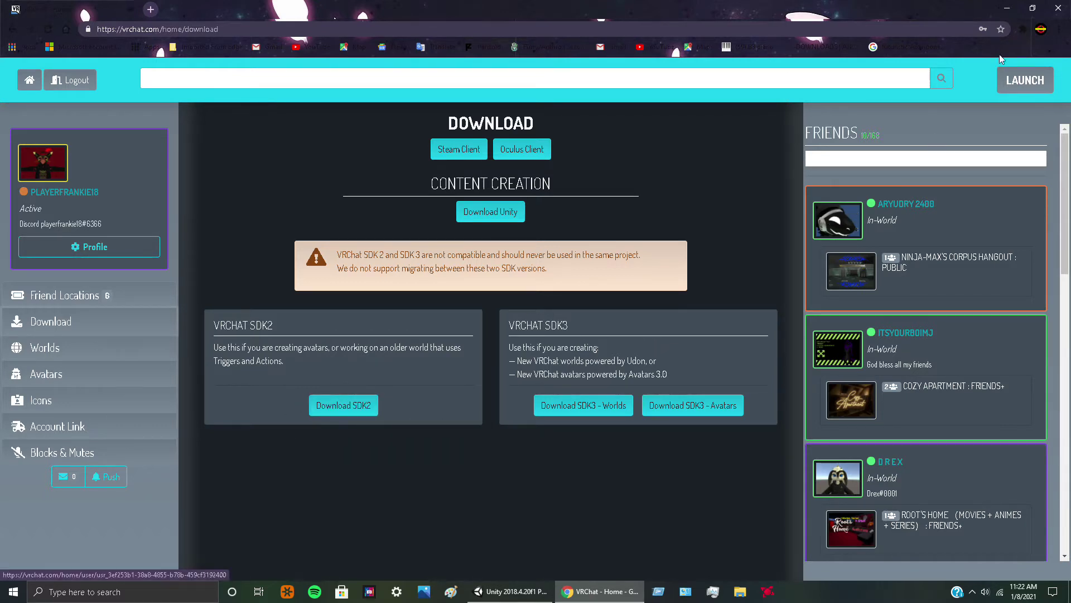
{"action": "left_click", "coordinate": [1058, 8]}
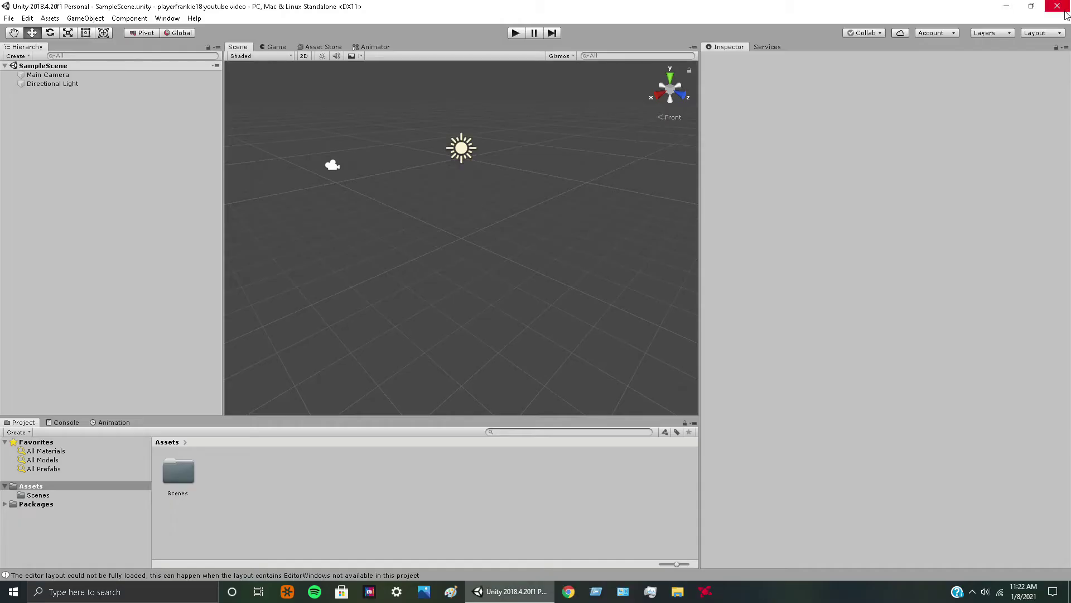
Start opening a file in Unity and browse to the "my unity crap" folder in Pictures.
{"action": "left_click", "coordinate": [9, 19]}
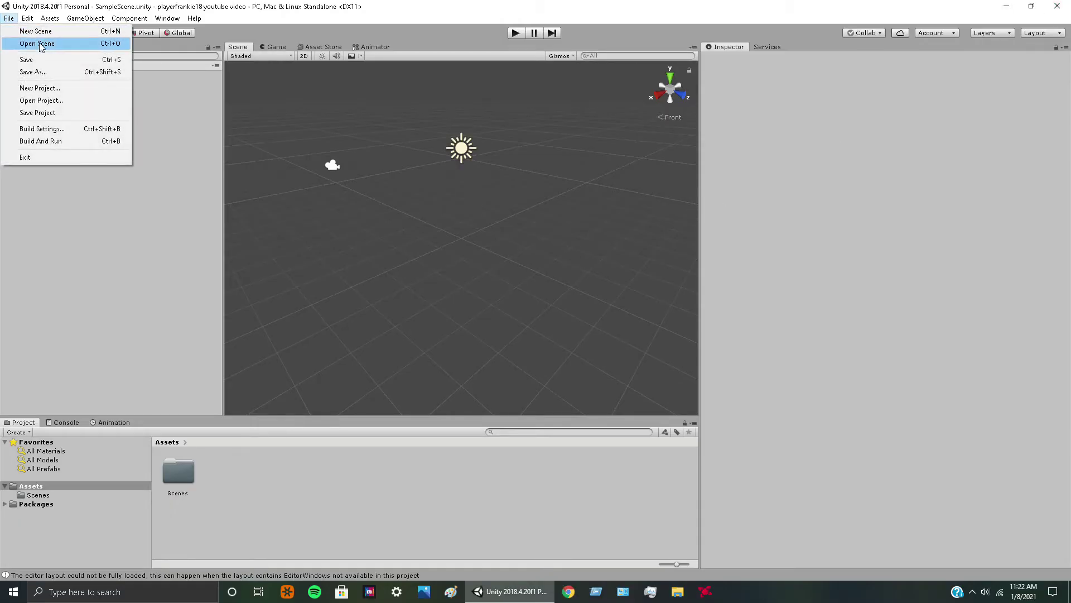
{"action": "left_click", "coordinate": [40, 44]}
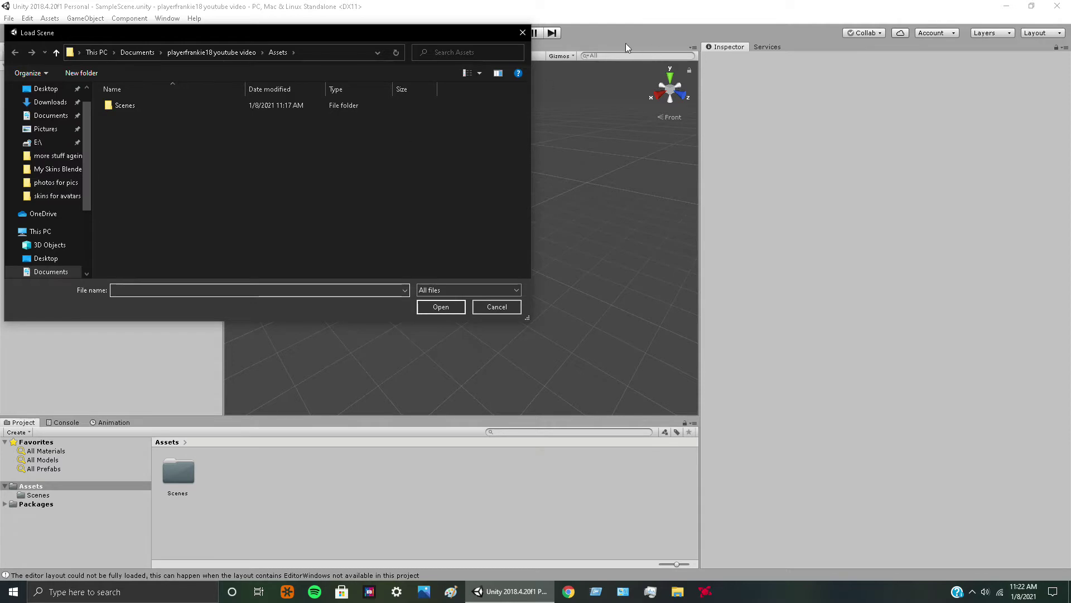
{"action": "scroll", "coordinate": [67, 229], "scroll_direction": "down", "scroll_amount": 1}
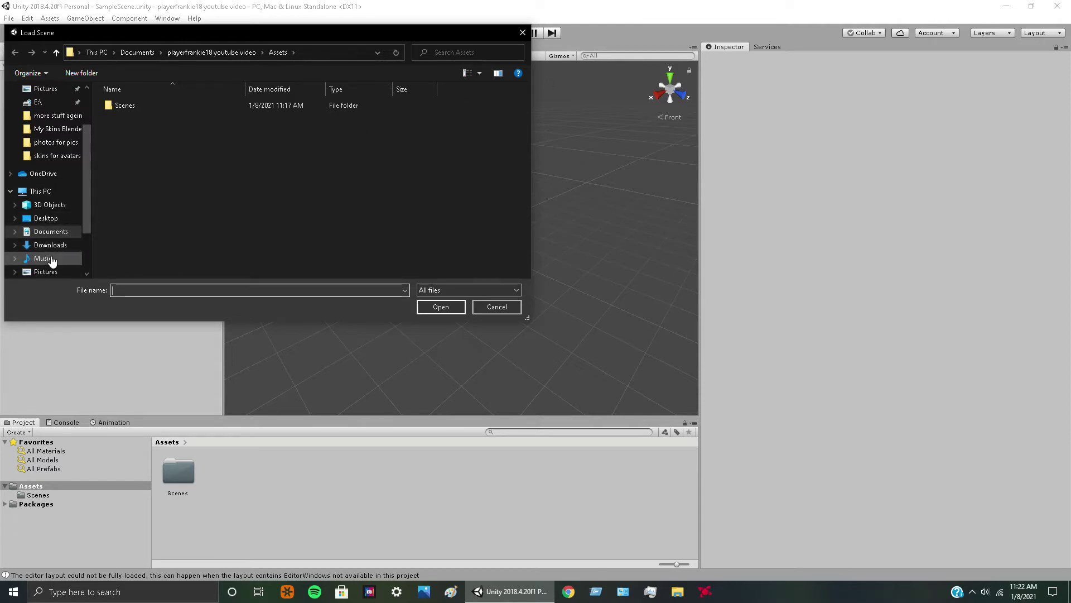
{"action": "scroll", "coordinate": [69, 234], "scroll_direction": "down", "scroll_amount": 1}
{"action": "left_click", "coordinate": [54, 245]}
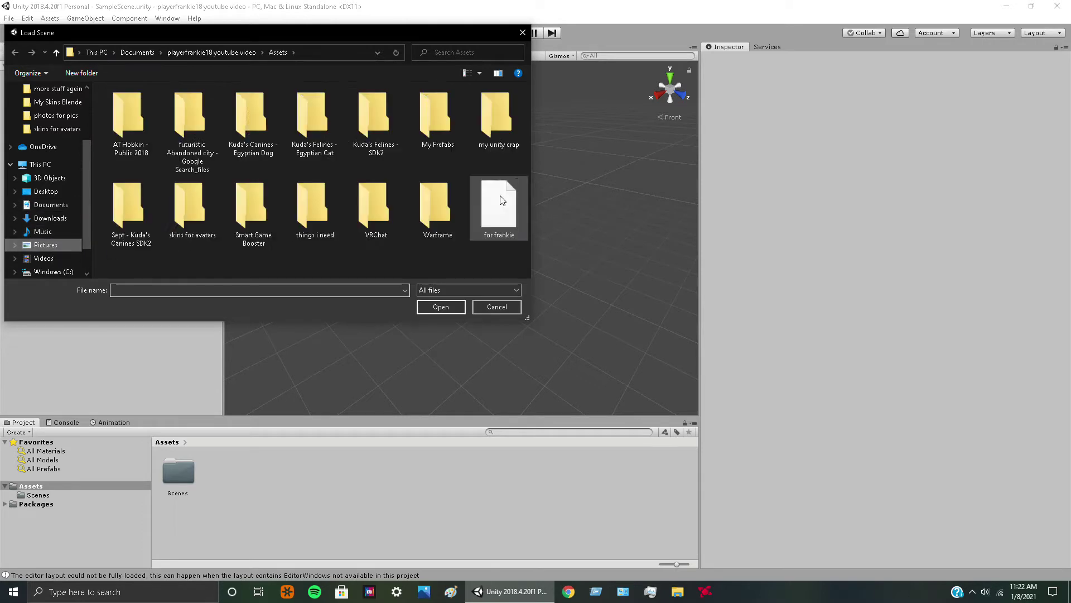
{"action": "left_click", "coordinate": [501, 142]}
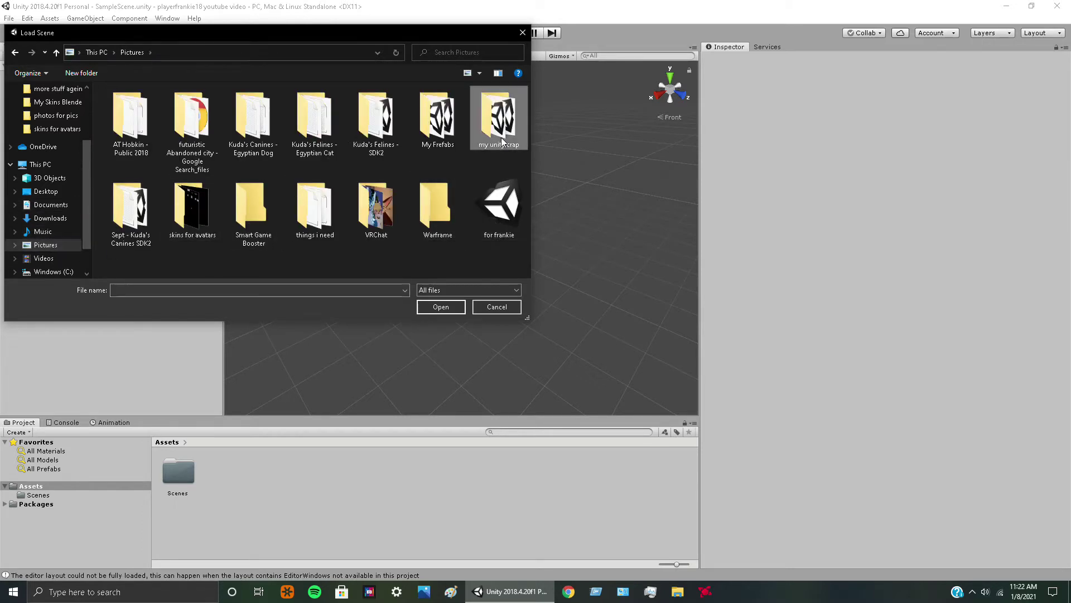
{"action": "key", "text": "Return"}
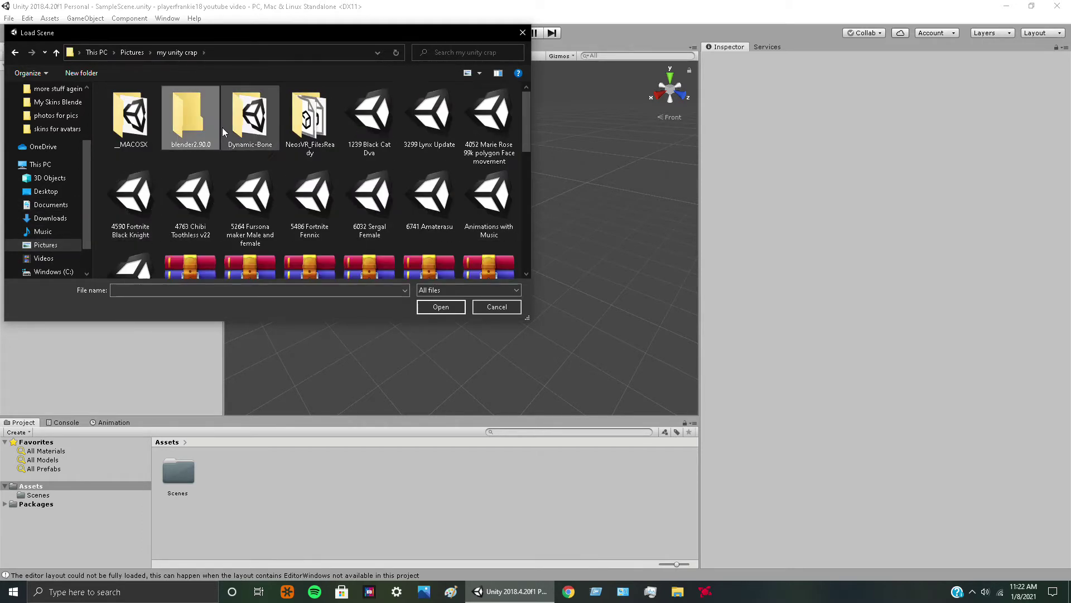
Open the Dynamic Bone package from the Dynamic-Bone folder and import all its contents into the project.
{"action": "double_click", "coordinate": [235, 122]}
{"action": "left_click", "coordinate": [131, 114]}
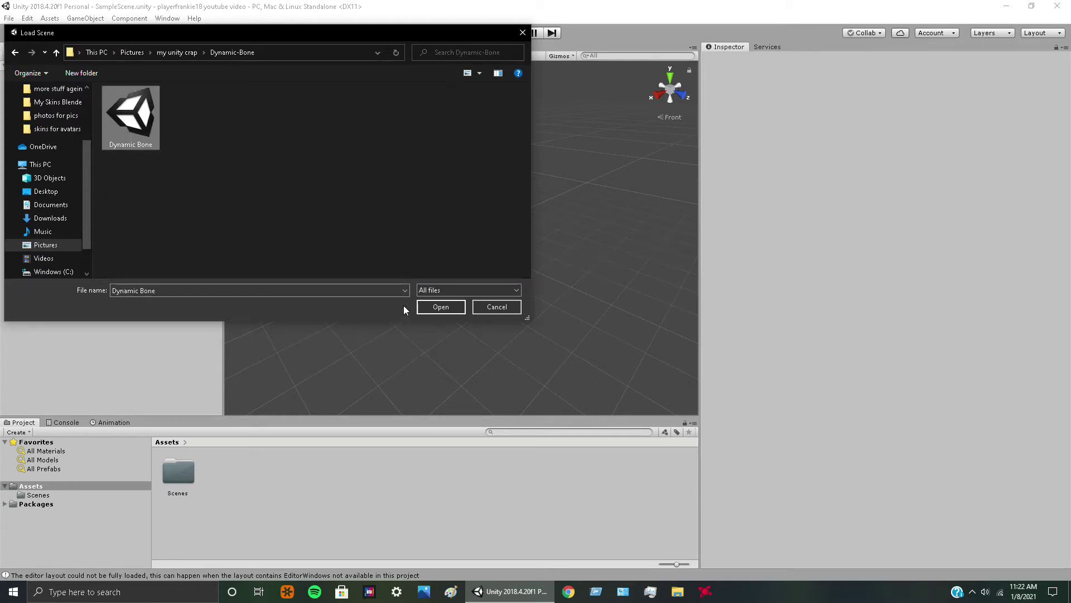
{"action": "left_click", "coordinate": [425, 307]}
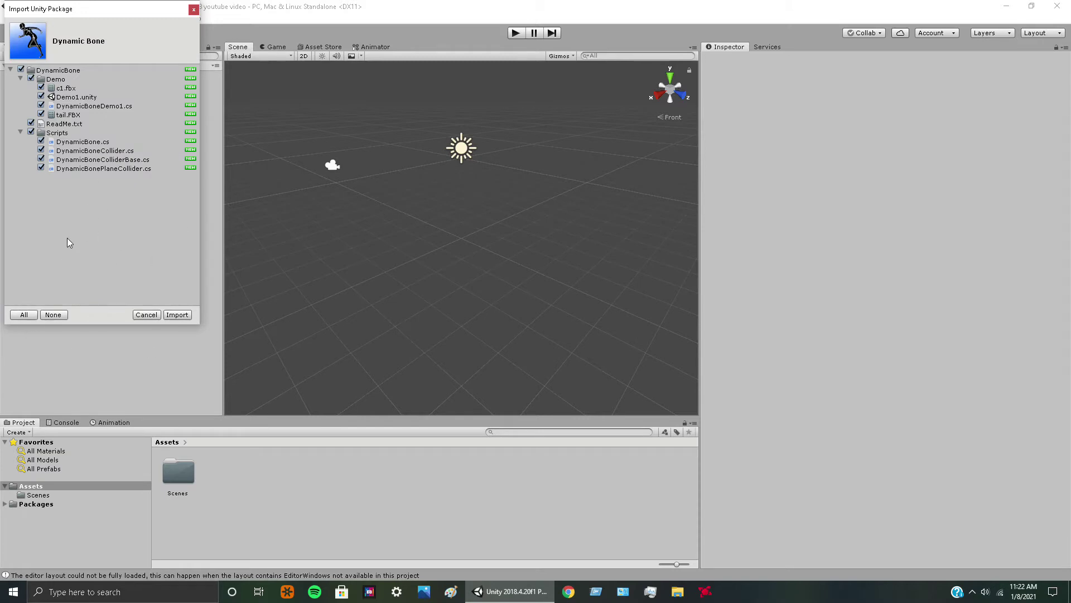
{"action": "left_click", "coordinate": [189, 316]}
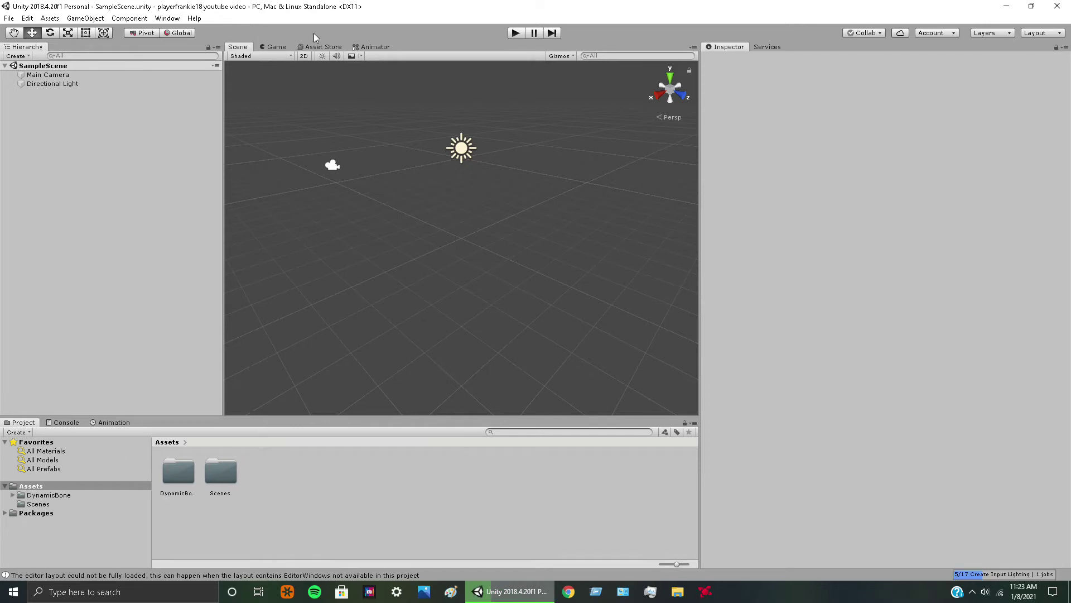
Open the VRCSDK2-2020.12.09.04.45_Public package from the Downloads folder for import.
{"action": "left_click", "coordinate": [11, 18]}
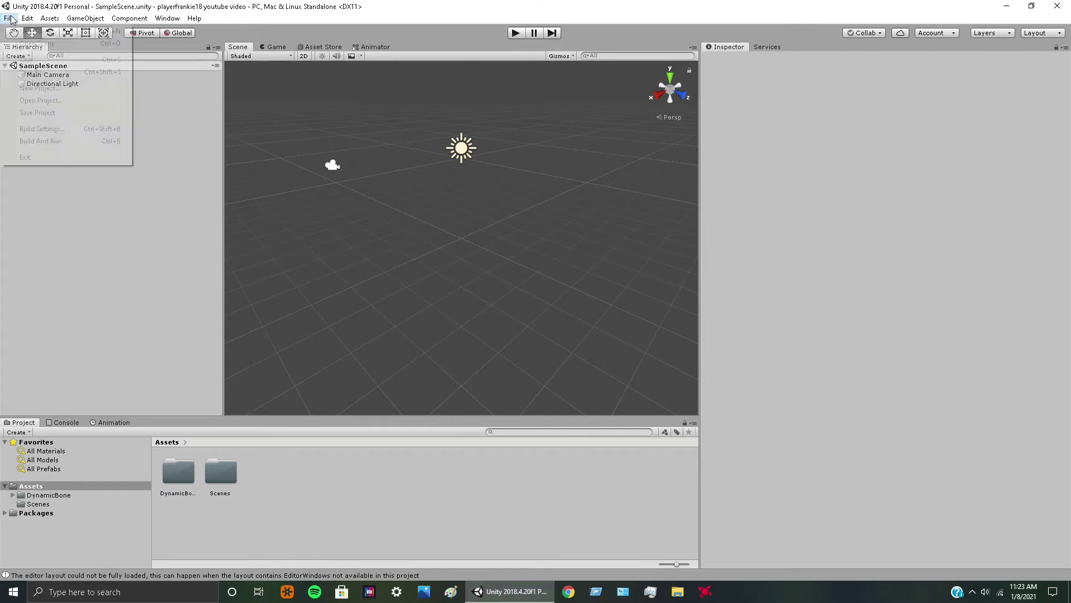
{"action": "left_click", "coordinate": [52, 45]}
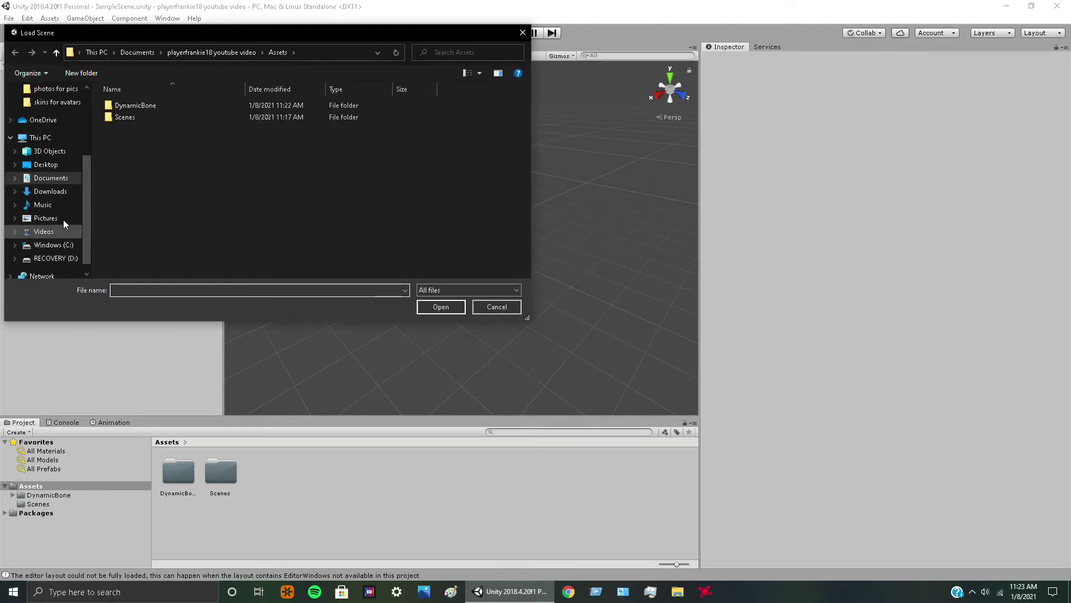
{"action": "left_click", "coordinate": [61, 195]}
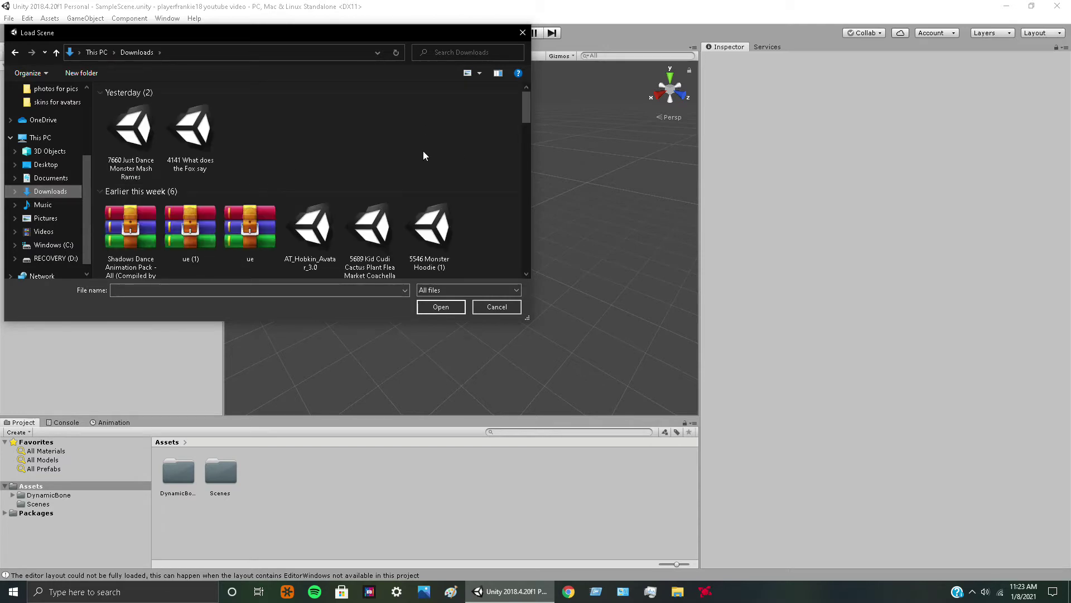
{"action": "scroll", "coordinate": [423, 156], "scroll_direction": "down", "scroll_amount": 5}
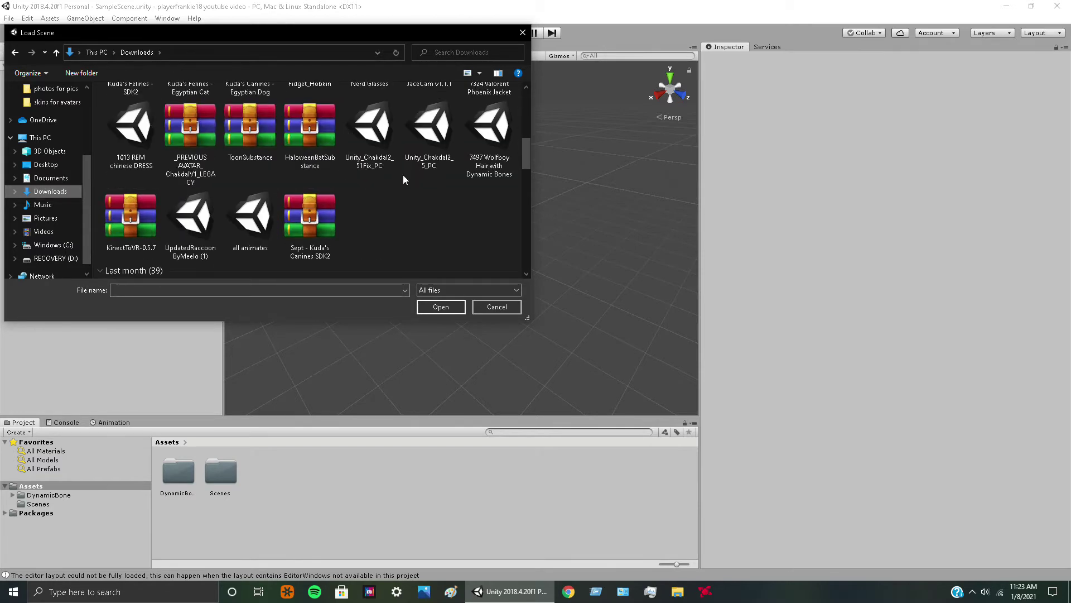
{"action": "scroll", "coordinate": [403, 184], "scroll_direction": "down", "scroll_amount": 2}
{"action": "scroll", "coordinate": [397, 194], "scroll_direction": "down", "scroll_amount": 3}
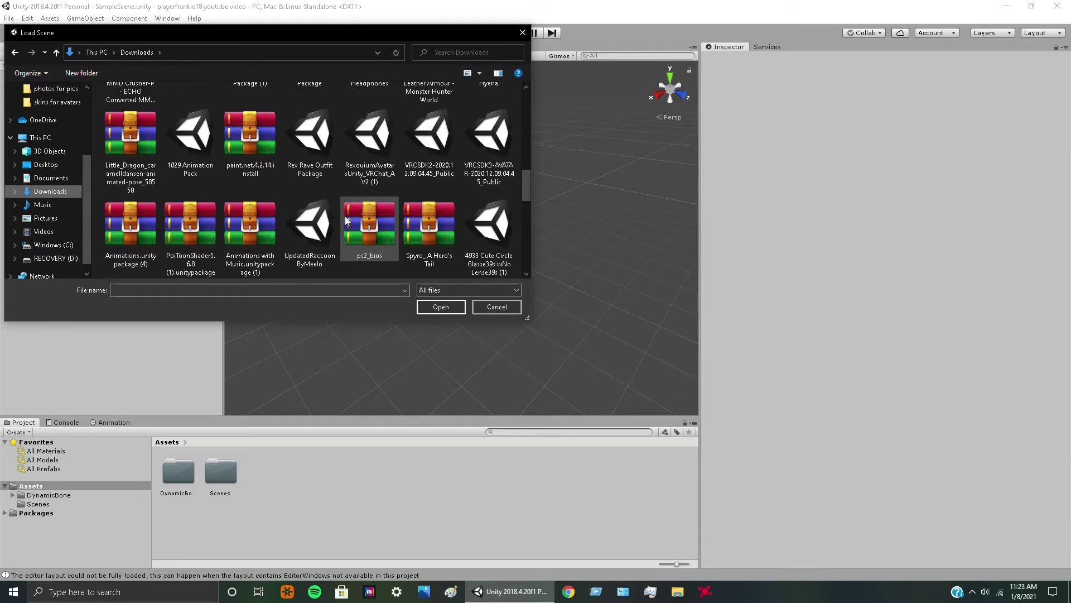
{"action": "left_click", "coordinate": [430, 158]}
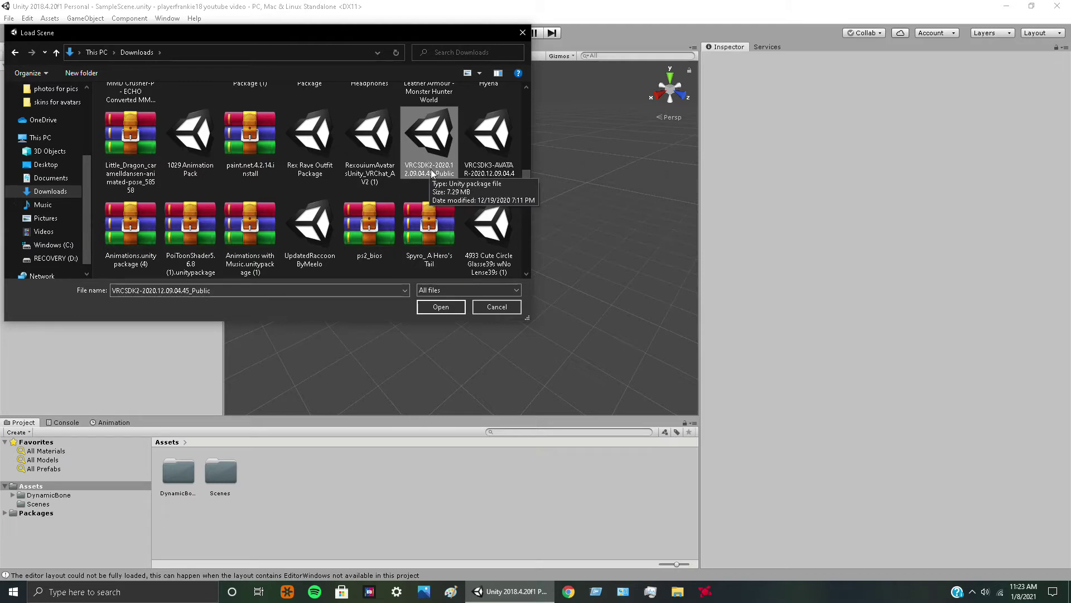
{"action": "left_click", "coordinate": [427, 308]}
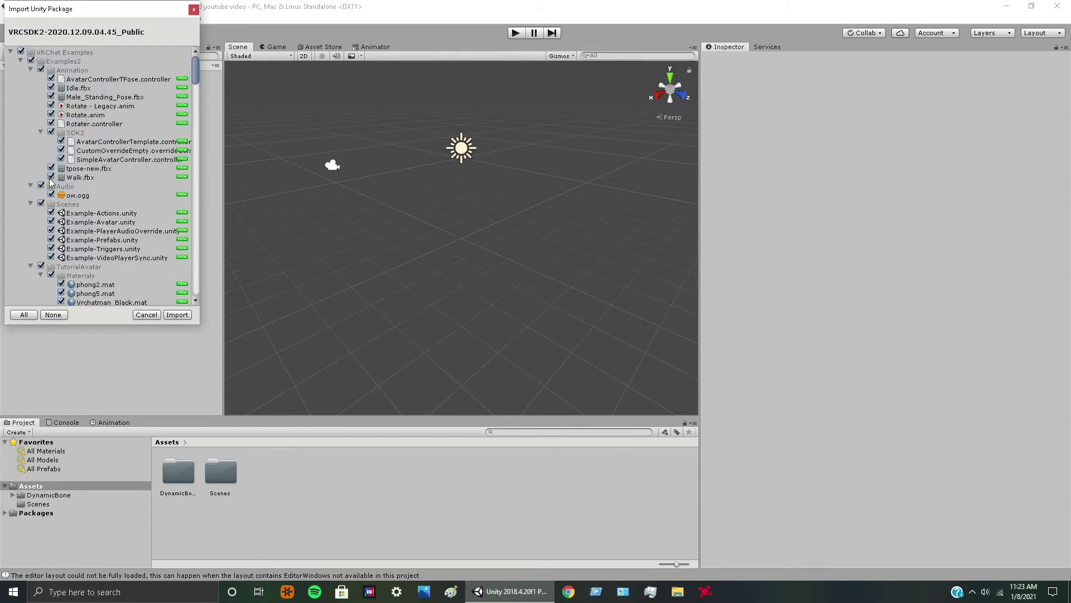
Review the VRCSDK2 package's file list and import all its contents into the project.
{"action": "scroll", "coordinate": [128, 191], "scroll_direction": "down", "scroll_amount": 15}
{"action": "scroll", "coordinate": [128, 192], "scroll_direction": "down", "scroll_amount": 20}
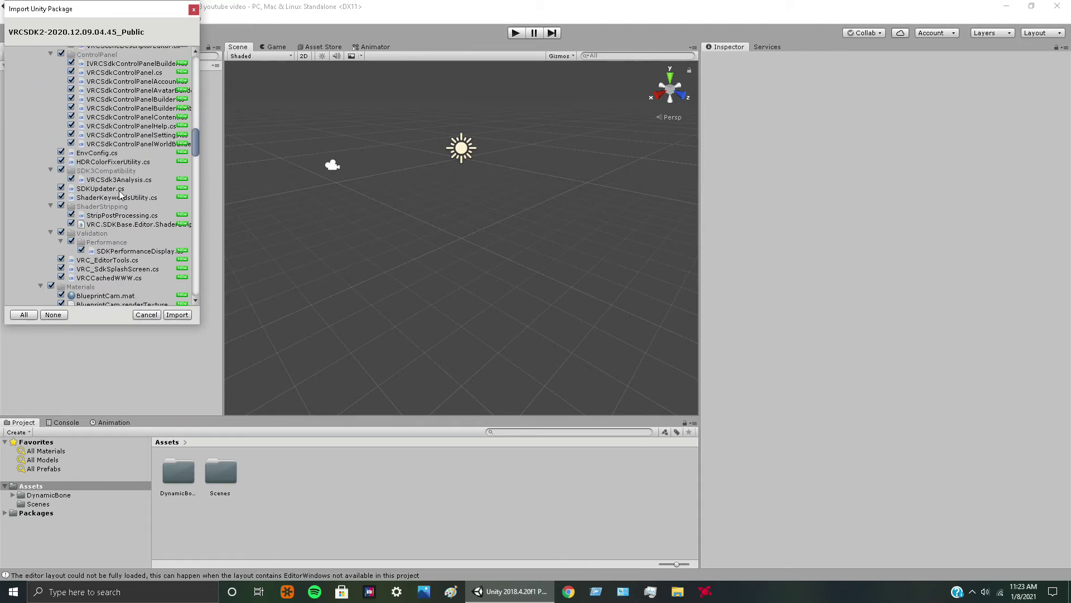
{"action": "scroll", "coordinate": [149, 252], "scroll_direction": "down", "scroll_amount": 20}
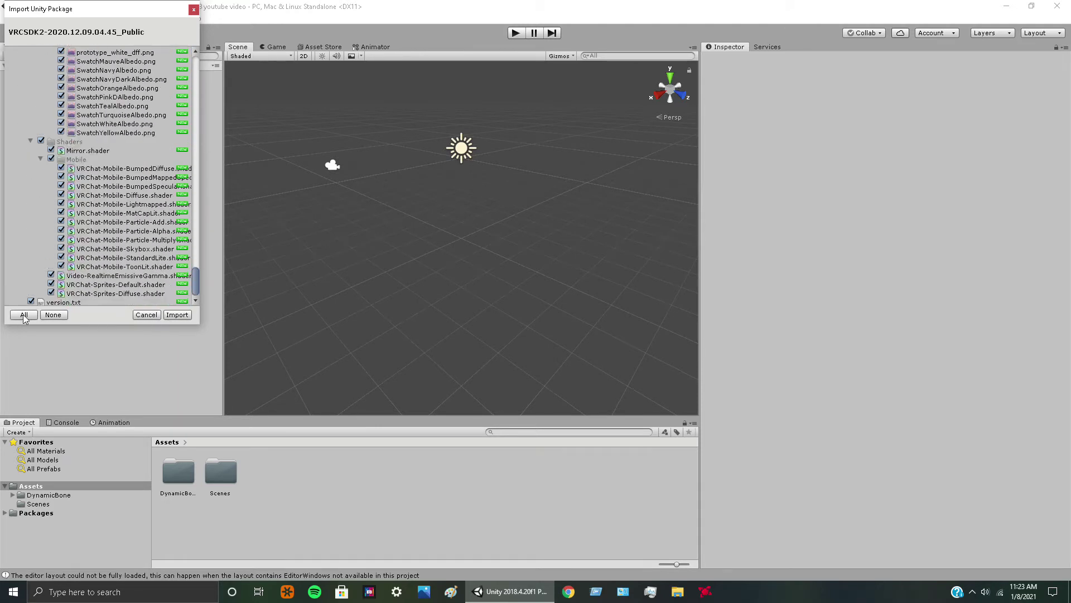
{"action": "left_click", "coordinate": [177, 315]}
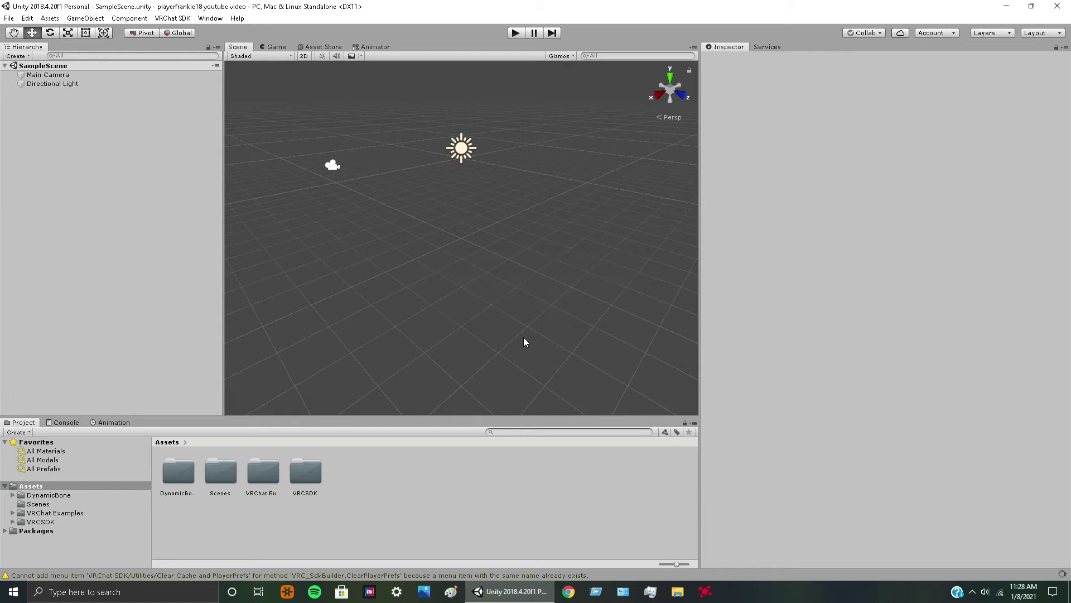
Open the NKD Protogen Unity Pack from the Downloads folder and import all its contents into the project.
{"action": "left_click", "coordinate": [10, 18]}
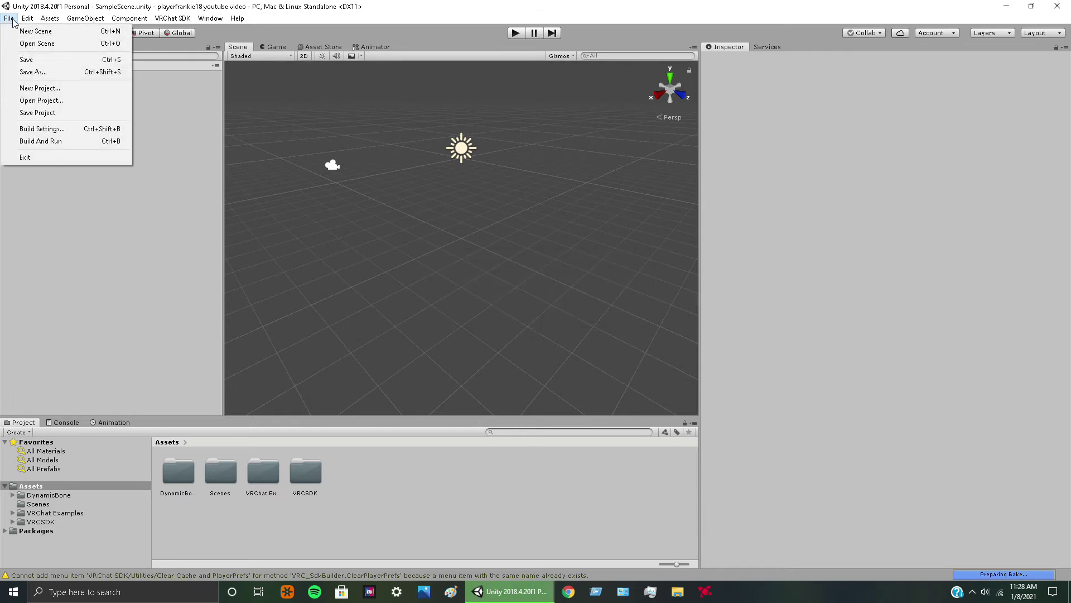
{"action": "left_click", "coordinate": [37, 44]}
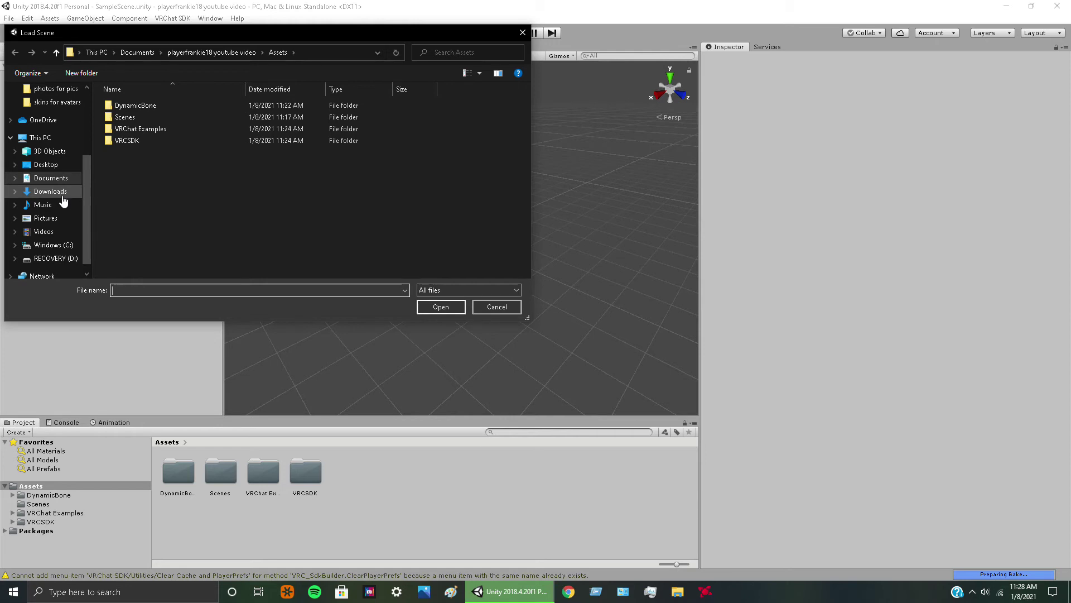
{"action": "left_click", "coordinate": [63, 197]}
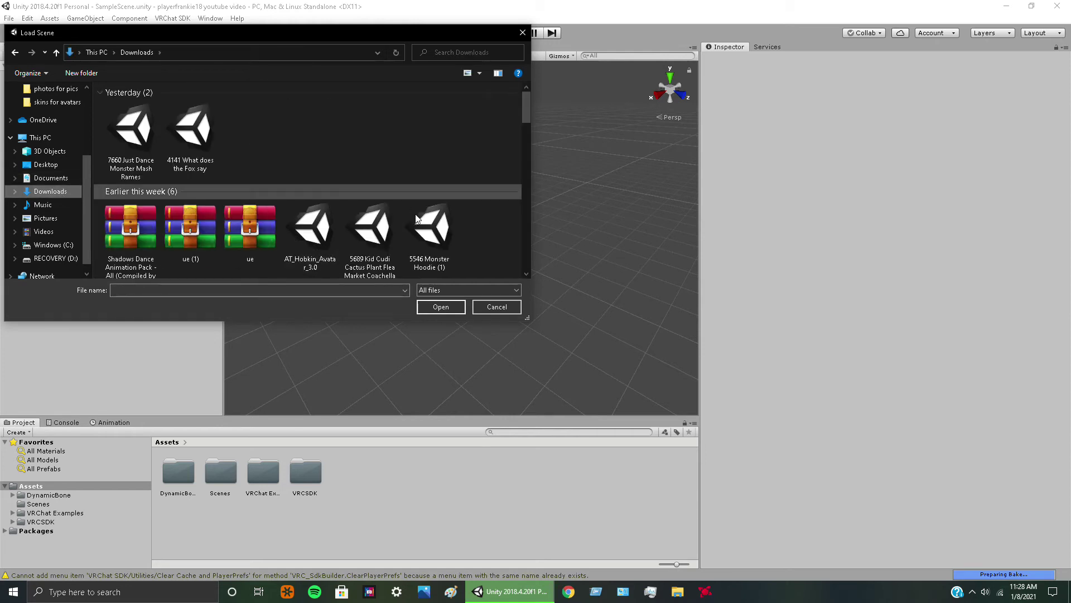
{"action": "scroll", "coordinate": [424, 221], "scroll_direction": "down", "scroll_amount": 3}
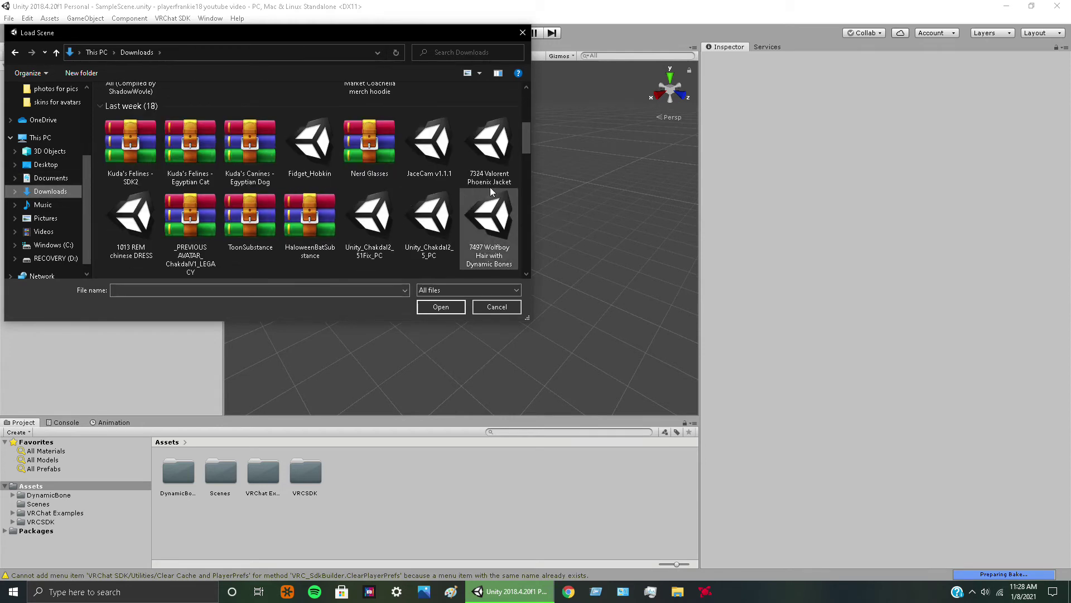
{"action": "scroll", "coordinate": [480, 190], "scroll_direction": "down", "scroll_amount": 3}
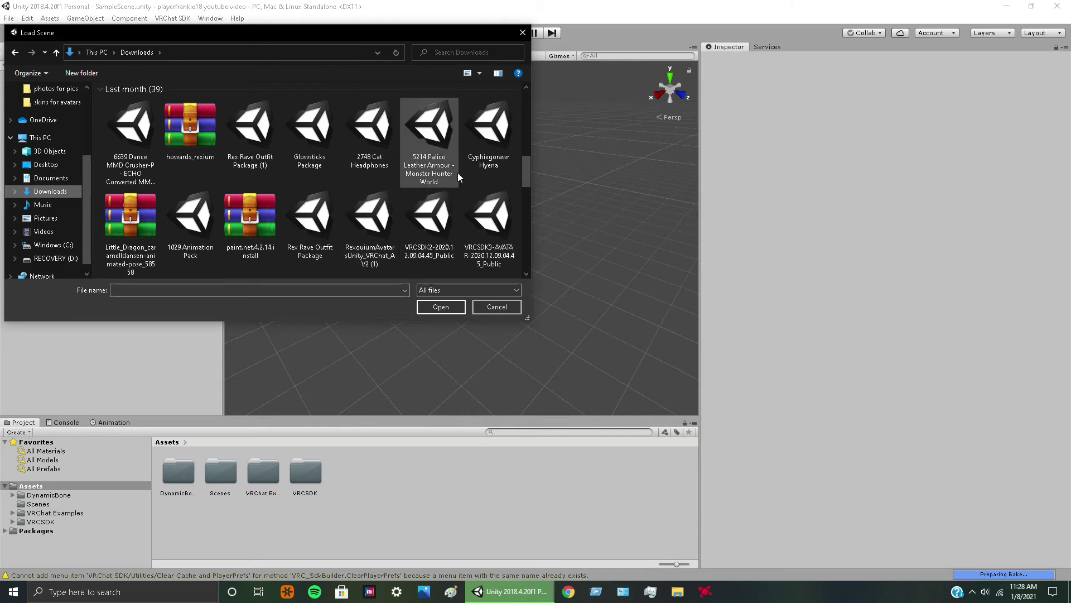
{"action": "scroll", "coordinate": [458, 178], "scroll_direction": "down", "scroll_amount": 1}
{"action": "scroll", "coordinate": [453, 215], "scroll_direction": "down", "scroll_amount": 2}
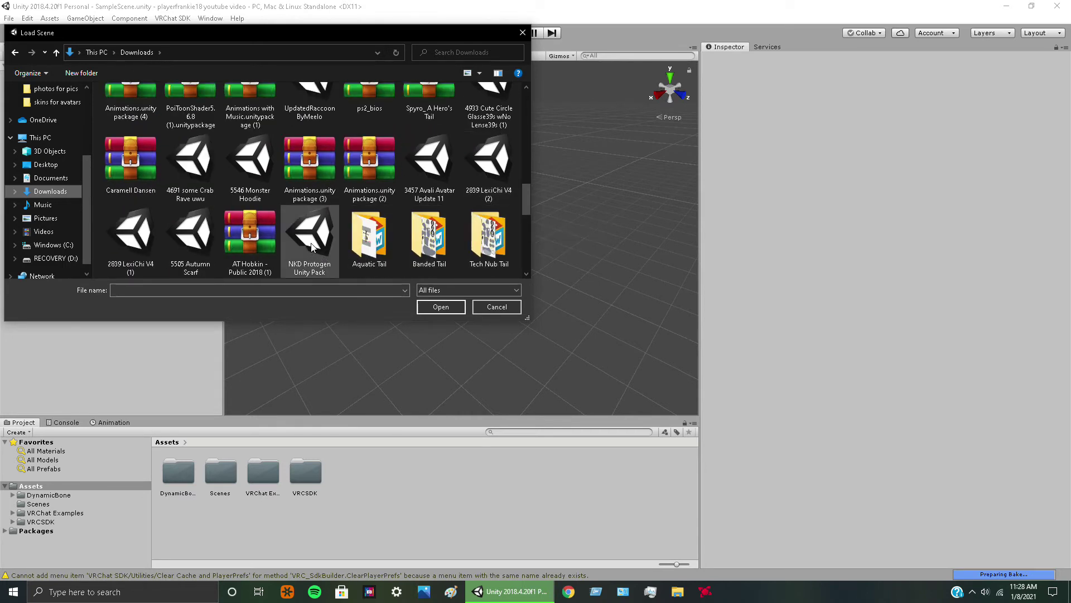
{"action": "scroll", "coordinate": [311, 245], "scroll_direction": "down", "scroll_amount": 1}
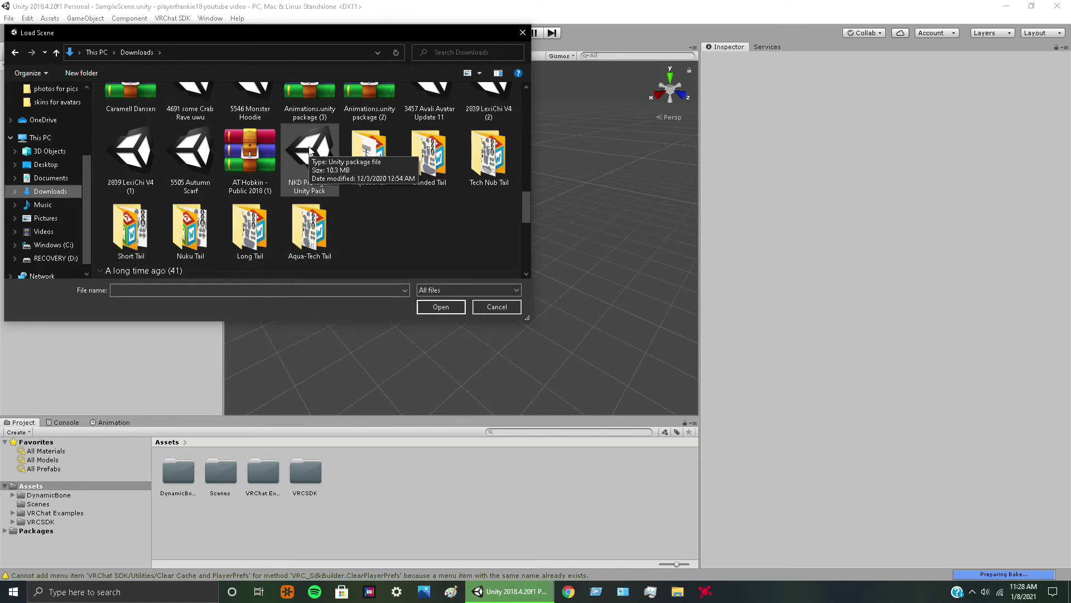
{"action": "left_click", "coordinate": [319, 186]}
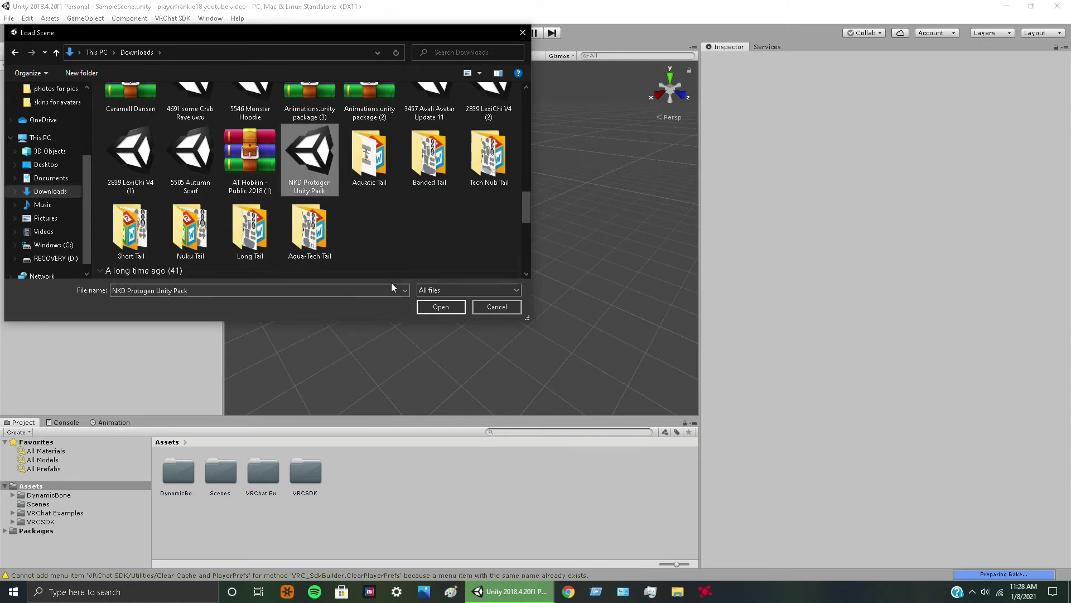
{"action": "left_click", "coordinate": [440, 306]}
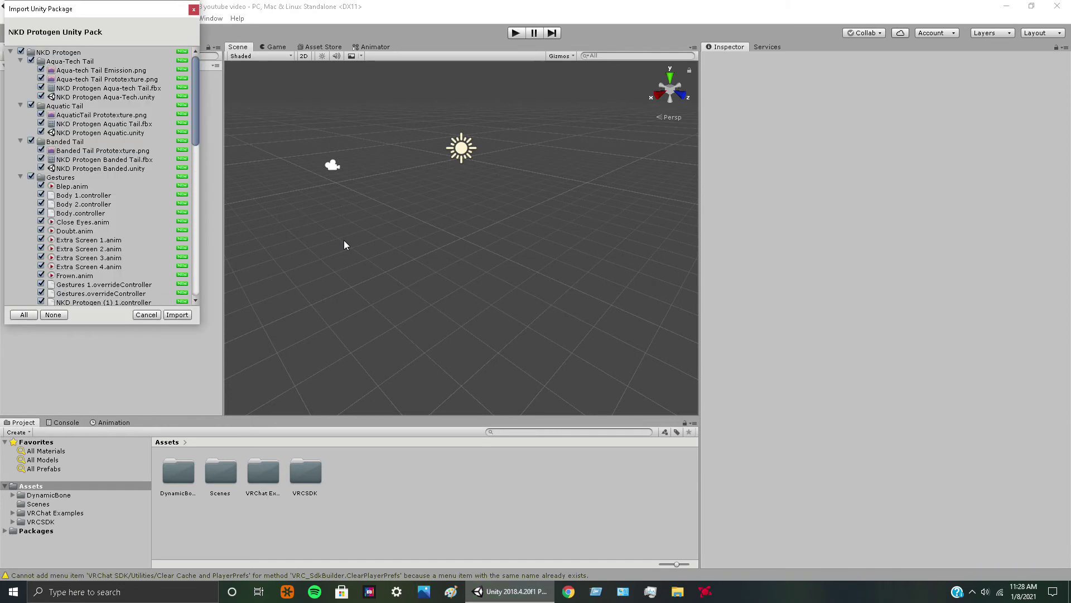
{"action": "left_click", "coordinate": [179, 316]}
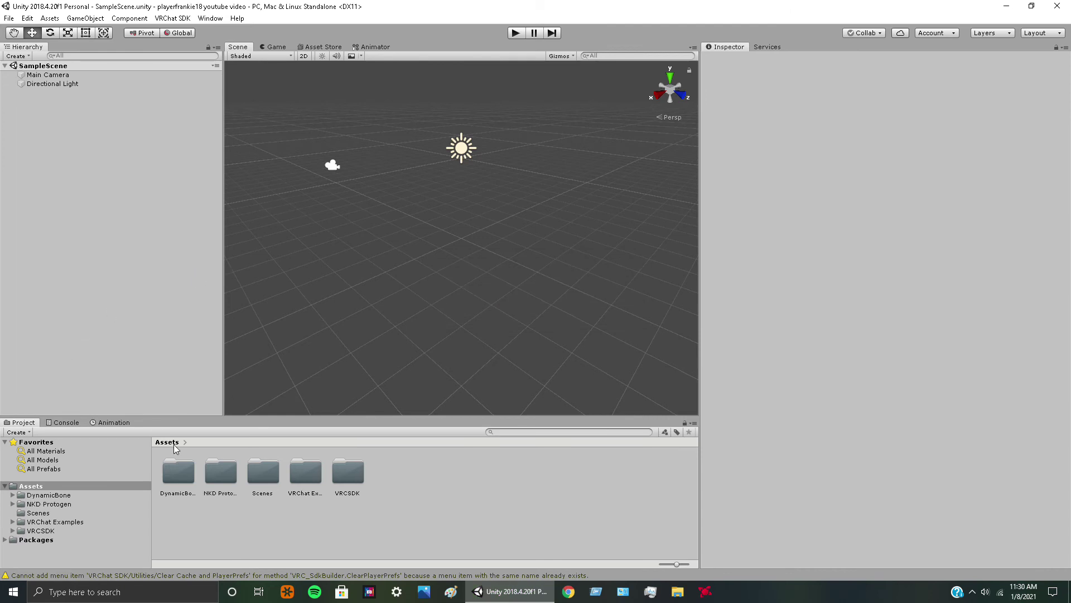
Open the NKD Protogen Standard scene from the imported NKD Protogen folder.
{"action": "left_click", "coordinate": [218, 482]}
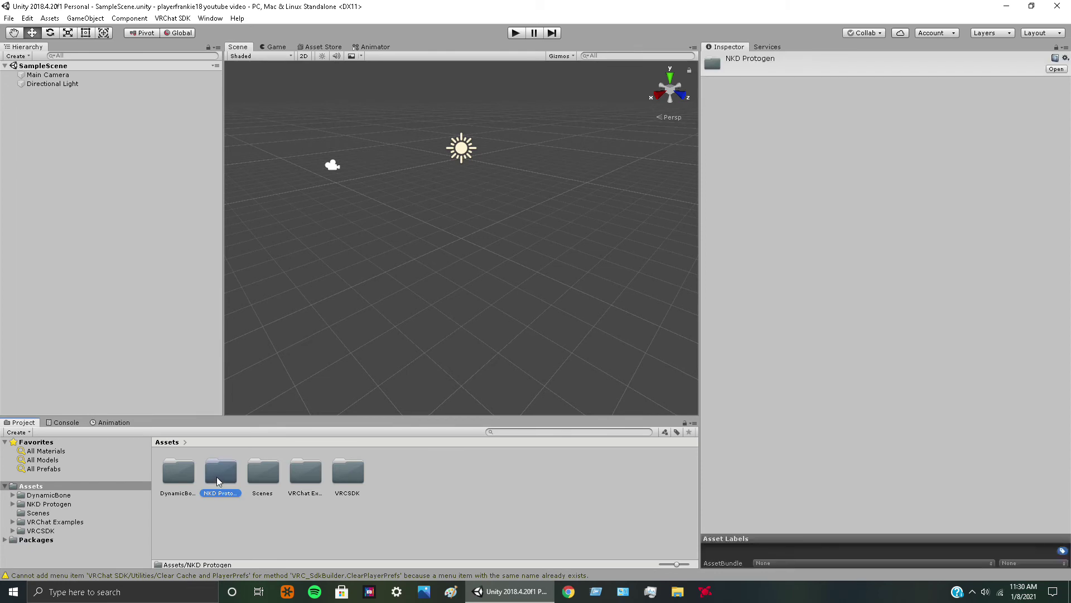
{"action": "double_click", "coordinate": [218, 481]}
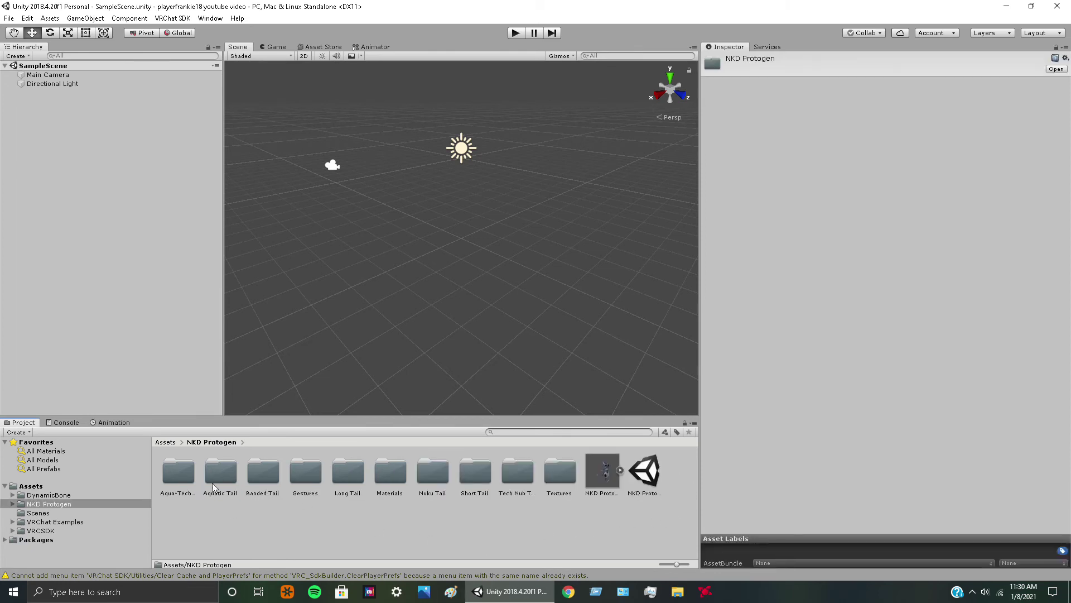
{"action": "double_click", "coordinate": [647, 474]}
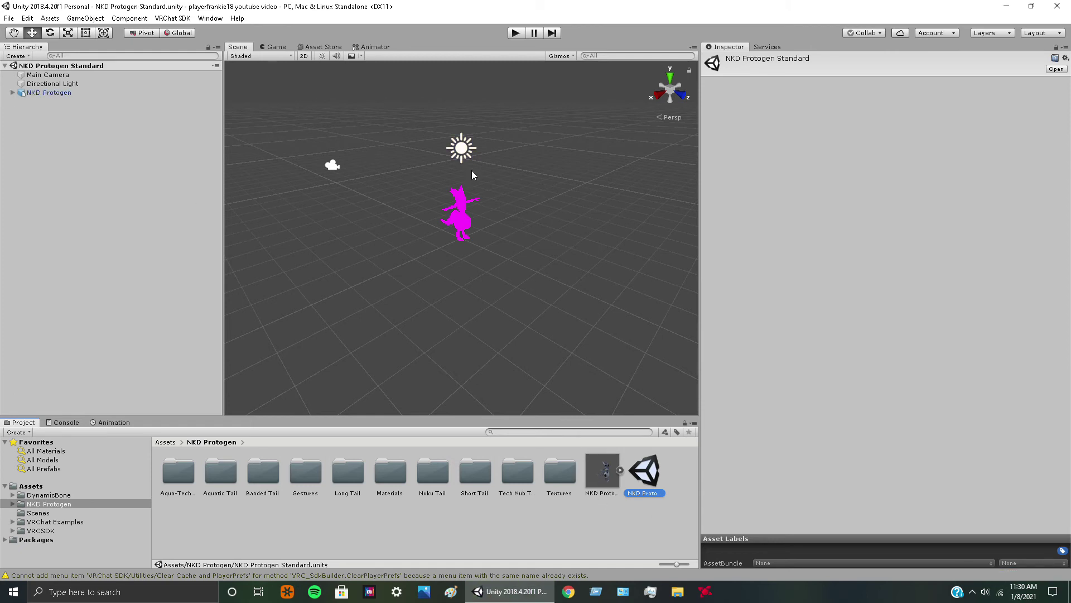
{"action": "scroll", "coordinate": [485, 174], "scroll_direction": "up", "scroll_amount": 5}
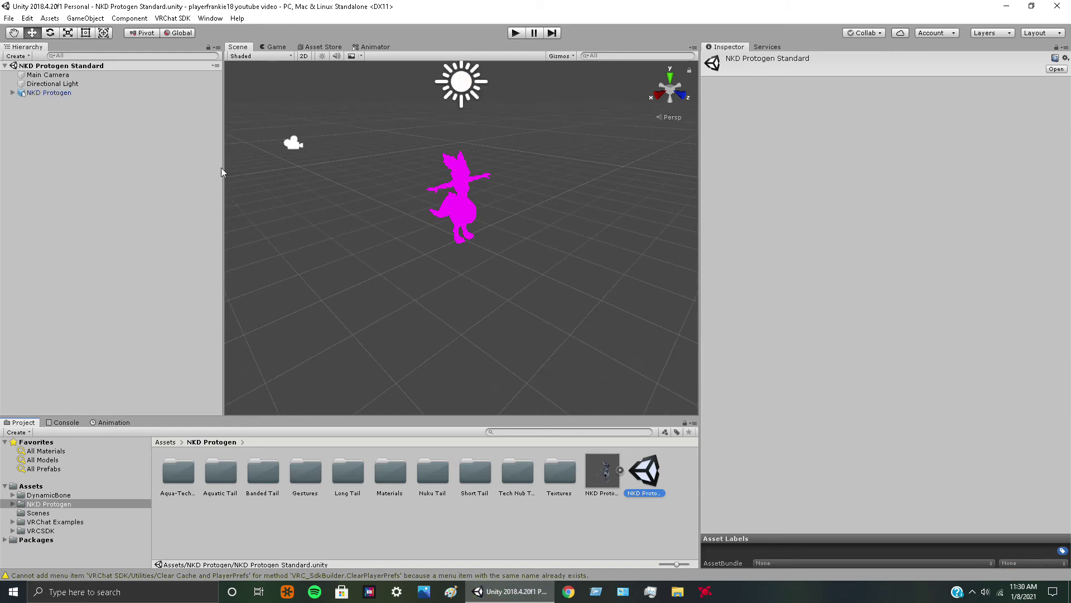
{"action": "right_click_drag", "start_coordinate": [574, 162], "coordinate": [585, 196]}
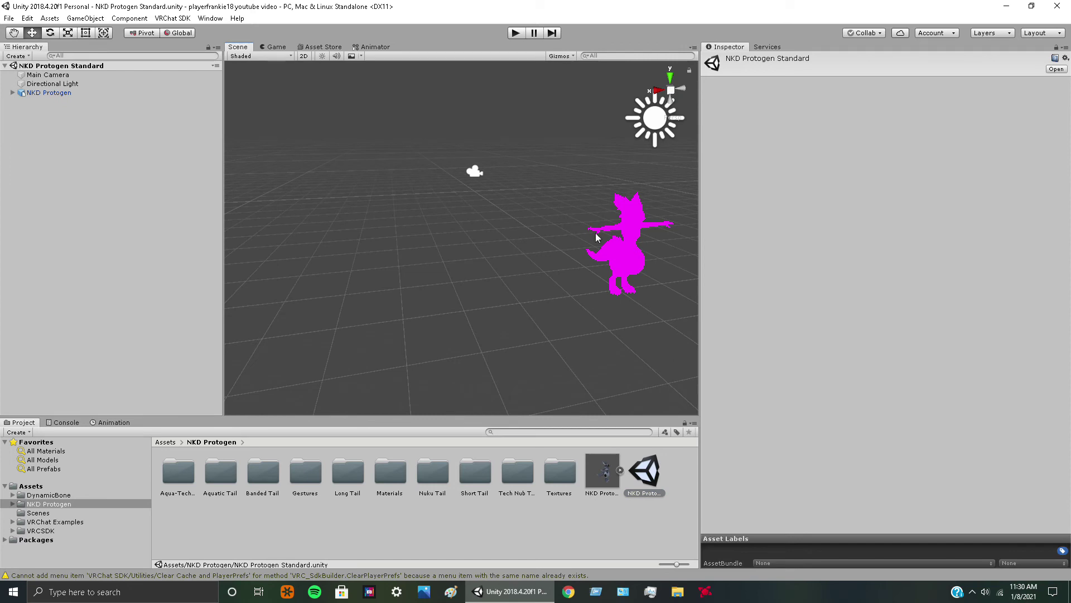
Change the shader of the Body material in NKD Protogen's Materials folder to VRChat/Mobile/Standard Lite.
{"action": "double_click", "coordinate": [400, 478]}
{"action": "left_click", "coordinate": [500, 475]}
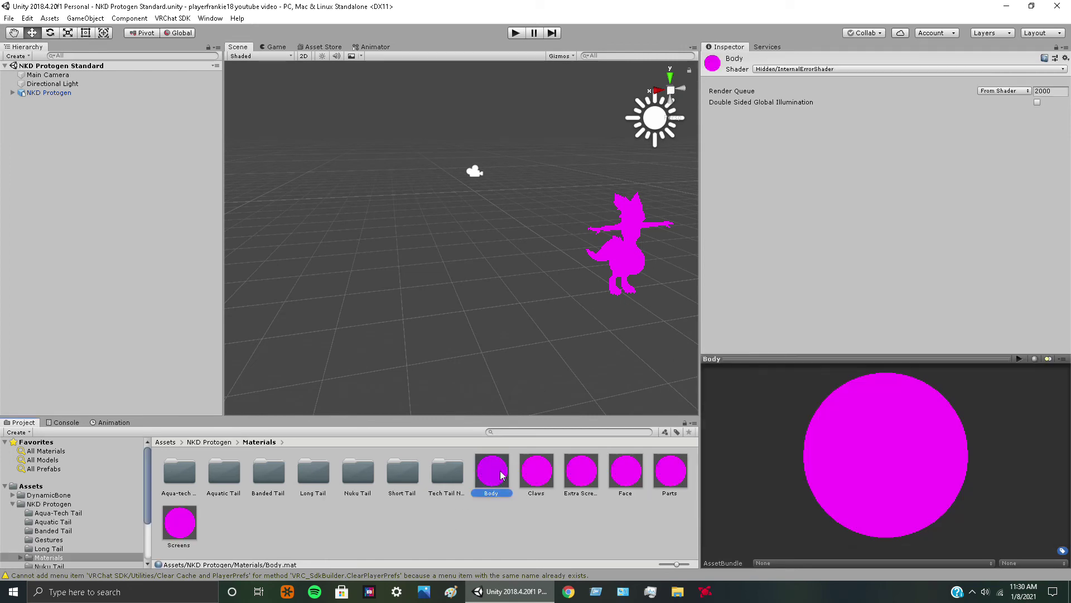
{"action": "left_click", "coordinate": [835, 68]}
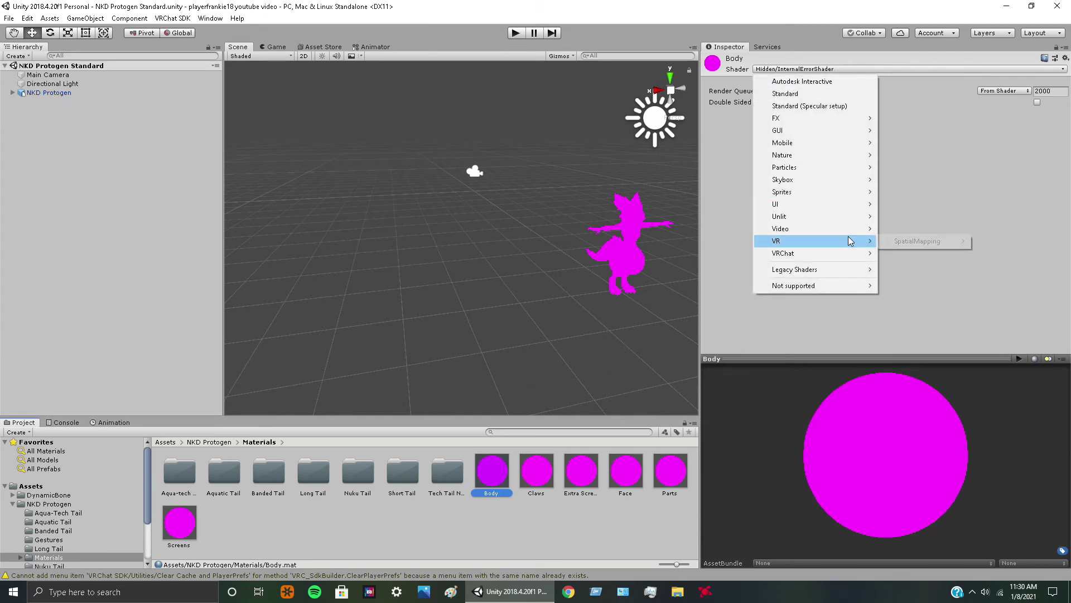
{"action": "mouse_move", "coordinate": [852, 251]}
{"action": "mouse_move", "coordinate": [903, 254]}
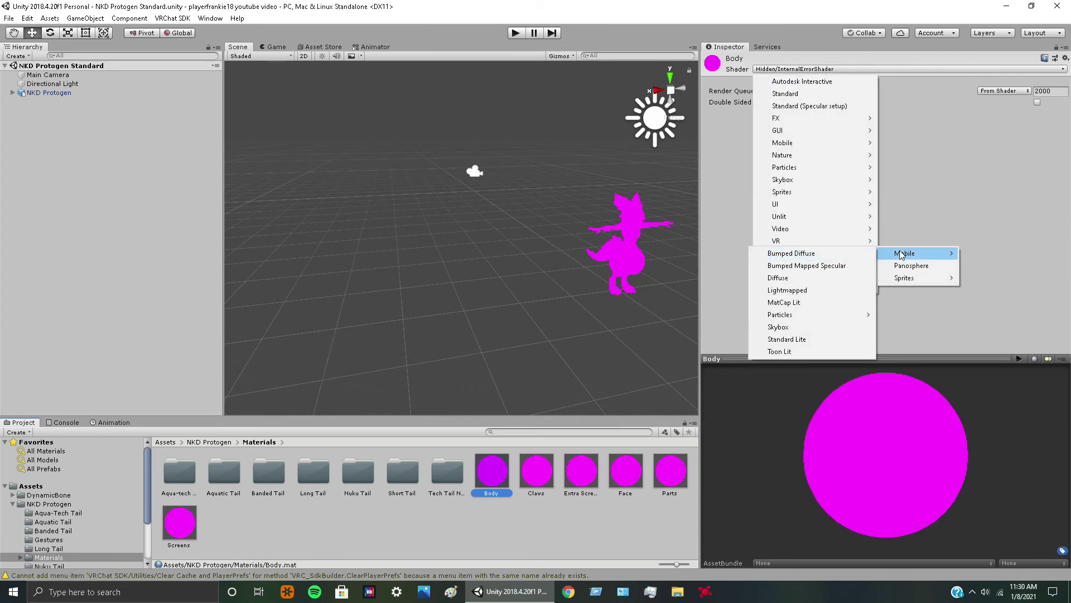
{"action": "left_click", "coordinate": [833, 339]}
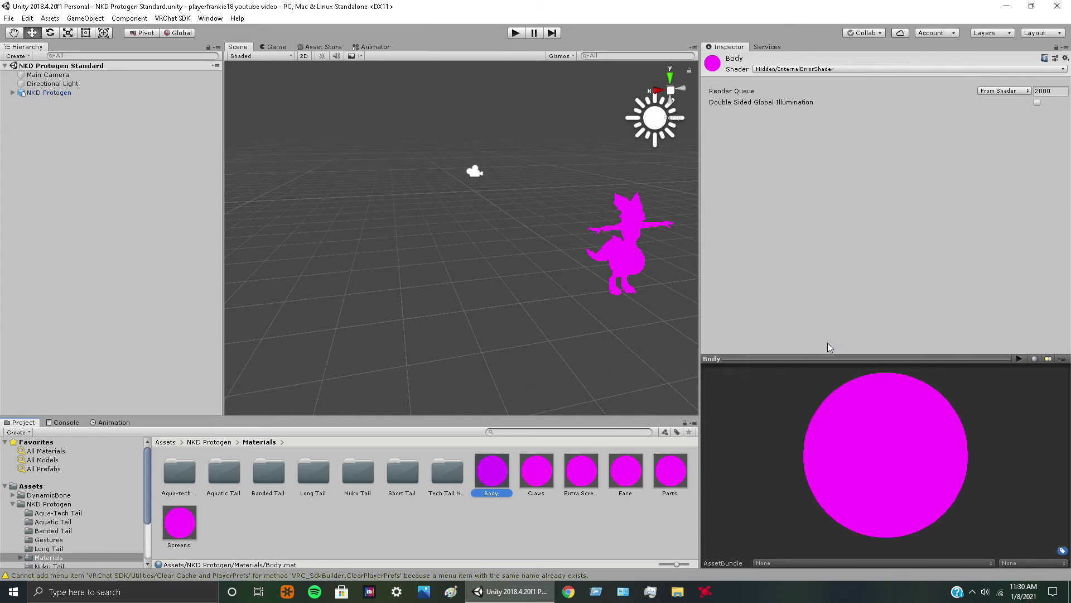
Change the shader of the Claws material to VRChat/Mobile/Standard Lite.
{"action": "left_click", "coordinate": [528, 470]}
{"action": "left_click", "coordinate": [852, 69]}
{"action": "mouse_move", "coordinate": [855, 253]}
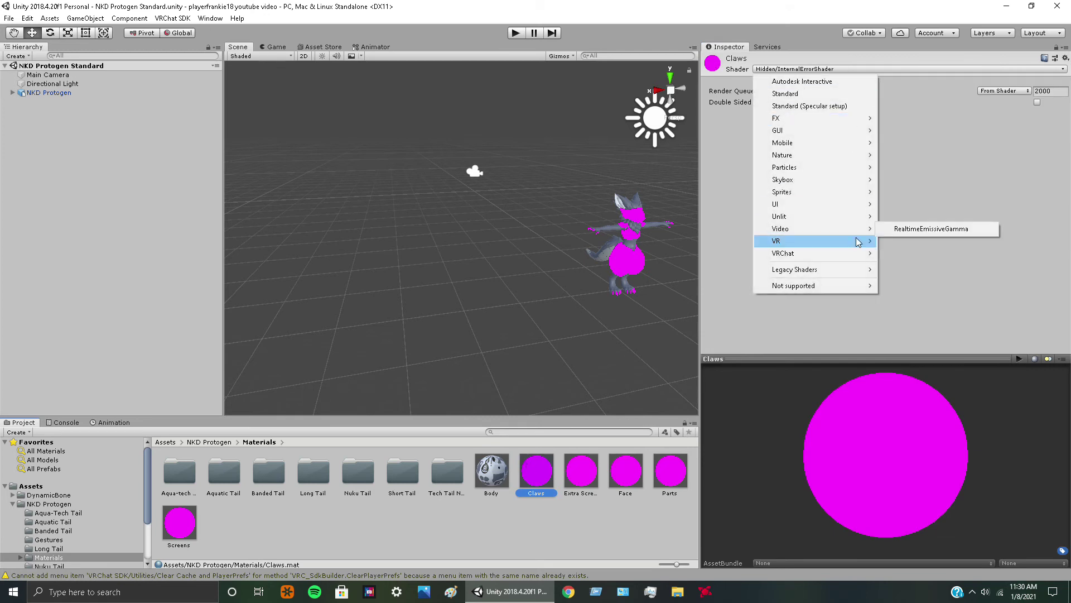
{"action": "mouse_move", "coordinate": [889, 256]}
{"action": "left_click", "coordinate": [831, 338]}
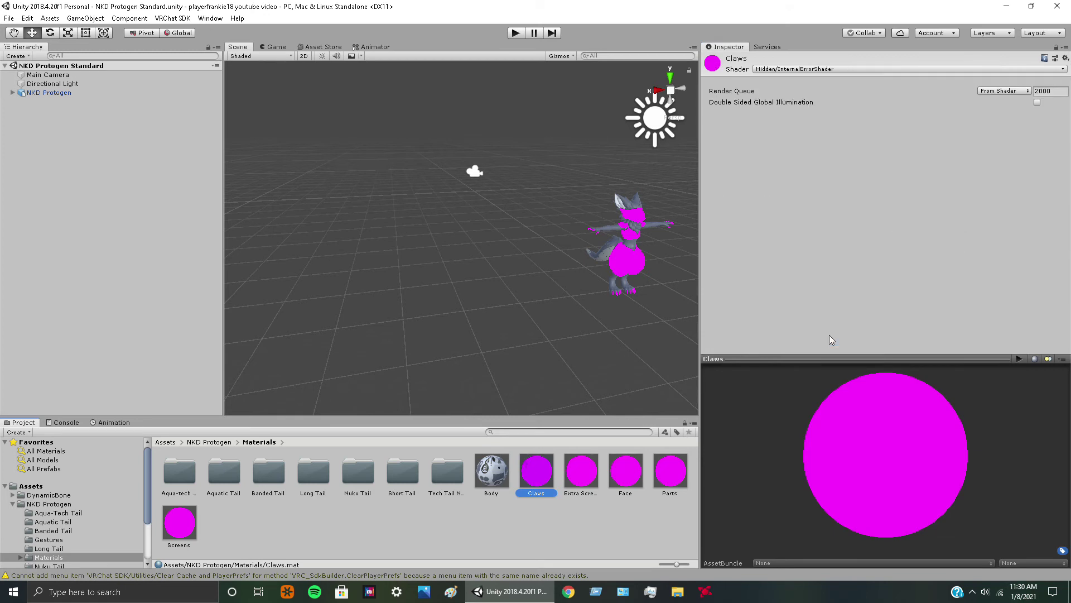
Set the shader of the Extra Screens, Face, Parts and Screens materials together to VRChat/Mobile/Standard Lite, then clear the selection.
{"action": "left_click", "coordinate": [592, 479]}
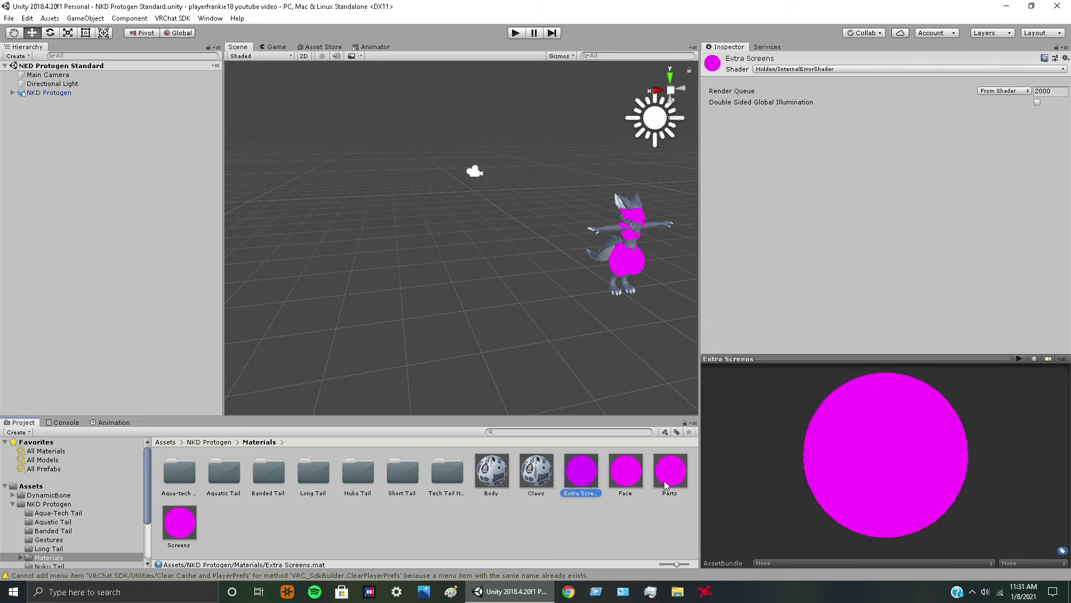
{"action": "left_click", "coordinate": [184, 537], "text": "shift"}
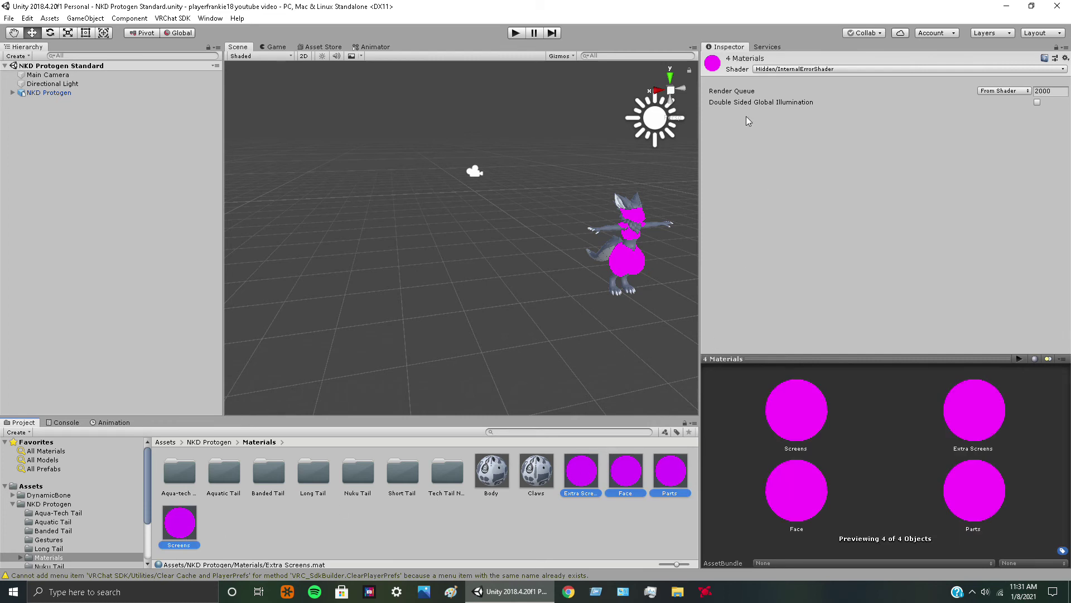
{"action": "left_click", "coordinate": [986, 71]}
{"action": "mouse_move", "coordinate": [835, 255]}
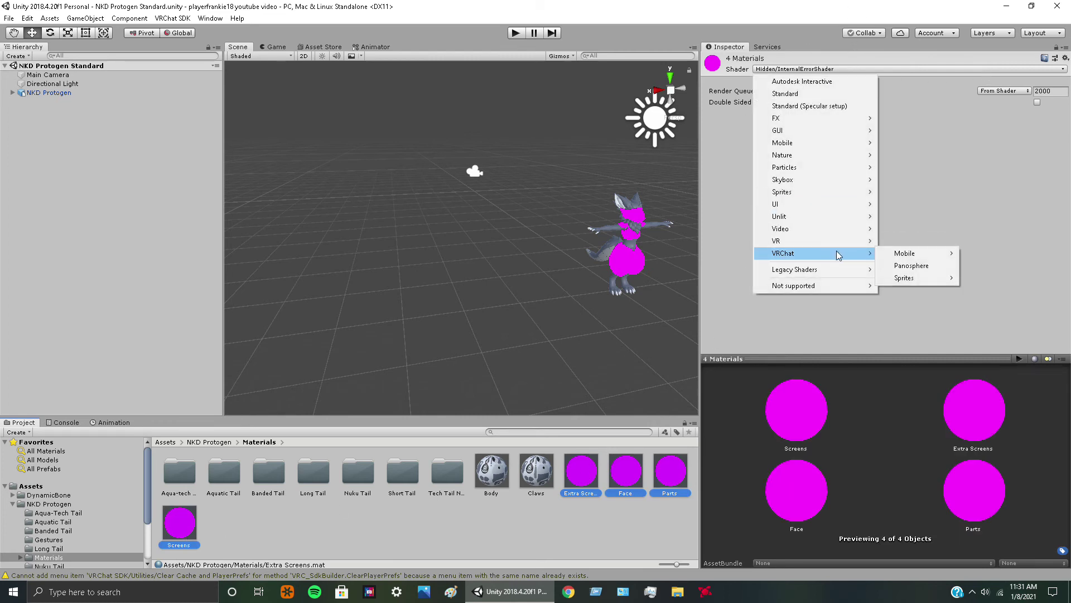
{"action": "left_click", "coordinate": [826, 339]}
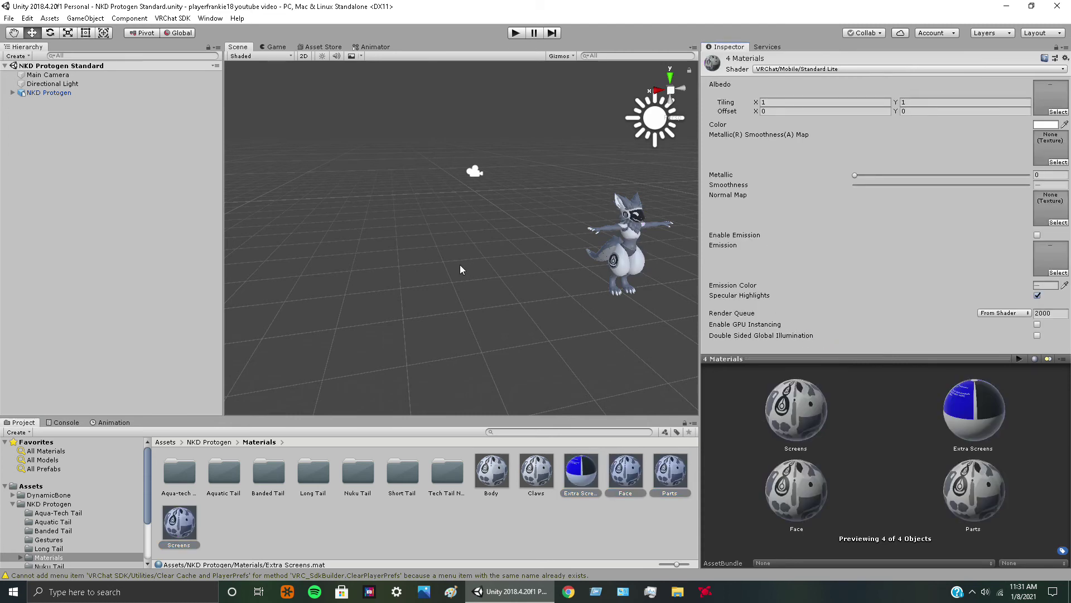
{"action": "left_click", "coordinate": [566, 512]}
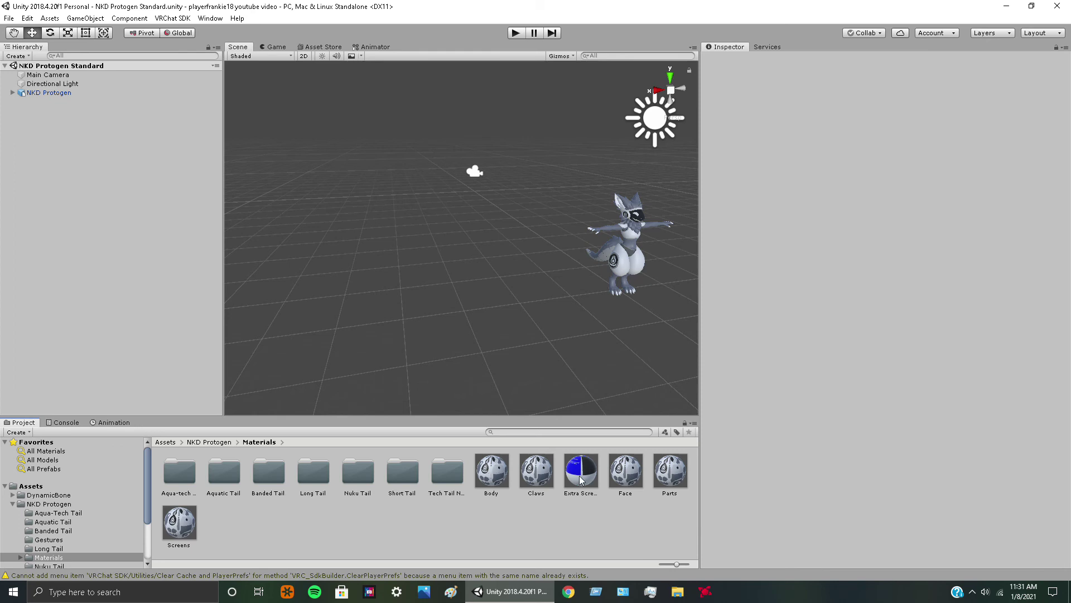
Examine the textured avatar in the scene up close and from behind, ending with a straight front view.
{"action": "left_click", "coordinate": [14, 34]}
{"action": "left_click_drag", "start_coordinate": [534, 260], "coordinate": [371, 270]}
{"action": "scroll", "coordinate": [458, 275], "scroll_direction": "up", "scroll_amount": 4}
{"action": "left_click_drag", "start_coordinate": [458, 275], "coordinate": [594, 150]}
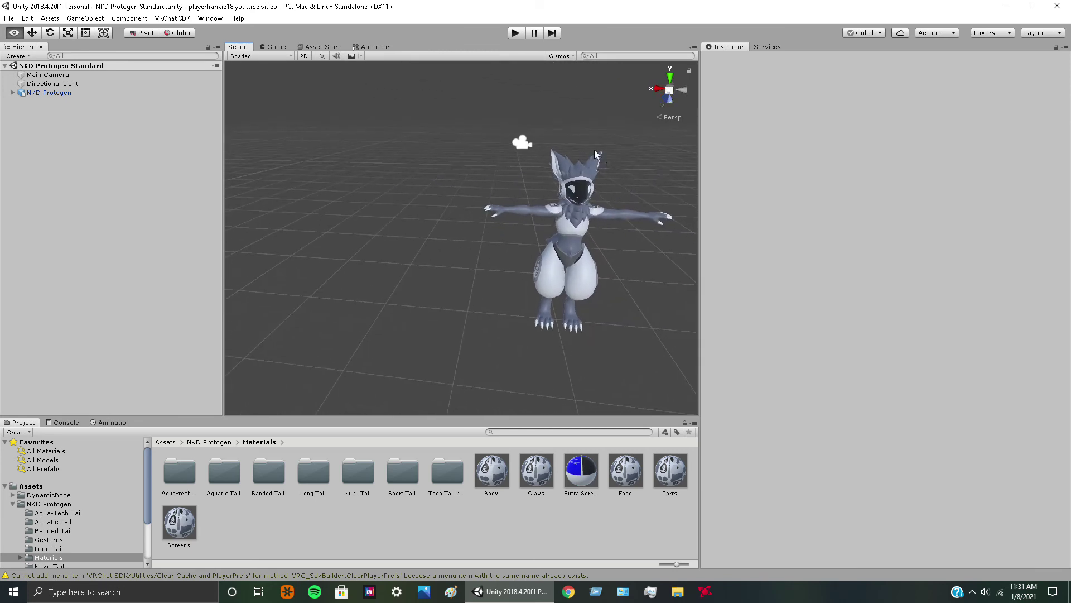
{"action": "left_click_drag", "start_coordinate": [634, 209], "coordinate": [562, 260]}
{"action": "scroll", "coordinate": [564, 196], "scroll_direction": "up", "scroll_amount": 3}
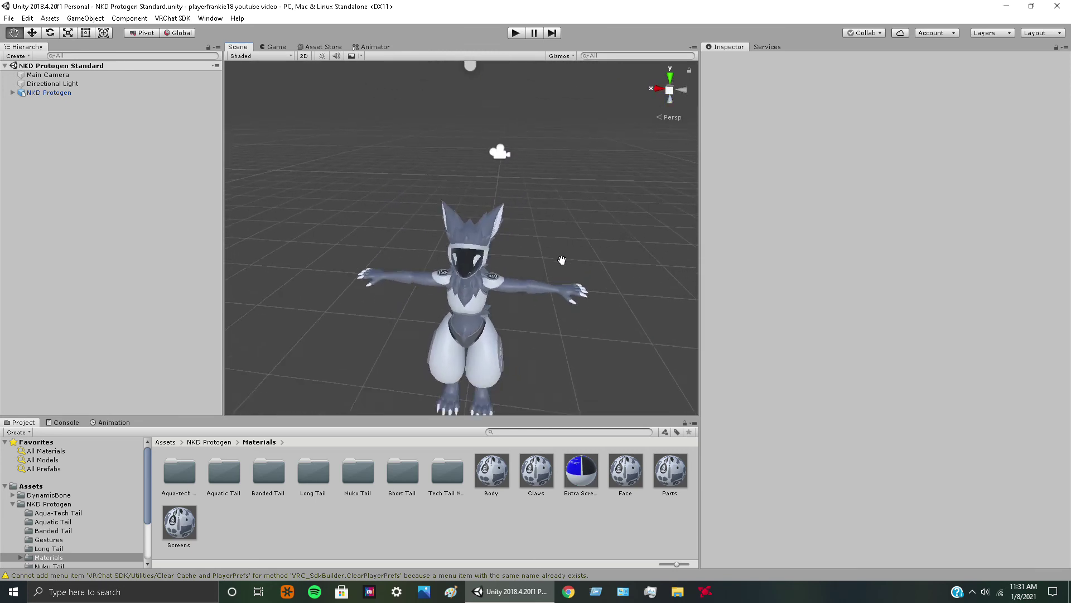
{"action": "scroll", "coordinate": [561, 260], "scroll_direction": "down", "scroll_amount": 2}
{"action": "left_click_drag", "start_coordinate": [567, 300], "coordinate": [564, 237]}
{"action": "scroll", "coordinate": [564, 238], "scroll_direction": "up", "scroll_amount": 2}
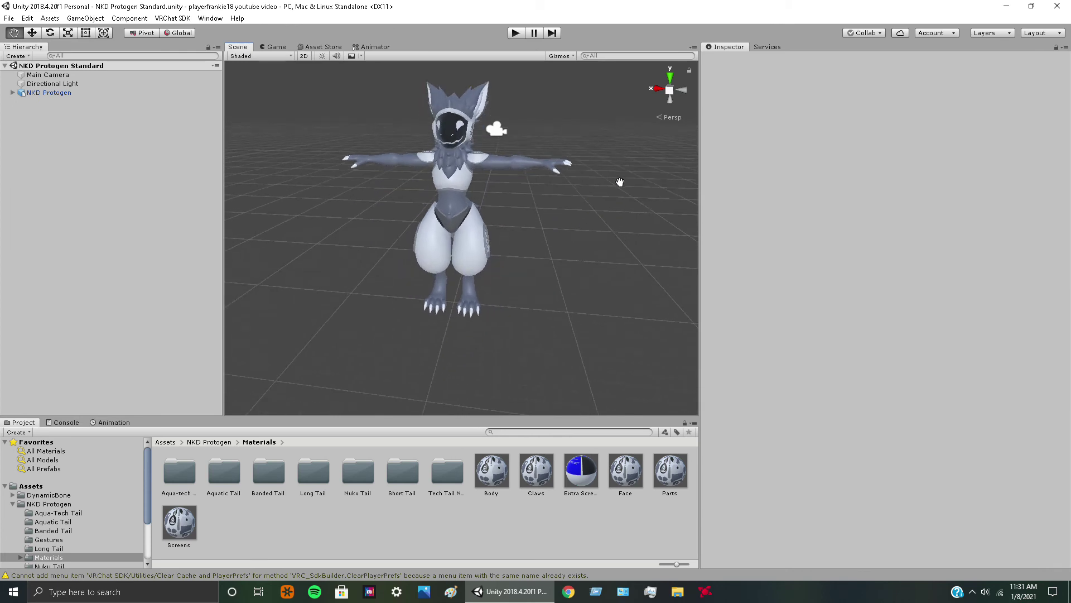
{"action": "left_click", "coordinate": [684, 87]}
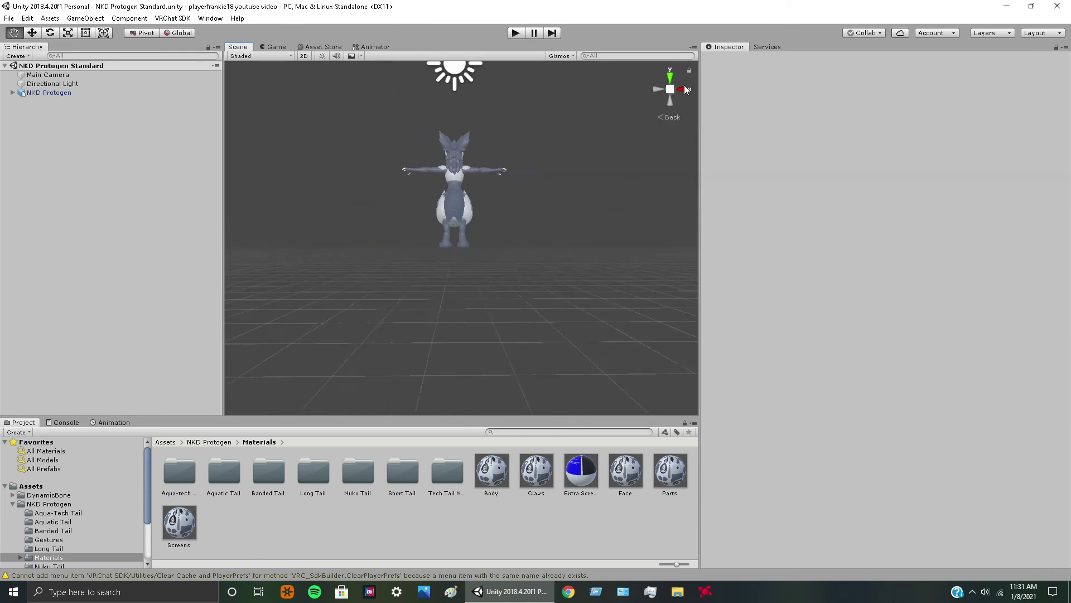
{"action": "left_click", "coordinate": [682, 89]}
{"action": "left_click_drag", "start_coordinate": [586, 226], "coordinate": [579, 275]}
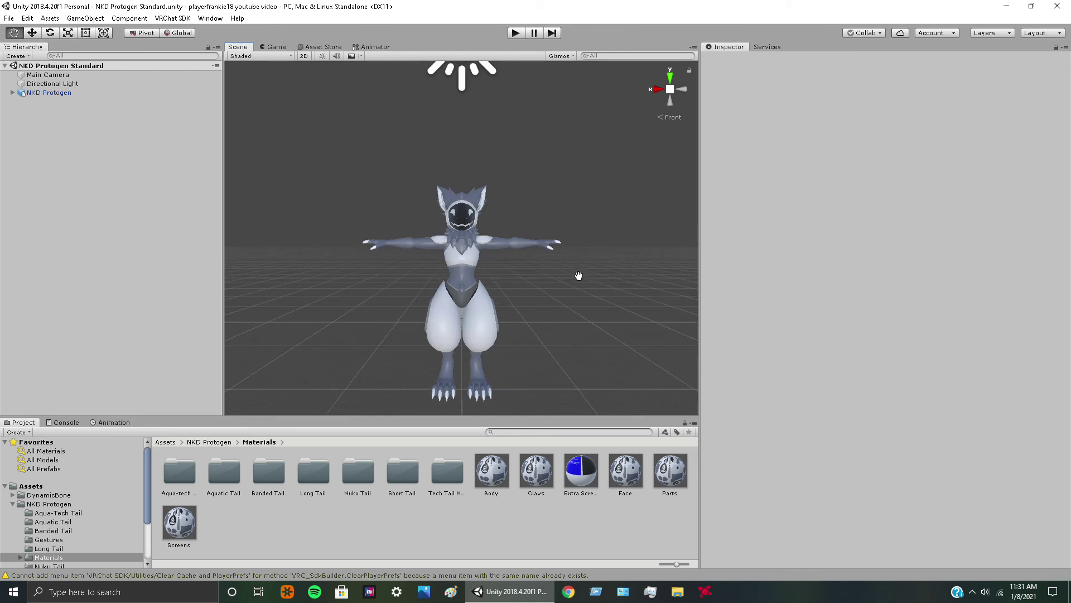
Set the Body material's color to black.
{"action": "left_click", "coordinate": [504, 475]}
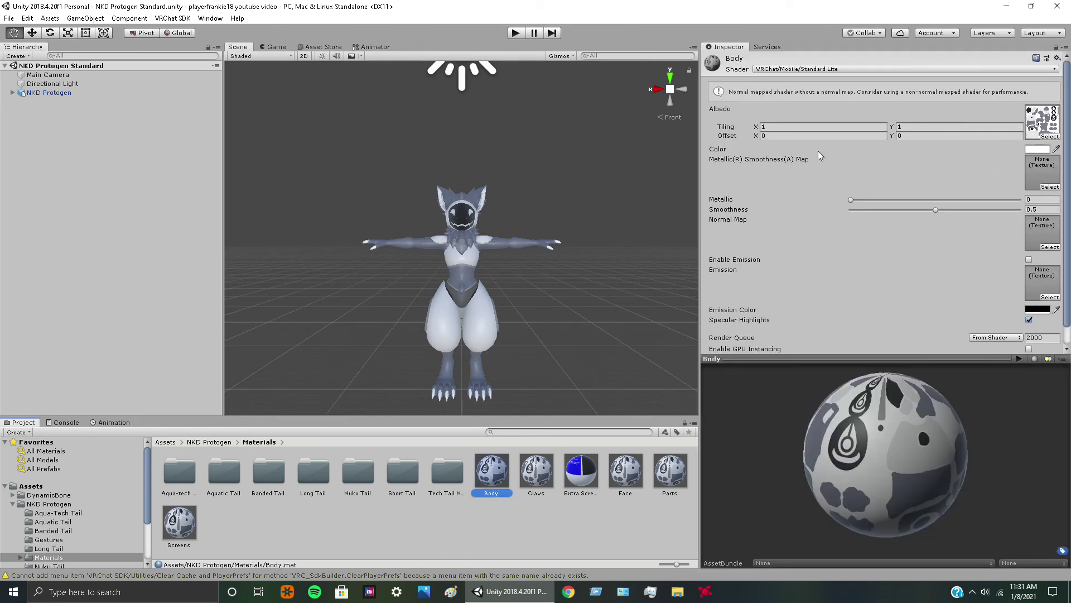
{"action": "left_click", "coordinate": [1038, 149]}
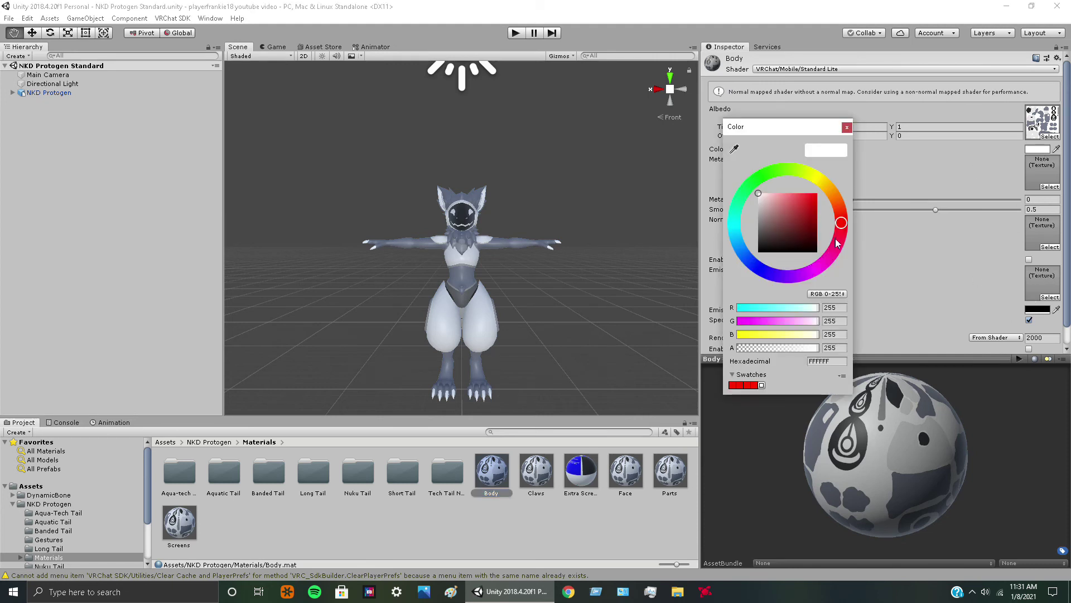
{"action": "left_click_drag", "start_coordinate": [808, 219], "coordinate": [821, 262]}
{"action": "left_click", "coordinate": [915, 263]}
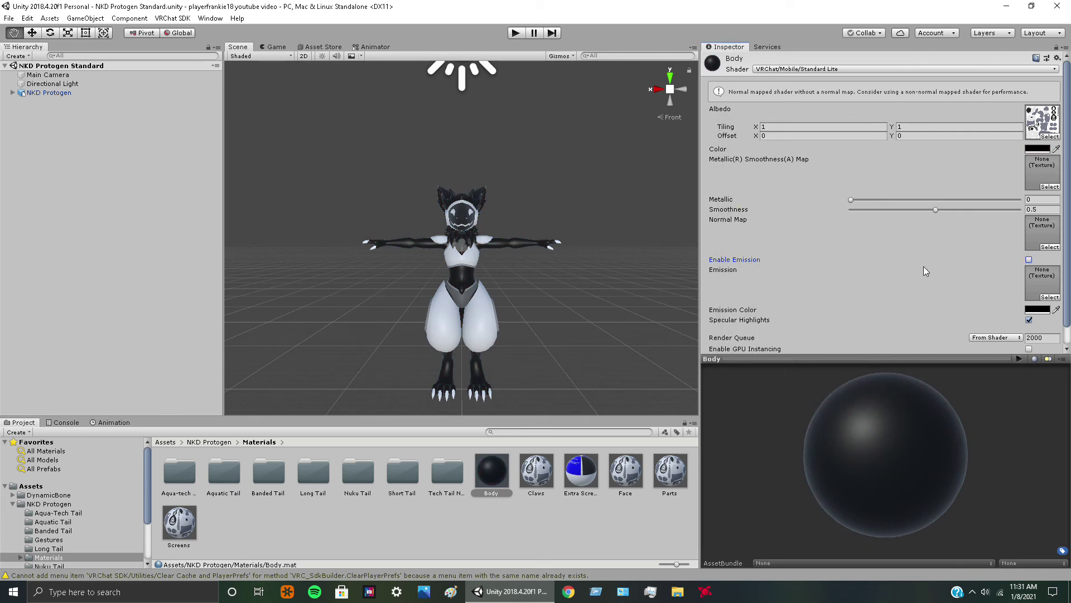
Set the Claws material's color to yellow (FFFF00).
{"action": "left_click", "coordinate": [537, 471]}
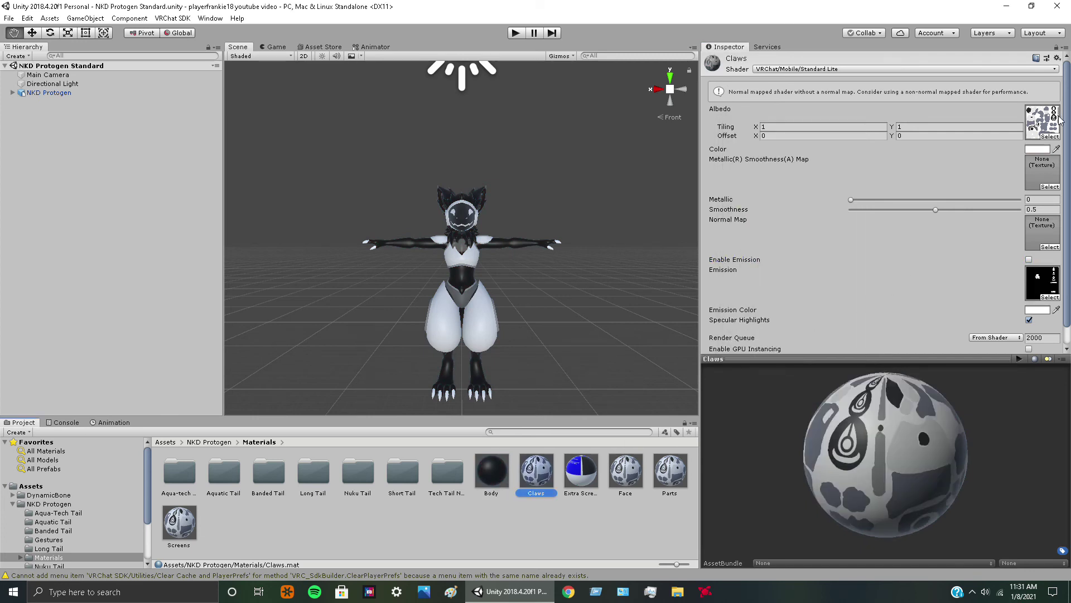
{"action": "left_click", "coordinate": [1036, 150]}
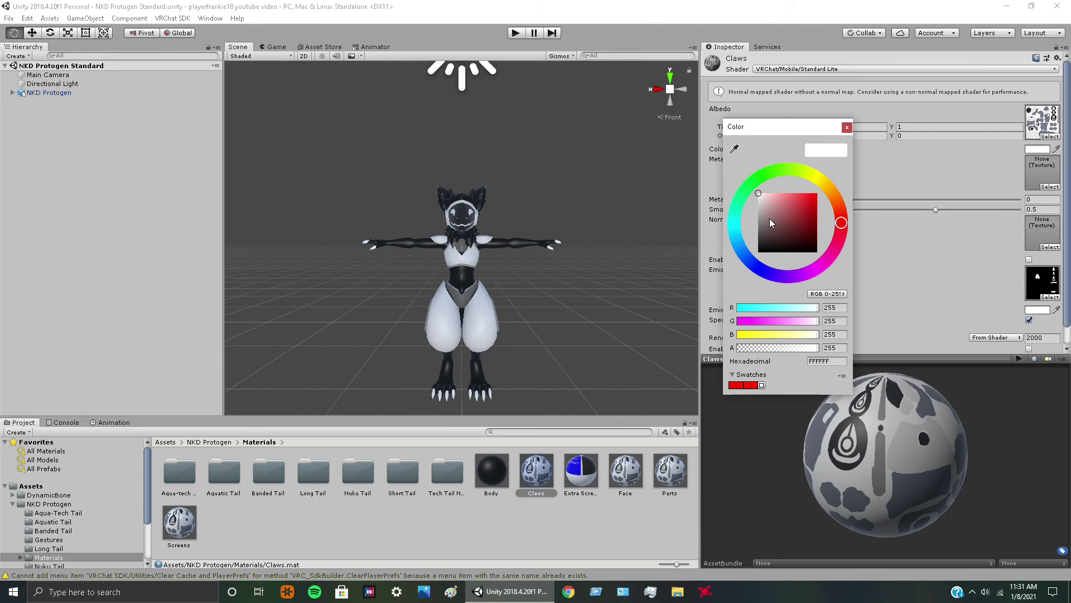
{"action": "left_click_drag", "start_coordinate": [771, 222], "coordinate": [823, 193]}
{"action": "left_click", "coordinate": [815, 178]}
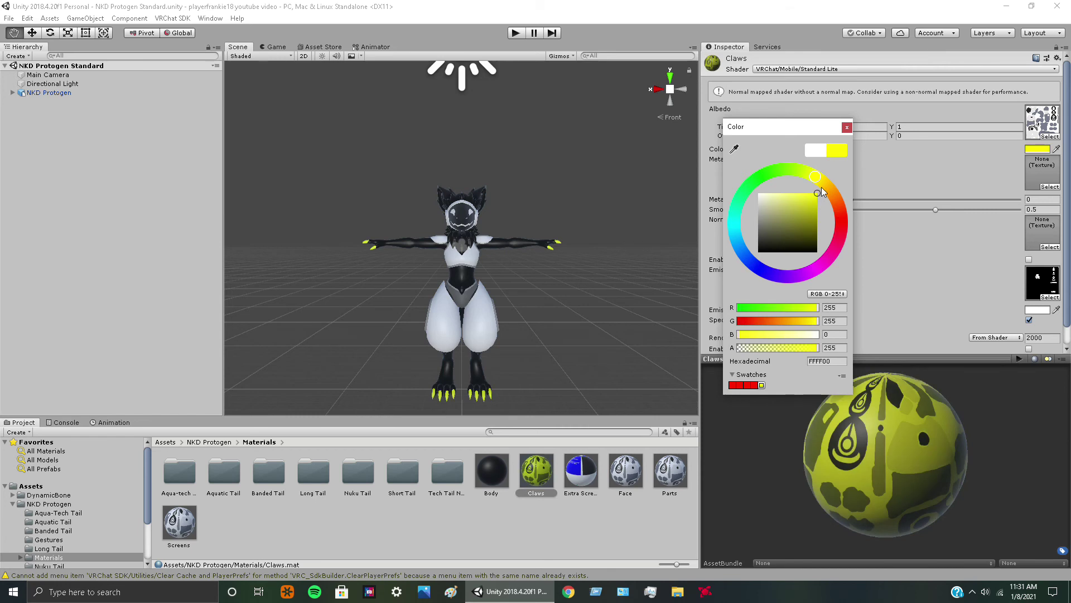
{"action": "left_click", "coordinate": [892, 239]}
Enable emission on the Face material and set its color to red (D90A0A).
{"action": "left_click", "coordinate": [589, 484]}
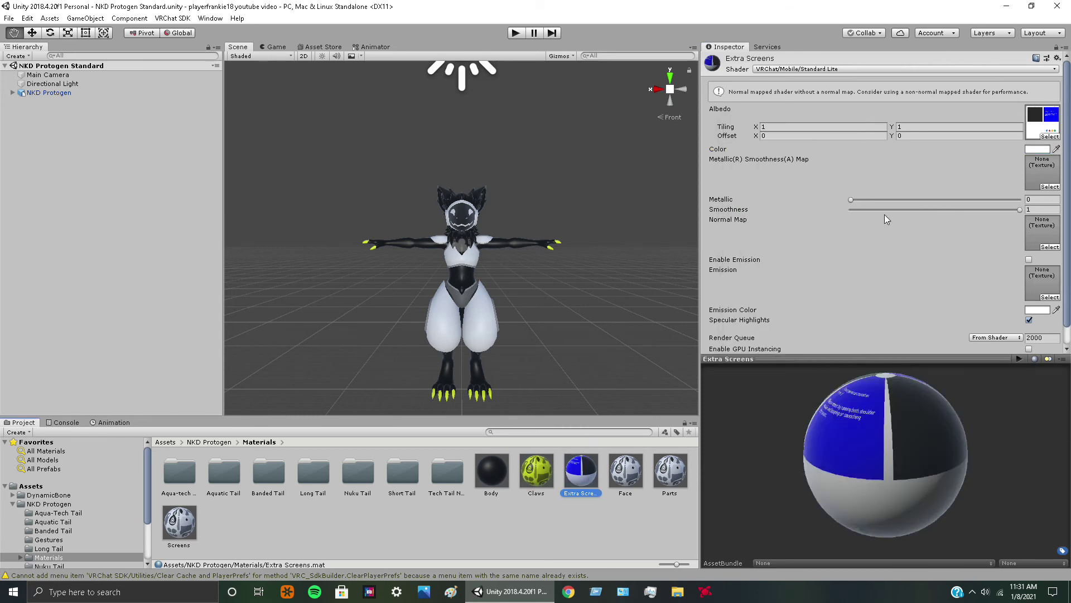
{"action": "left_click", "coordinate": [632, 484]}
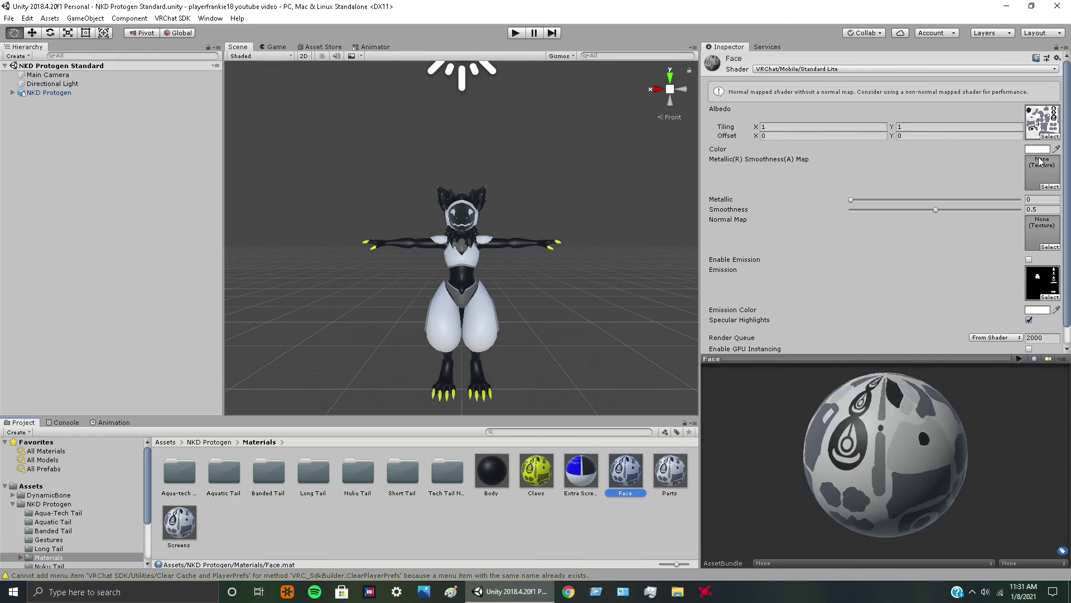
{"action": "left_click", "coordinate": [1029, 260]}
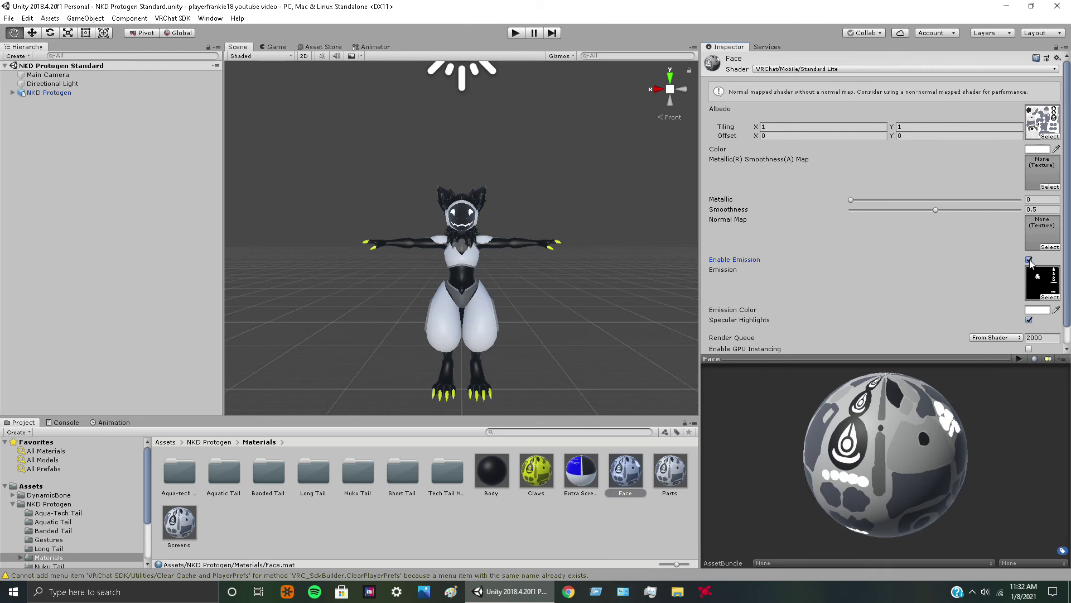
{"action": "left_click", "coordinate": [1037, 150]}
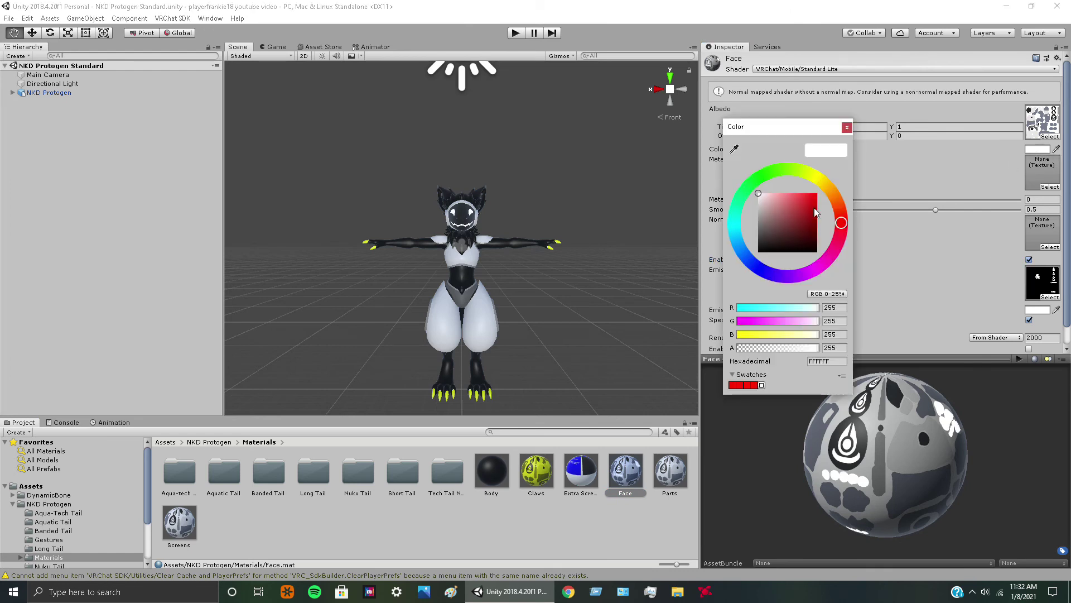
{"action": "mouse_move", "coordinate": [814, 207]}
{"action": "left_mouse_down"}
{"action": "mouse_move", "coordinate": [785, 213]}
{"action": "mouse_move", "coordinate": [795, 204]}
{"action": "mouse_move", "coordinate": [785, 228]}
{"action": "mouse_move", "coordinate": [816, 202]}
{"action": "left_mouse_up"}
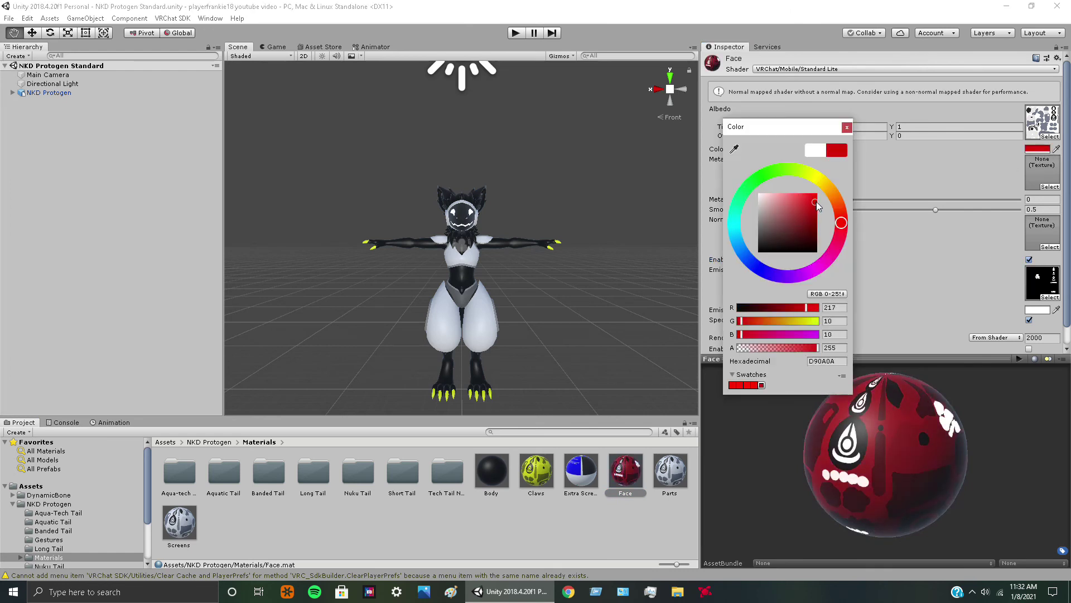
Set the Face material's emission color to yellow.
{"action": "left_click", "coordinate": [1034, 316]}
{"action": "left_click", "coordinate": [1036, 312]}
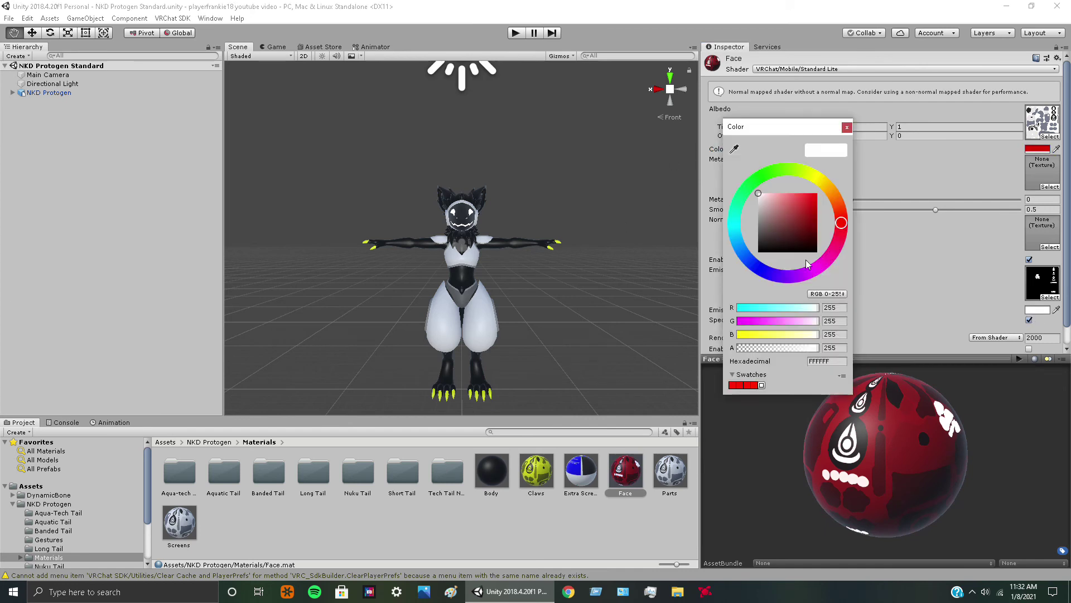
{"action": "left_click_drag", "start_coordinate": [806, 220], "coordinate": [818, 193]}
{"action": "left_click", "coordinate": [819, 178]}
{"action": "left_click", "coordinate": [923, 244]}
Set the base color of the Face material to bright yellow, matching its emission.
{"action": "left_click", "coordinate": [1037, 148]}
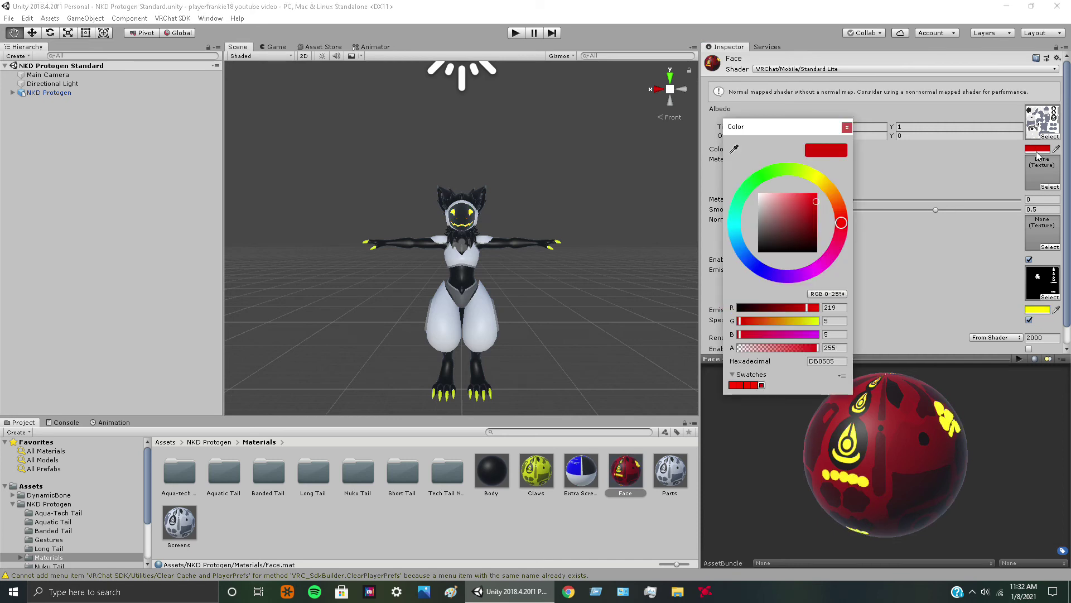
{"action": "left_click", "coordinate": [819, 178]}
{"action": "left_click_drag", "start_coordinate": [813, 207], "coordinate": [824, 189]}
{"action": "left_click", "coordinate": [923, 246]}
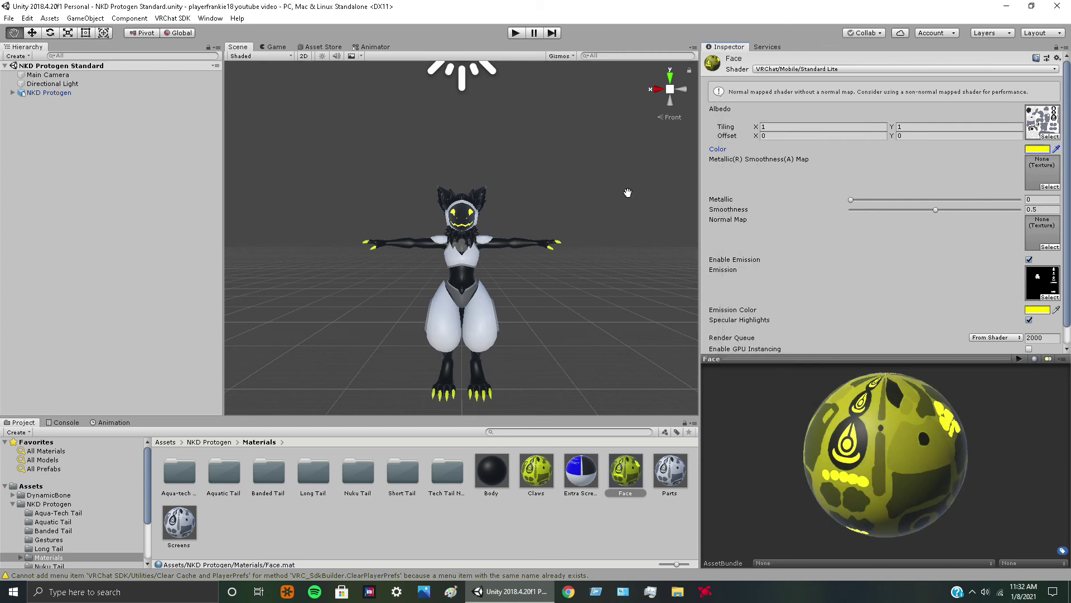
Set the Parts material's color to bright red, leaving its emission disabled.
{"action": "left_click", "coordinate": [681, 92]}
{"action": "left_click", "coordinate": [679, 93]}
{"action": "left_click", "coordinate": [680, 94]}
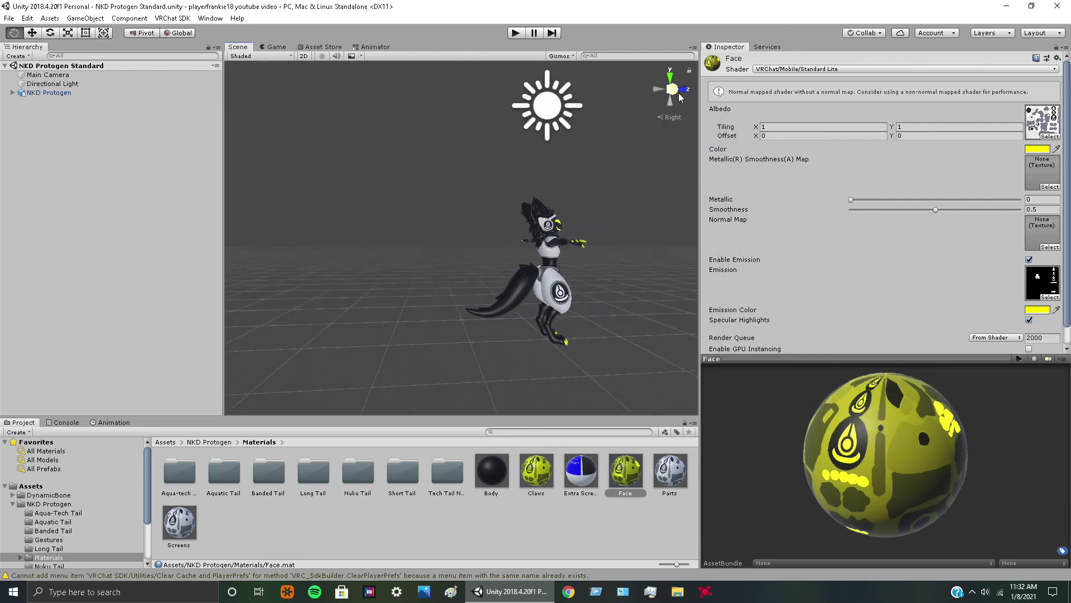
{"action": "left_click", "coordinate": [679, 94]}
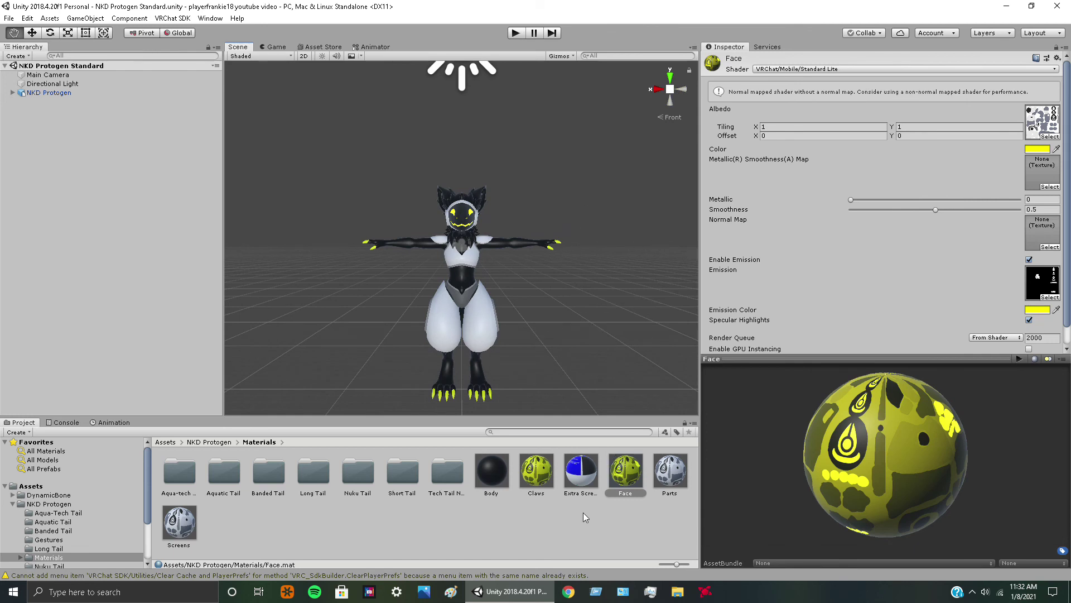
{"action": "left_click", "coordinate": [666, 471]}
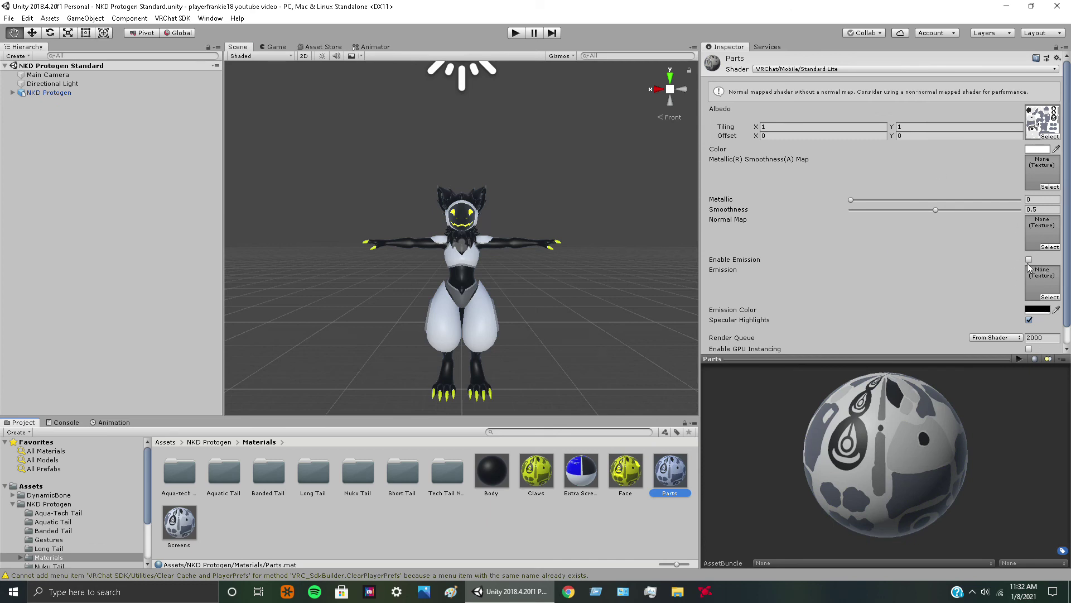
{"action": "left_click", "coordinate": [1039, 149]}
{"action": "left_click", "coordinate": [805, 206]}
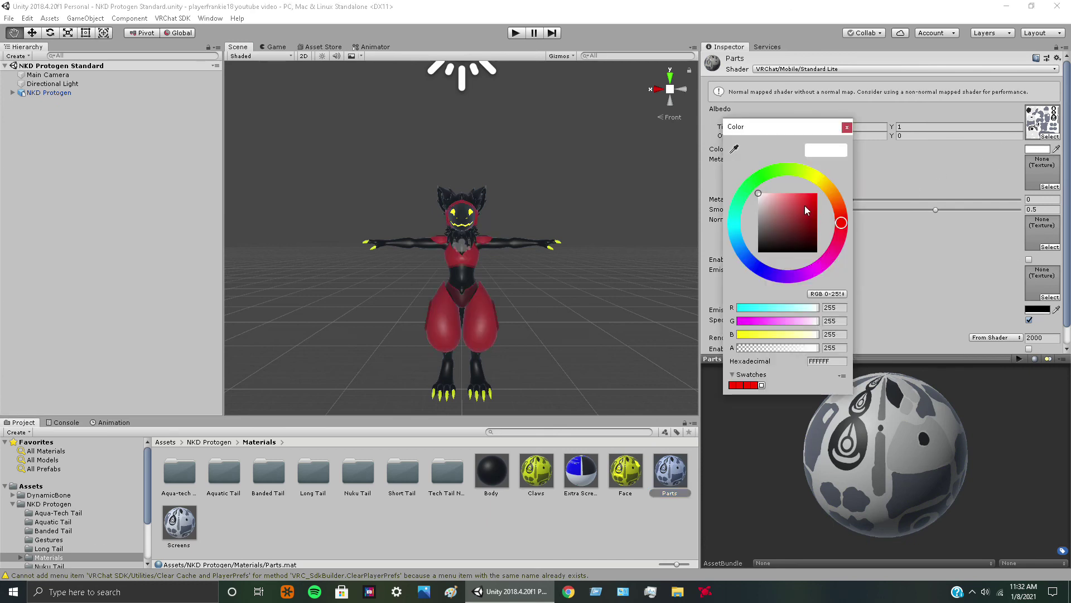
{"action": "left_click", "coordinate": [956, 262]}
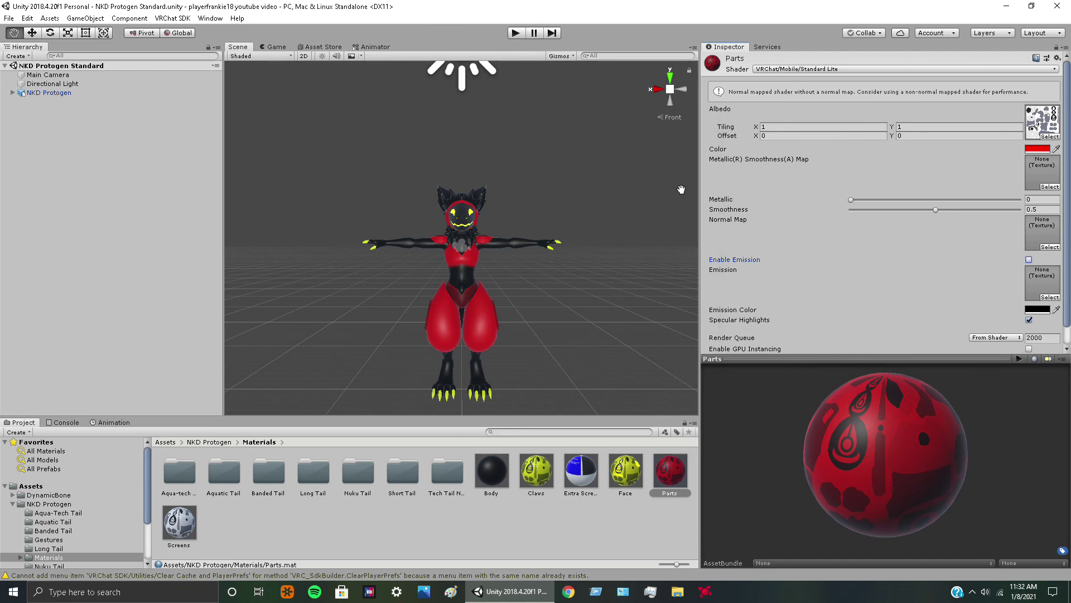
Examine the recolored avatar from all sides in the scene, ending with a front view.
{"action": "left_click", "coordinate": [681, 90]}
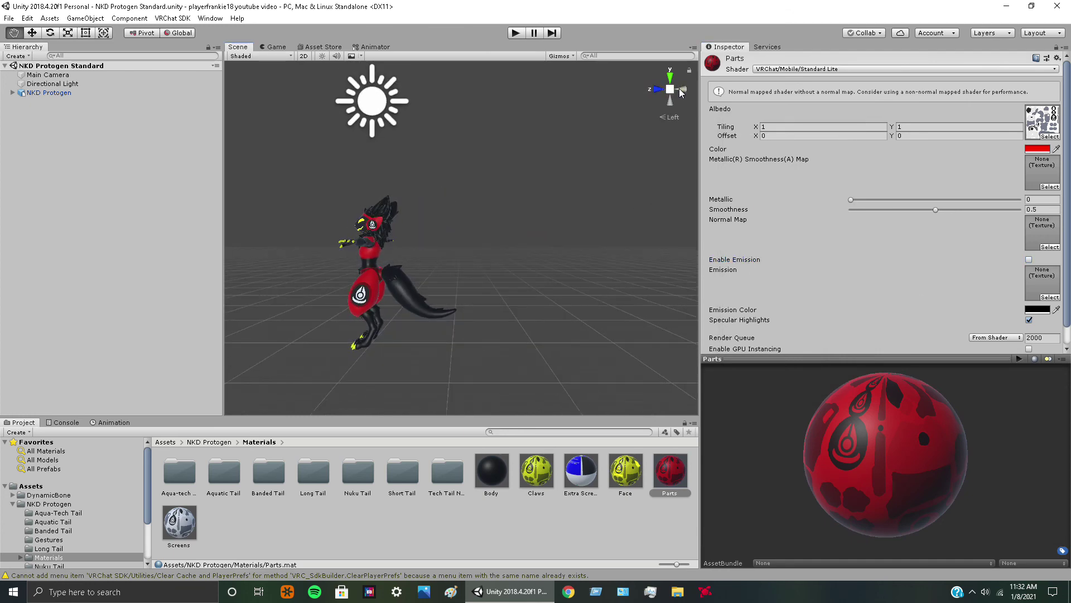
{"action": "left_click", "coordinate": [680, 90]}
{"action": "left_click", "coordinate": [681, 89]}
{"action": "left_click", "coordinate": [681, 90]}
{"action": "left_click", "coordinate": [681, 90]}
{"action": "left_click", "coordinate": [681, 89]}
{"action": "left_click", "coordinate": [681, 90]}
{"action": "left_click", "coordinate": [681, 90]}
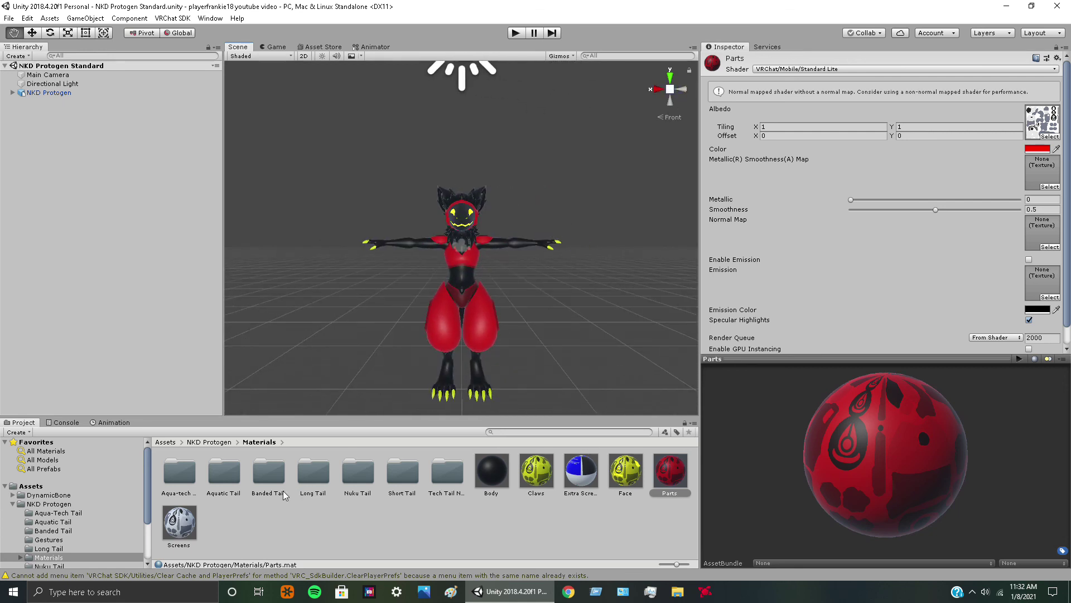
Tint the Screens material a muted red (A65050) and check the avatar's side markings in the scene.
{"action": "left_click", "coordinate": [175, 534]}
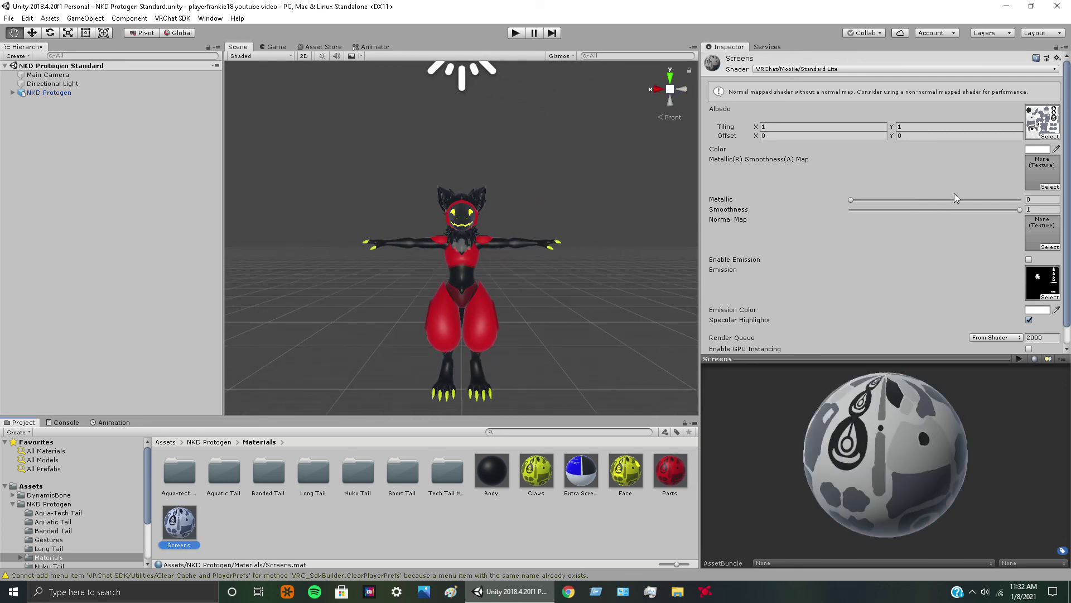
{"action": "left_click", "coordinate": [1039, 149]}
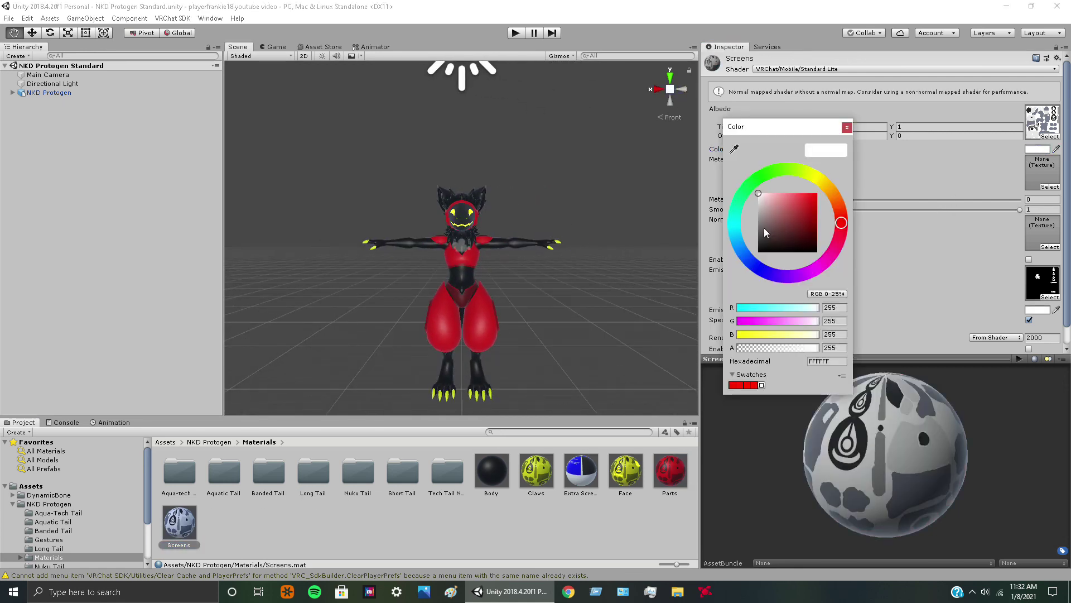
{"action": "left_click_drag", "start_coordinate": [765, 233], "coordinate": [789, 214]}
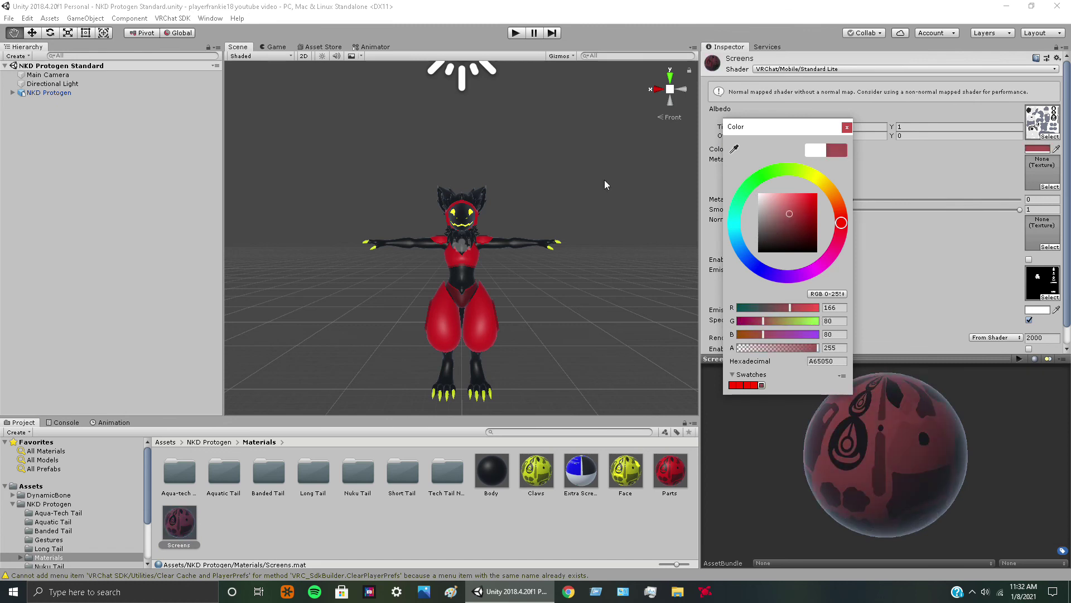
{"action": "left_click", "coordinate": [688, 89]}
{"action": "left_click", "coordinate": [685, 89]}
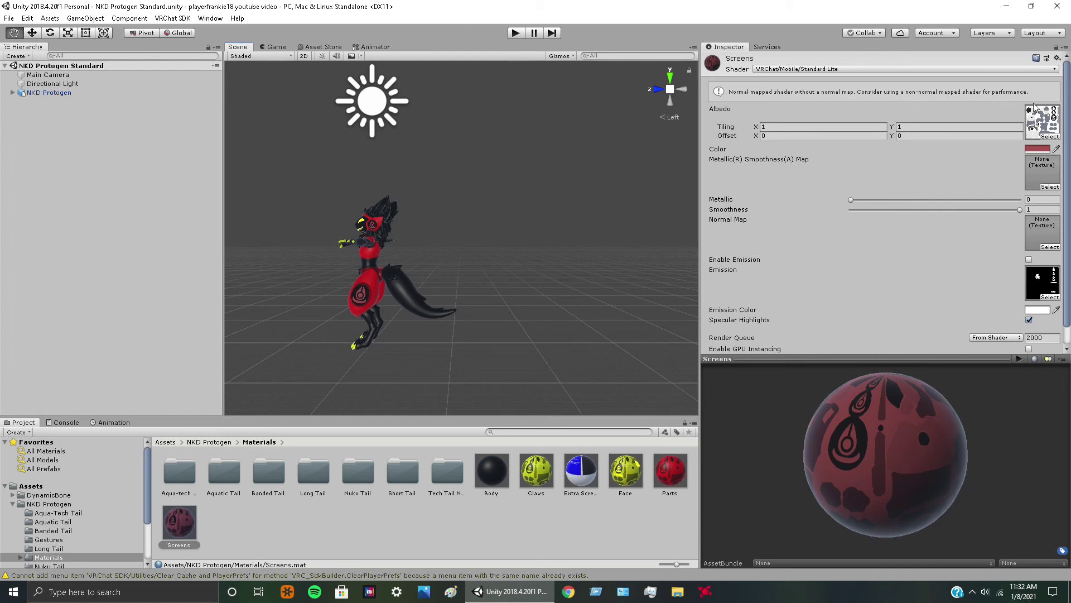
Set the Screens material's color to yellow (FFF000).
{"action": "left_click", "coordinate": [1037, 148]}
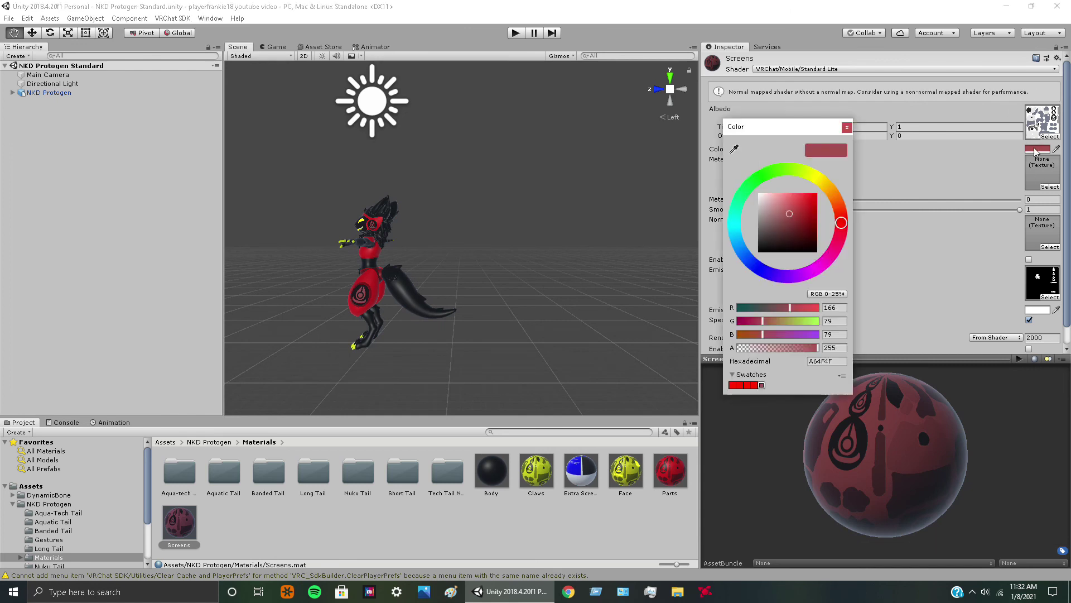
{"action": "left_click", "coordinate": [816, 178]}
{"action": "left_click_drag", "start_coordinate": [795, 213], "coordinate": [818, 193]}
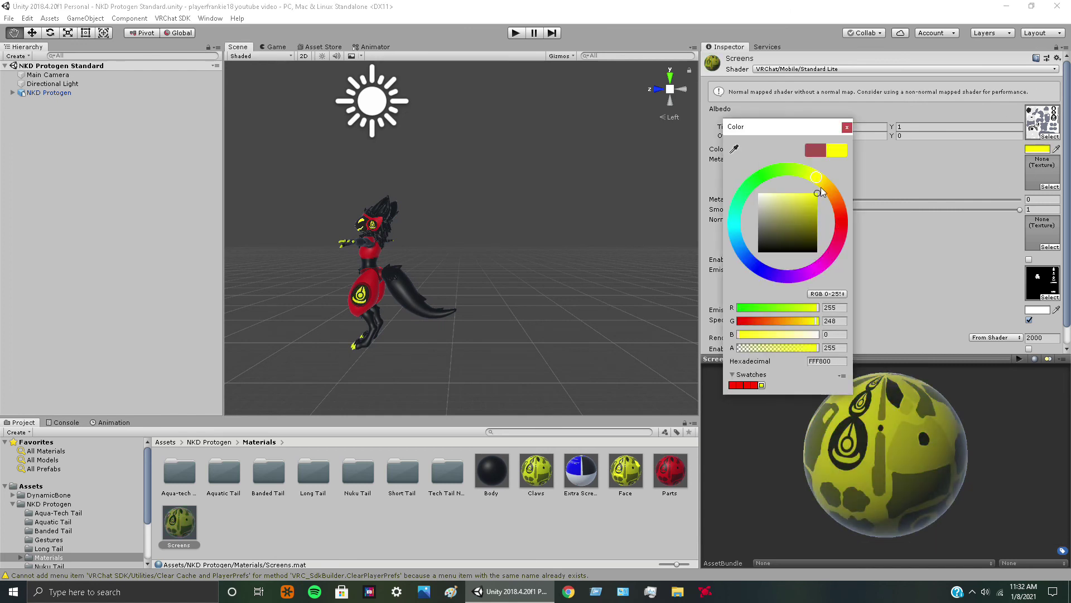
{"action": "left_click", "coordinate": [824, 183]}
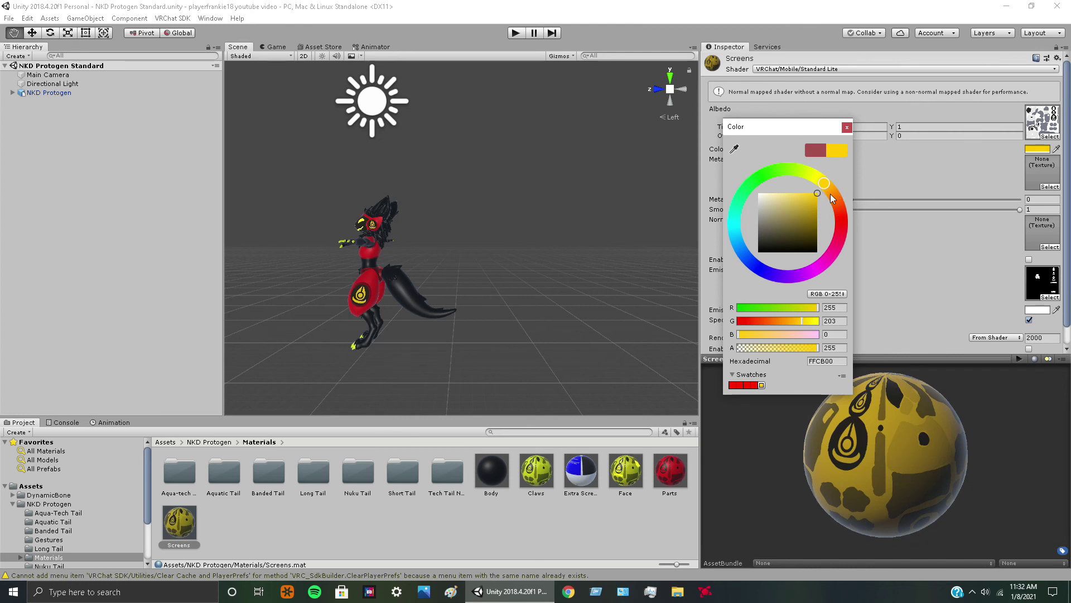
{"action": "left_click", "coordinate": [823, 177]}
{"action": "left_click", "coordinate": [821, 175]}
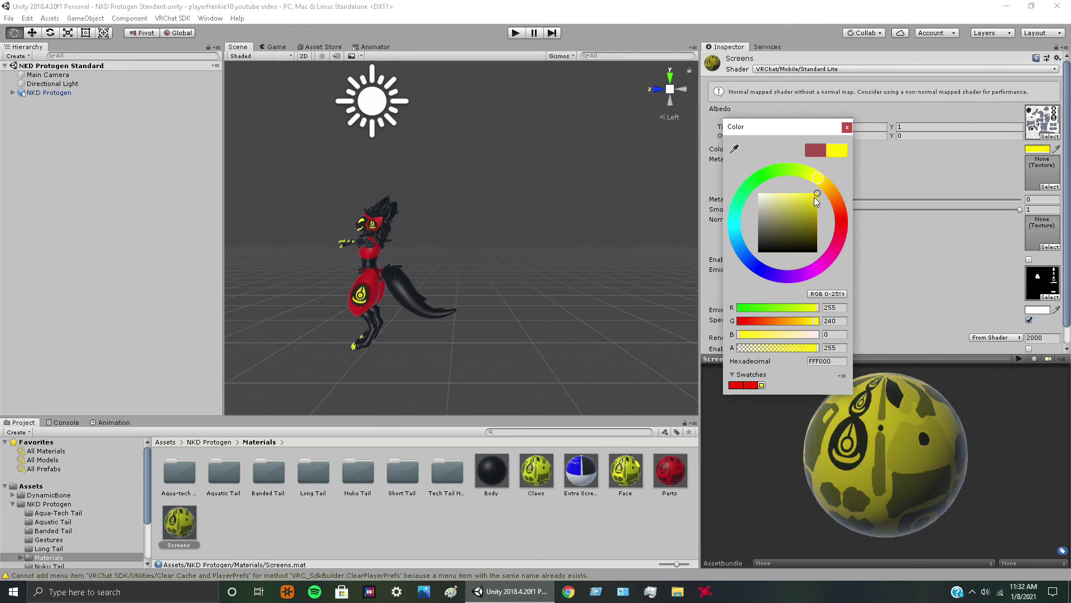
{"action": "left_click", "coordinate": [628, 516]}
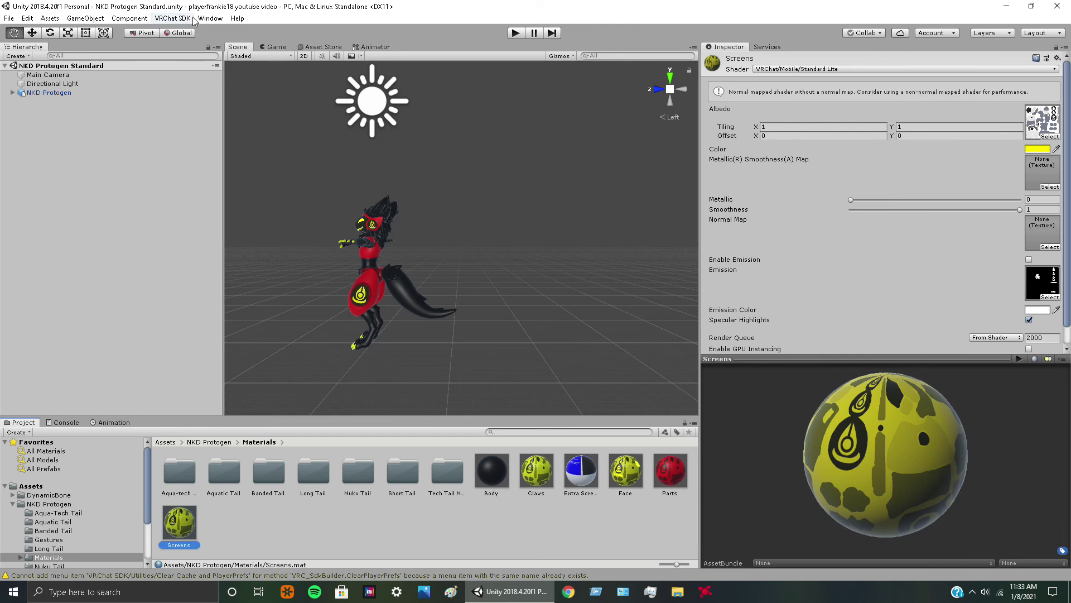
Set the default animation set in the NKD Protogen's avatar descriptor to Female.
{"action": "left_click_drag", "start_coordinate": [410, 261], "coordinate": [486, 258]}
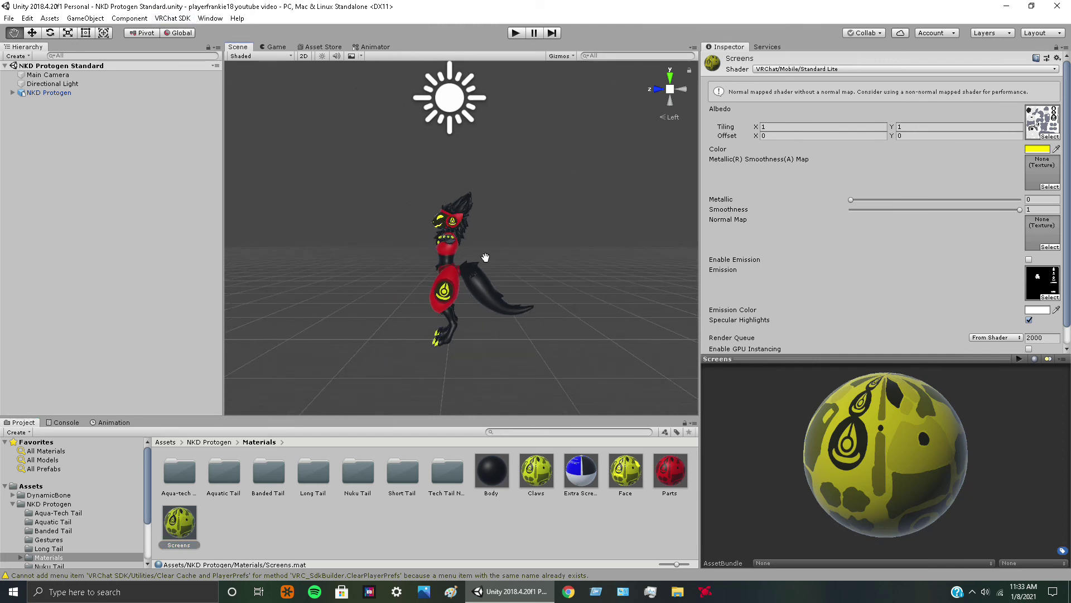
{"action": "left_click", "coordinate": [682, 89]}
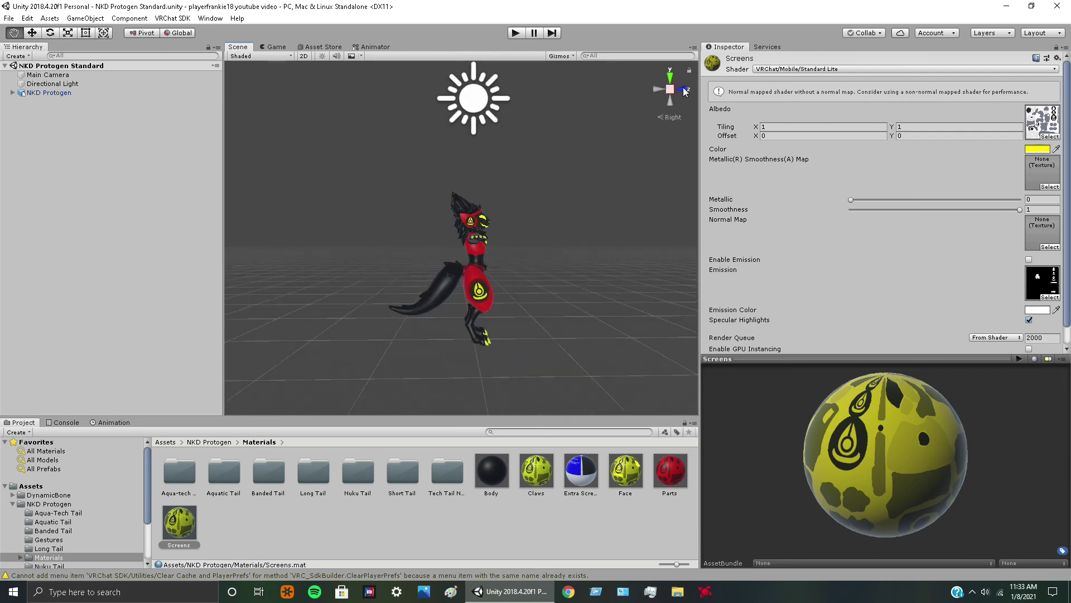
{"action": "left_click", "coordinate": [107, 92]}
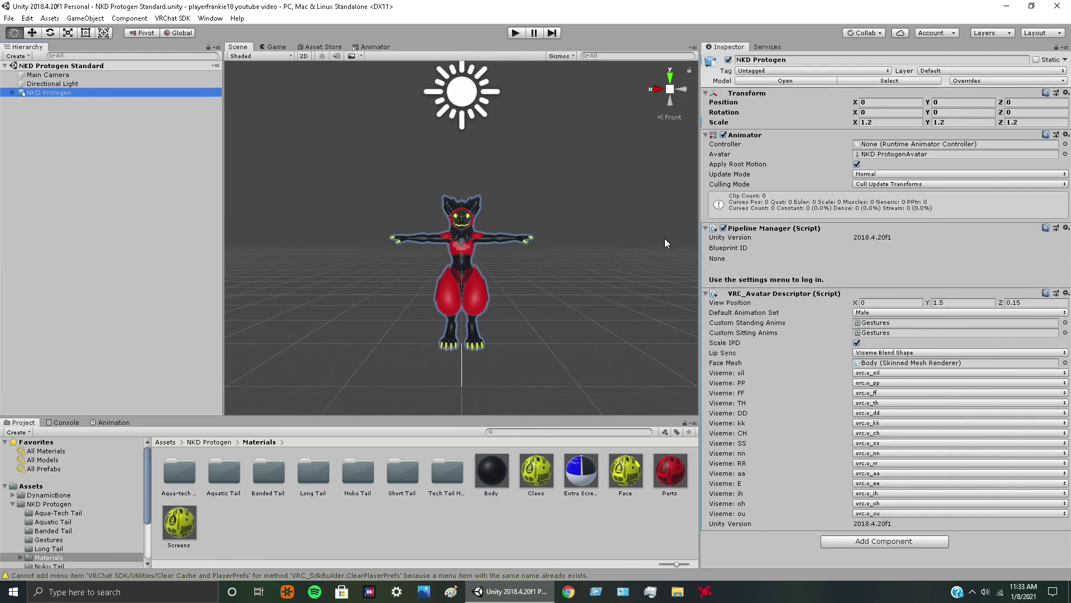
{"action": "left_click", "coordinate": [887, 313]}
{"action": "left_click", "coordinate": [883, 337]}
Examine the avatar's view position marker up close against its face from the front.
{"action": "scroll", "coordinate": [488, 227], "scroll_direction": "up", "scroll_amount": 3}
{"action": "scroll", "coordinate": [489, 227], "scroll_direction": "up", "scroll_amount": 2}
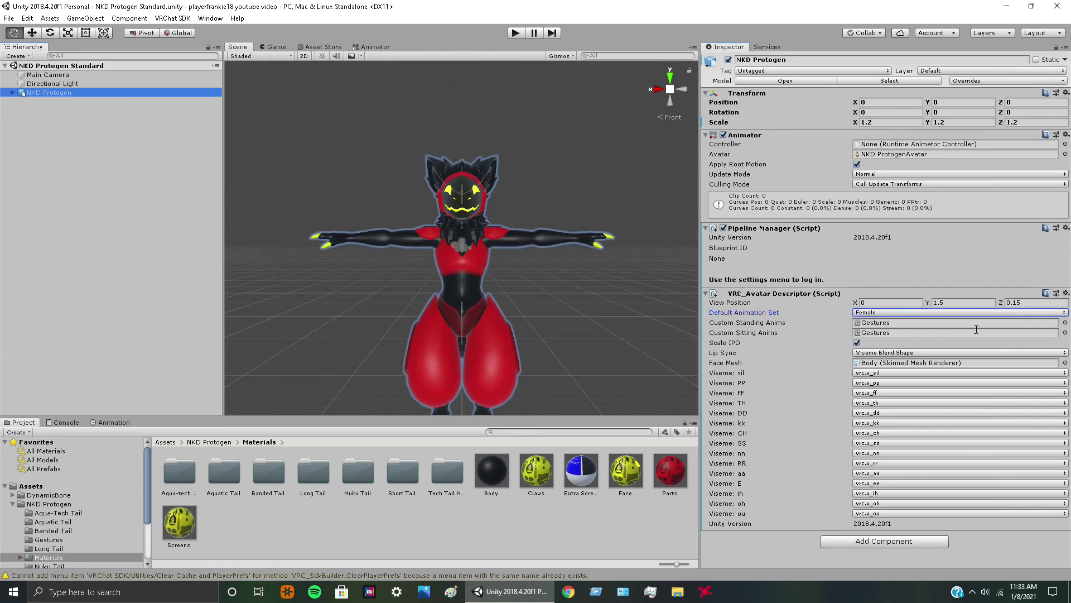
{"action": "left_click", "coordinate": [936, 302]}
{"action": "scroll", "coordinate": [554, 232], "scroll_direction": "up", "scroll_amount": 5}
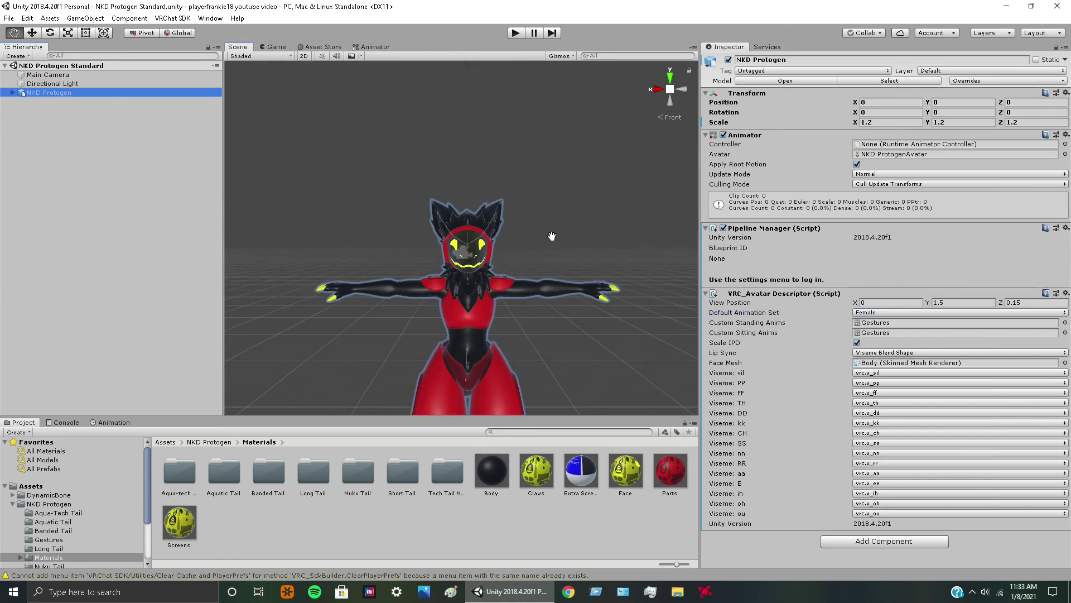
{"action": "scroll", "coordinate": [579, 265], "scroll_direction": "down", "scroll_amount": 2}
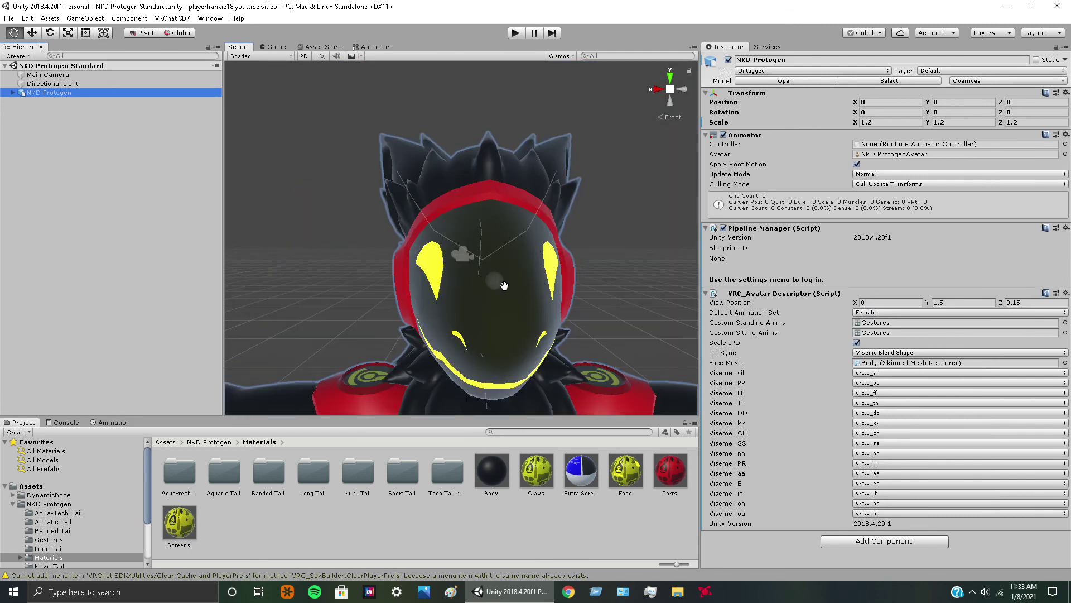
{"action": "scroll", "coordinate": [613, 279], "scroll_direction": "down", "scroll_amount": 2}
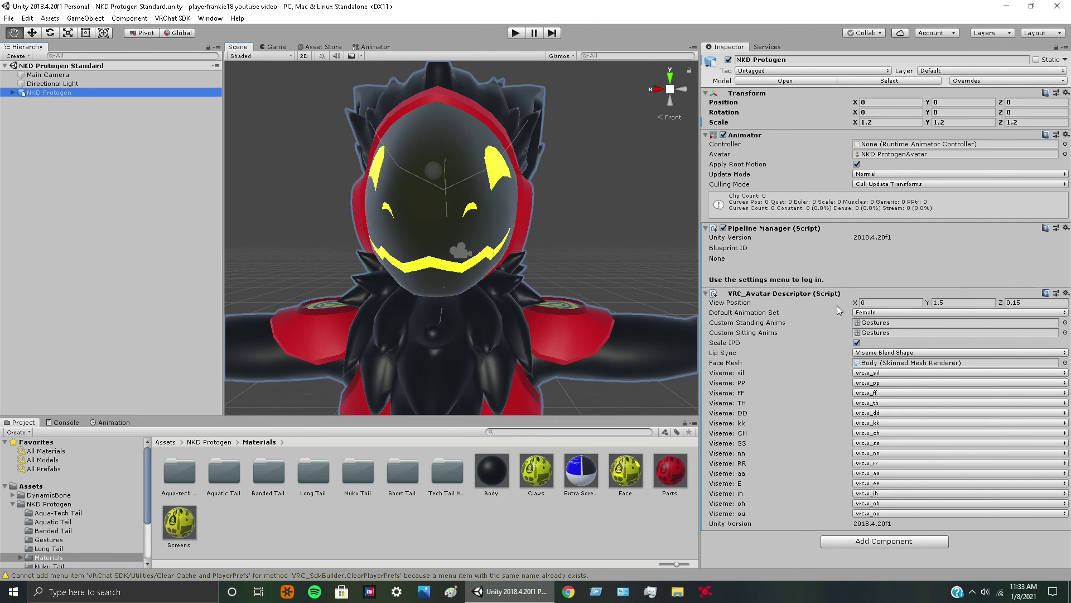
{"action": "scroll", "coordinate": [544, 220], "scroll_direction": "down", "scroll_amount": 5}
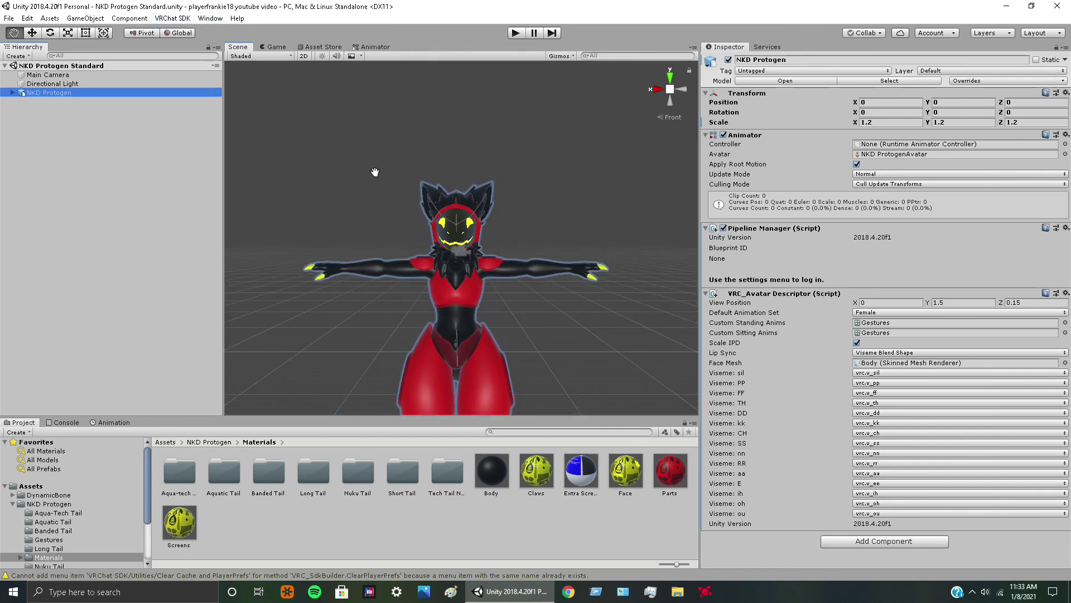
Open the VRChat SDK control panel and sign in to the VRChat account with the credentials already filled in.
{"action": "left_click", "coordinate": [172, 19]}
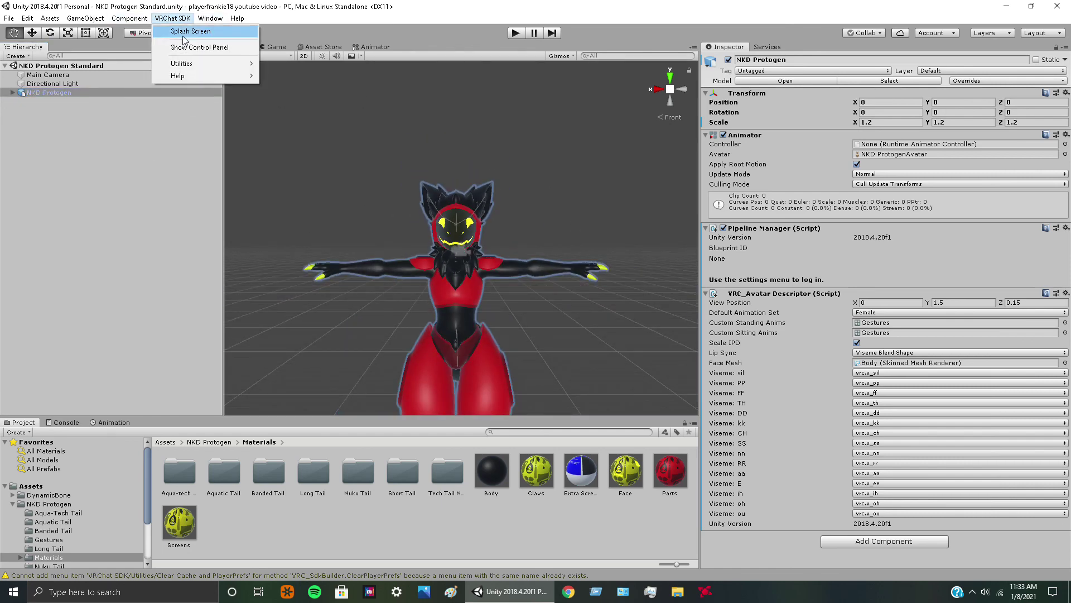
{"action": "left_click", "coordinate": [187, 47]}
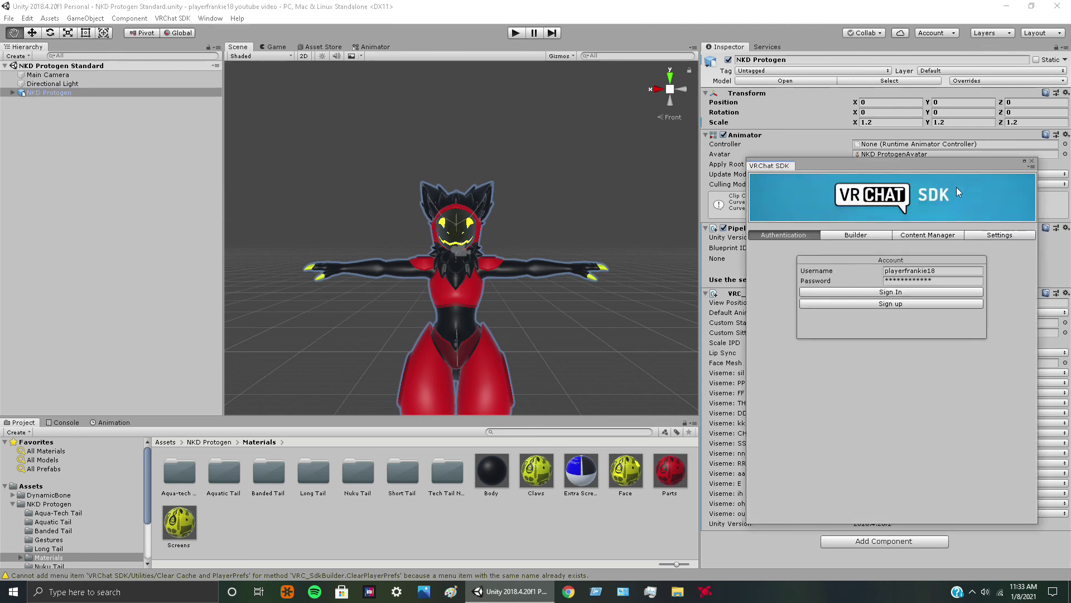
{"action": "left_click_drag", "start_coordinate": [967, 159], "coordinate": [967, 160]}
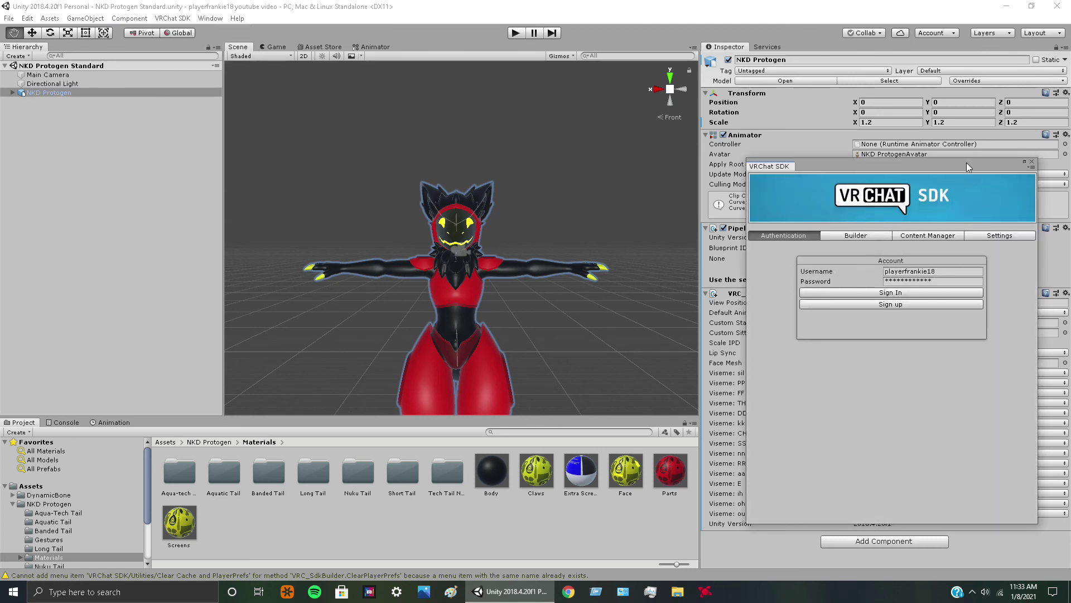
{"action": "left_click", "coordinate": [902, 291]}
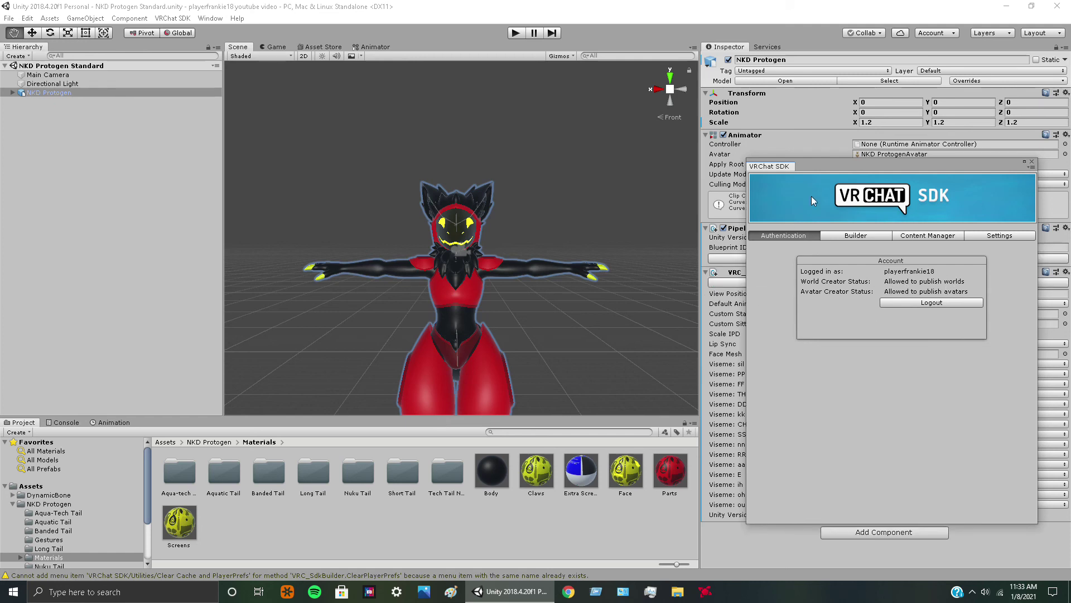
Show the SDK's Builder options for the NKD Protogen avatar and place the control panel clear of the avatar and its settings.
{"action": "left_click_drag", "start_coordinate": [926, 168], "coordinate": [483, 194]}
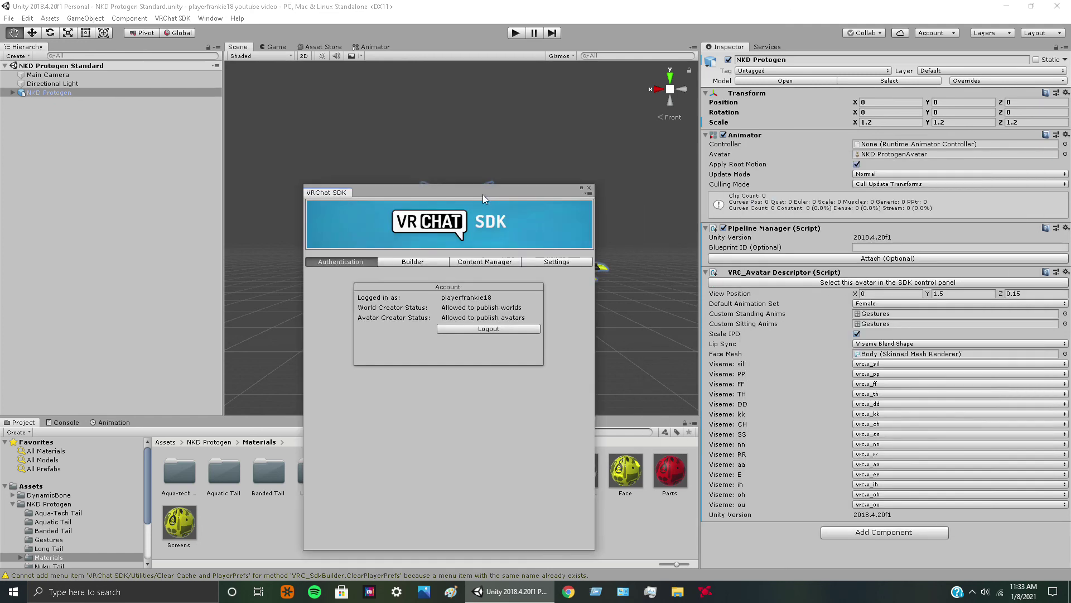
{"action": "left_click", "coordinate": [410, 263]}
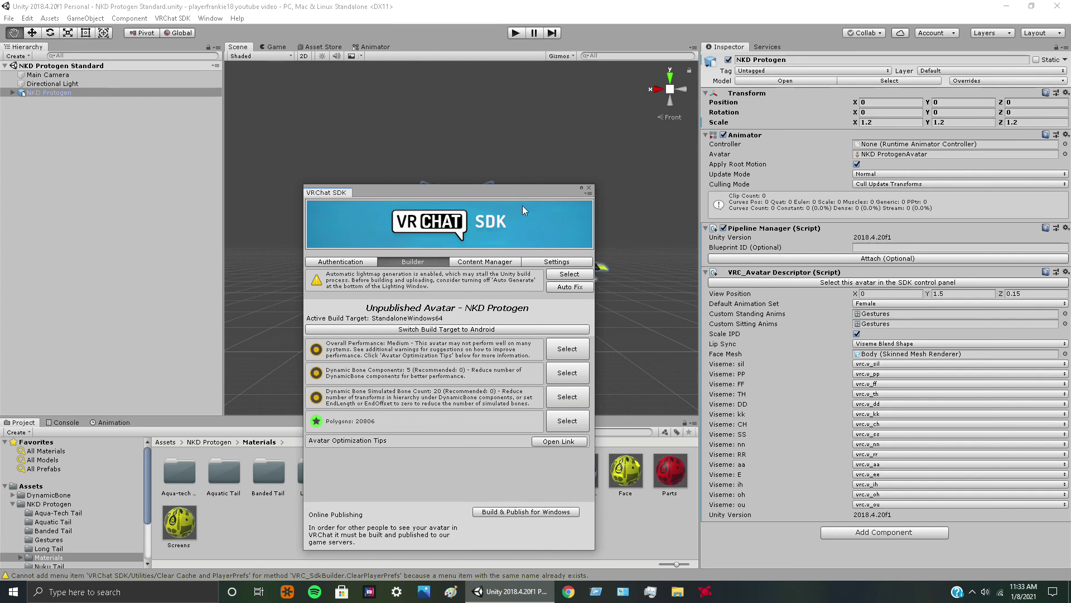
{"action": "left_click_drag", "start_coordinate": [542, 193], "coordinate": [253, 123]}
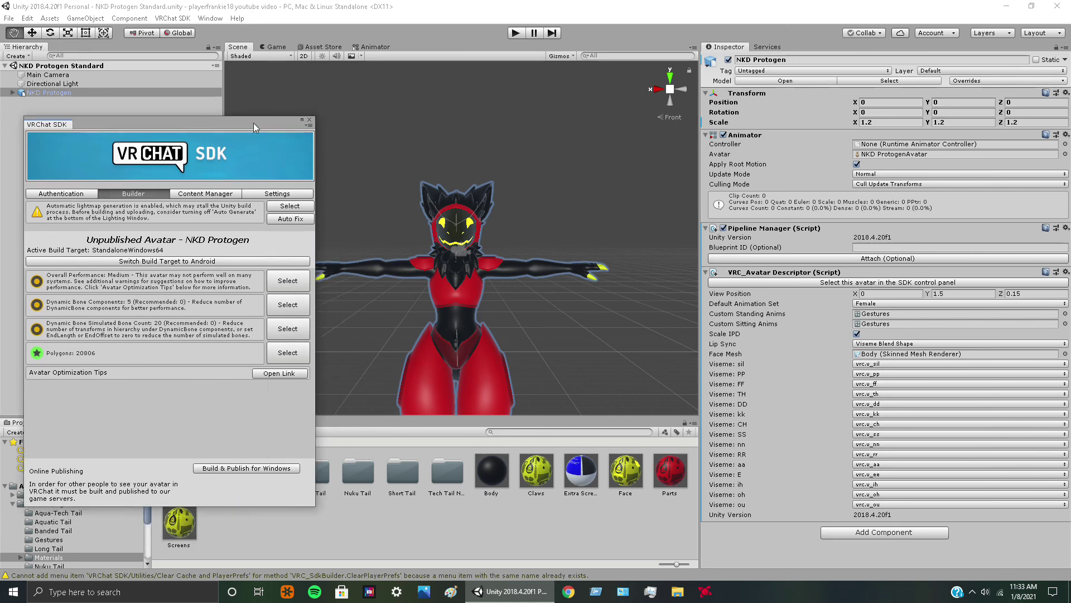